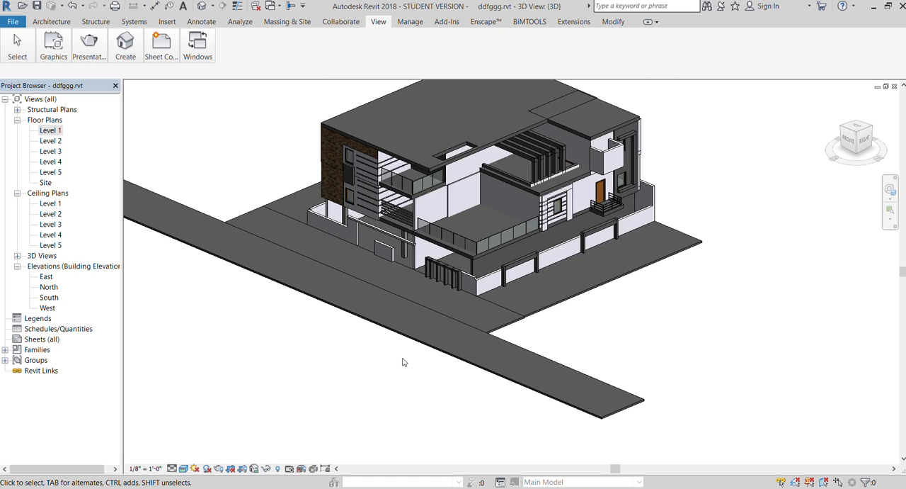
- Change the long road floor strip in front of the house to a darker road surface finish
{"action": "left_click", "coordinate": [413, 339]}
{"action": "scroll", "coordinate": [405, 377], "scroll_direction": "down", "scroll_amount": 1}
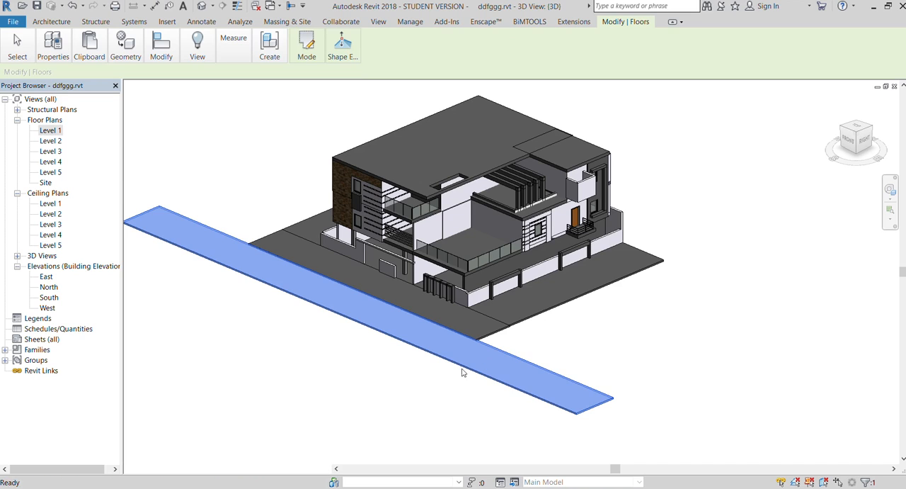
{"action": "left_click", "coordinate": [446, 379]}
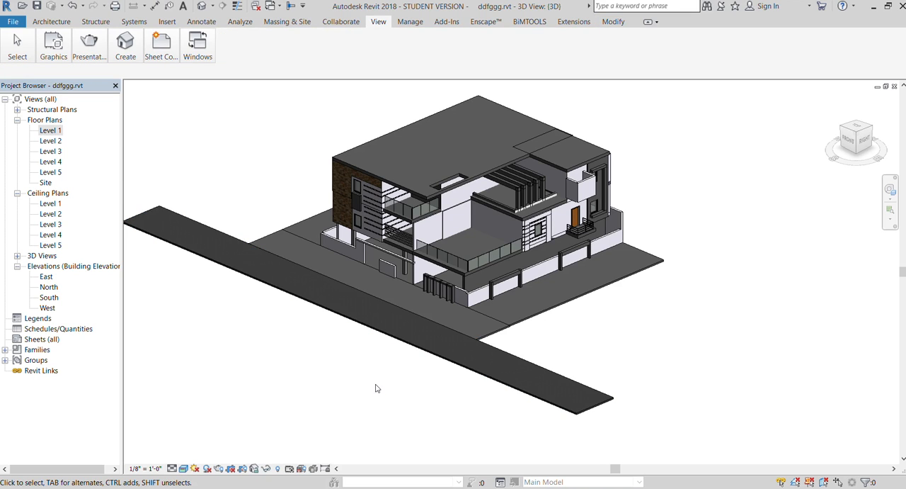
- Give the floor strip outside the long side boundary wall a tan paving finish
{"action": "scroll", "coordinate": [425, 370], "scroll_direction": "up", "scroll_amount": 3}
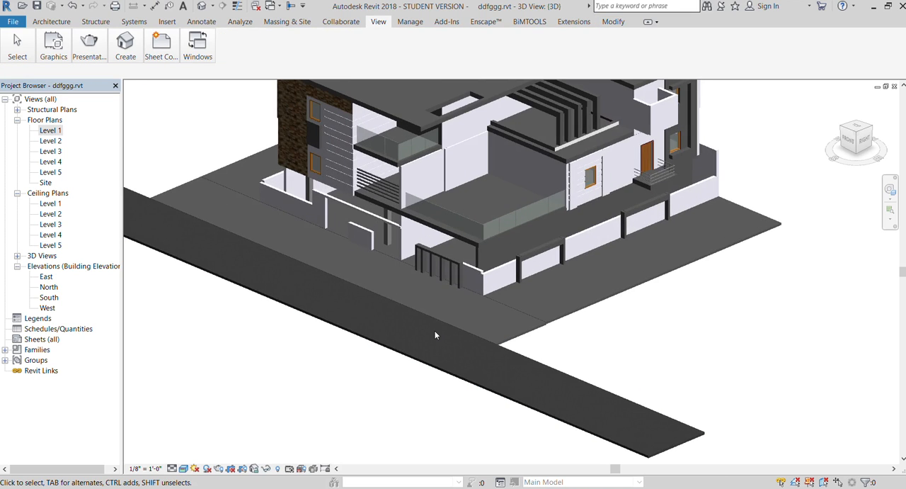
{"action": "scroll", "coordinate": [370, 303], "scroll_direction": "up", "scroll_amount": 4}
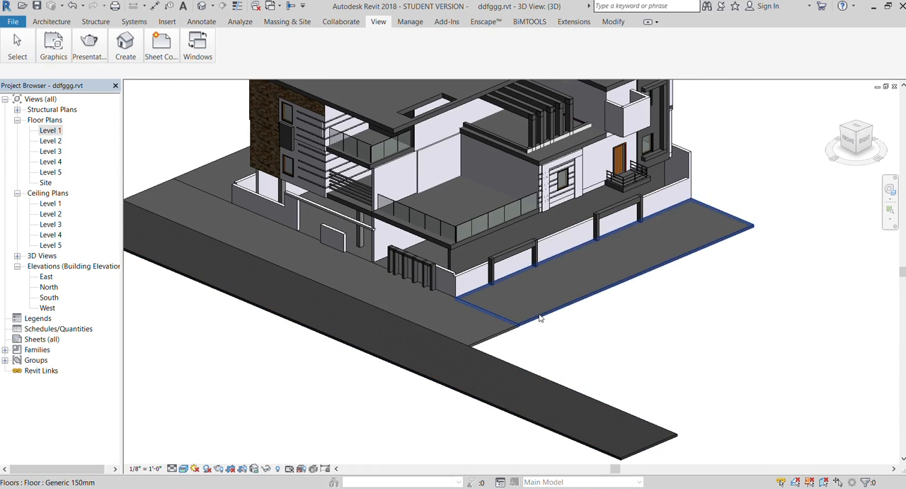
{"action": "left_click", "coordinate": [510, 312]}
{"action": "scroll", "coordinate": [404, 316], "scroll_direction": "down", "scroll_amount": 3}
{"action": "scroll", "coordinate": [412, 319], "scroll_direction": "up", "scroll_amount": 2}
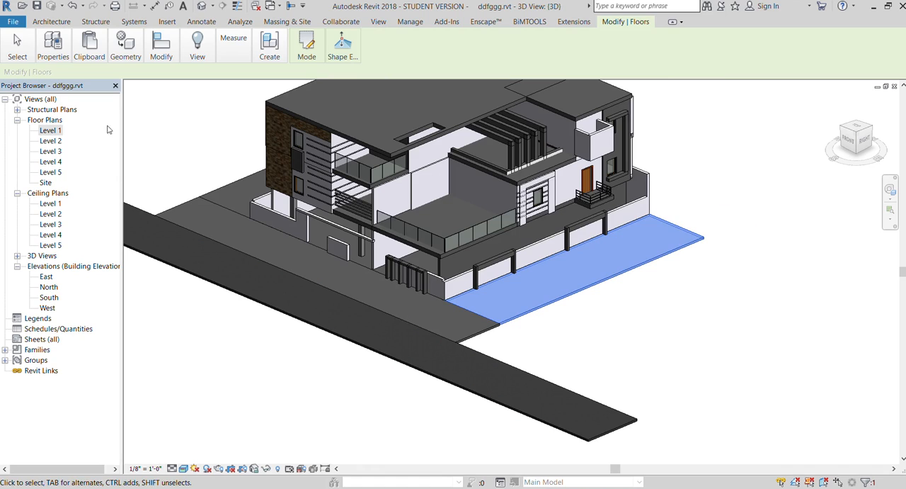
{"action": "left_click", "coordinate": [47, 71]}
{"action": "left_click", "coordinate": [371, 393]}
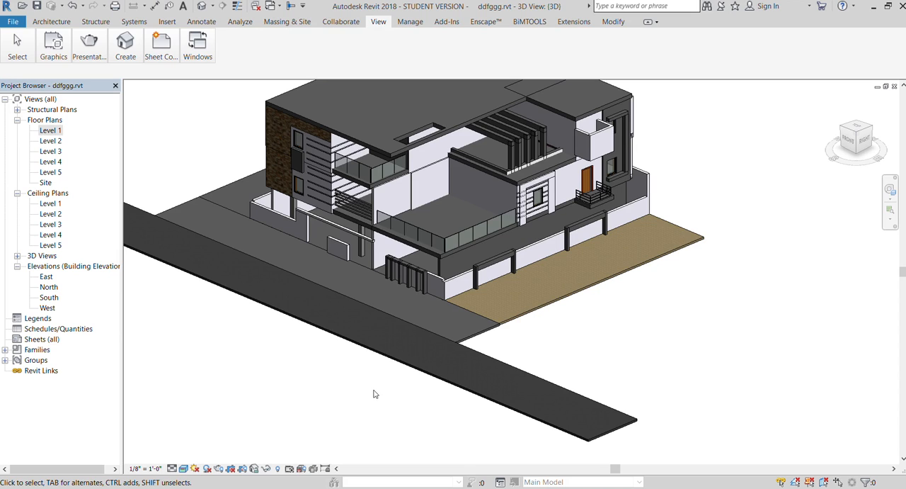
- Apply the same tan paving finish to the floor strip between road and house and to the strip on the house's far side
{"action": "left_click", "coordinate": [182, 200]}
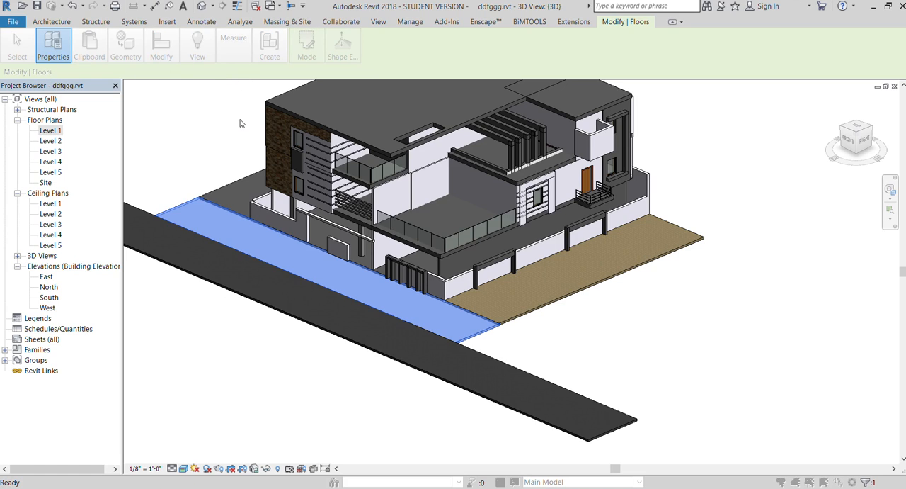
{"action": "left_click", "coordinate": [339, 409]}
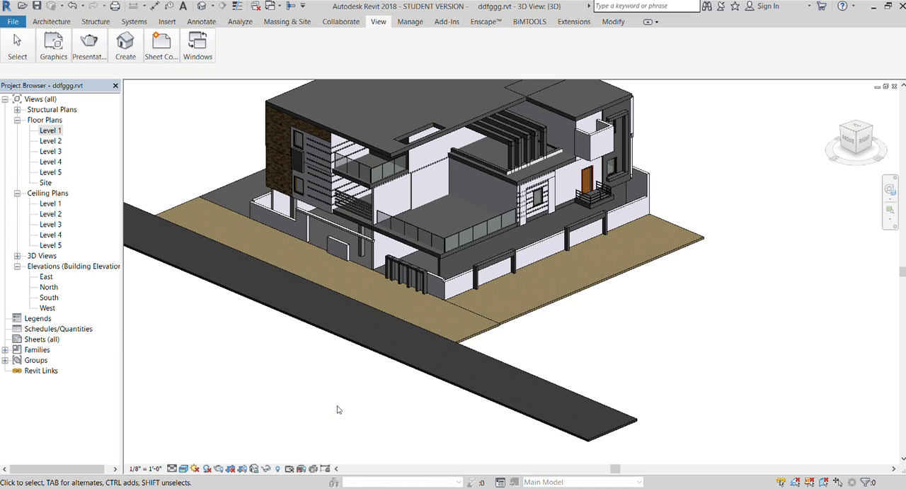
{"action": "scroll", "coordinate": [326, 393], "scroll_direction": "up", "scroll_amount": 3}
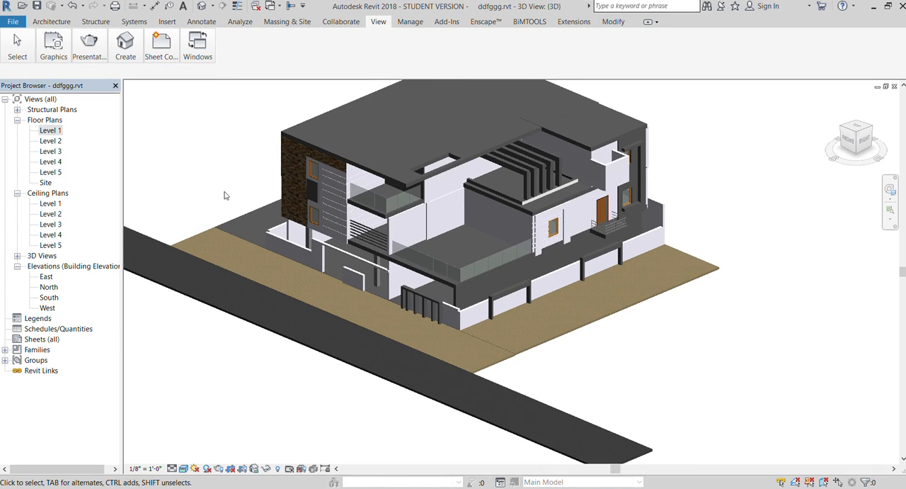
{"action": "left_click", "coordinate": [252, 212]}
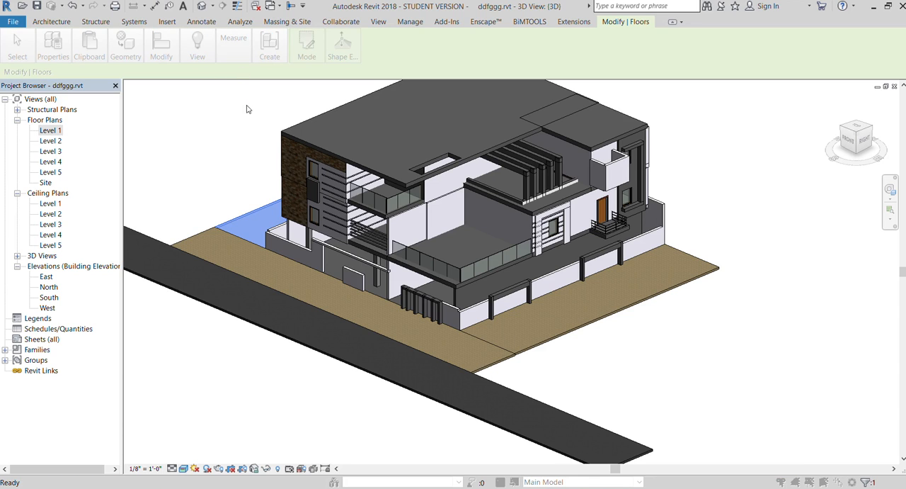
{"action": "left_click", "coordinate": [575, 372]}
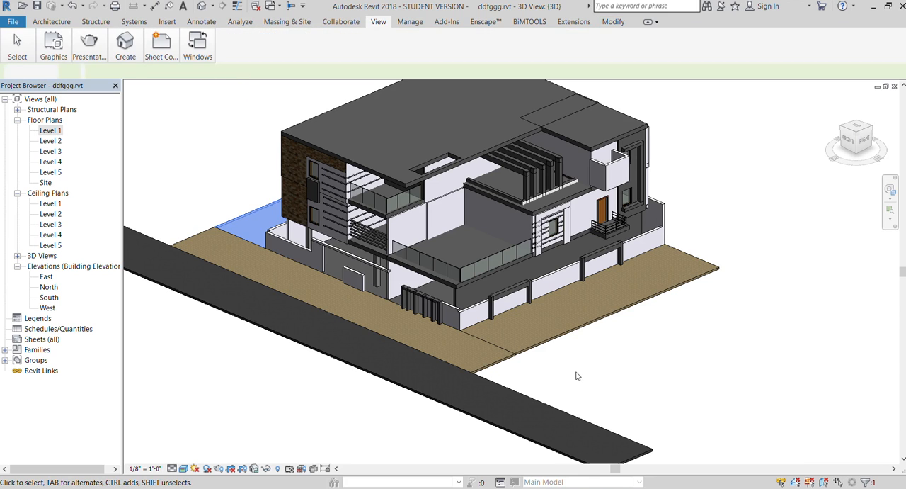
- Change the short low wall in the front entrance opening to a curtain wall
{"action": "scroll", "coordinate": [551, 362], "scroll_direction": "down", "scroll_amount": 1}
{"action": "scroll", "coordinate": [472, 344], "scroll_direction": "down", "scroll_amount": 2}
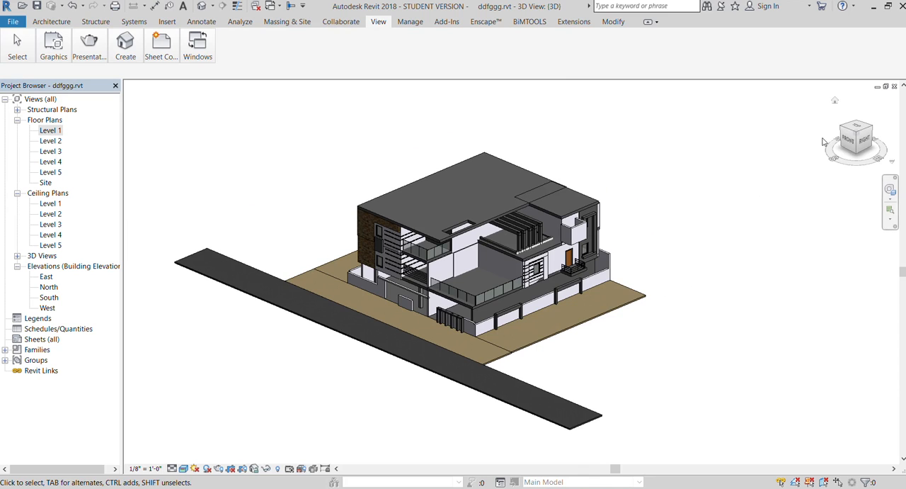
{"action": "mouse_move", "coordinate": [872, 142]}
{"action": "left_mouse_down"}
{"action": "mouse_move", "coordinate": [866, 114]}
{"action": "mouse_move", "coordinate": [843, 181]}
{"action": "left_mouse_up"}
{"action": "scroll", "coordinate": [471, 311], "scroll_direction": "up", "scroll_amount": 3}
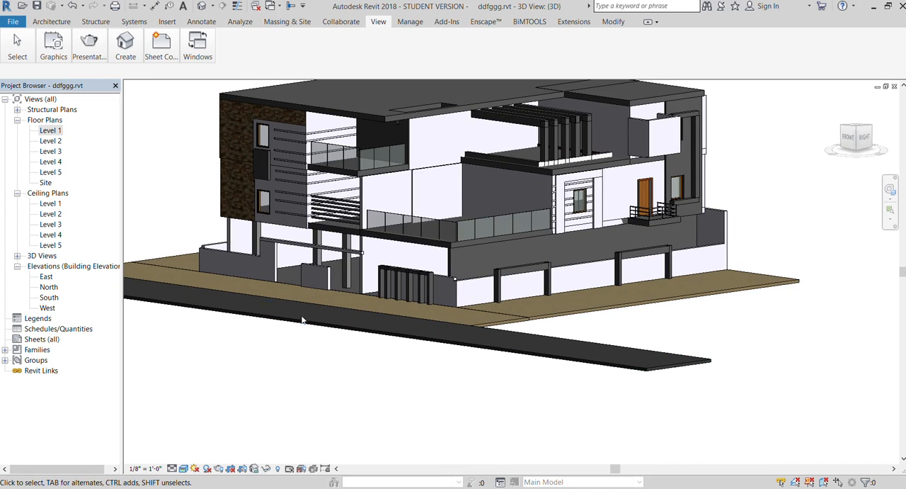
{"action": "left_click", "coordinate": [310, 276]}
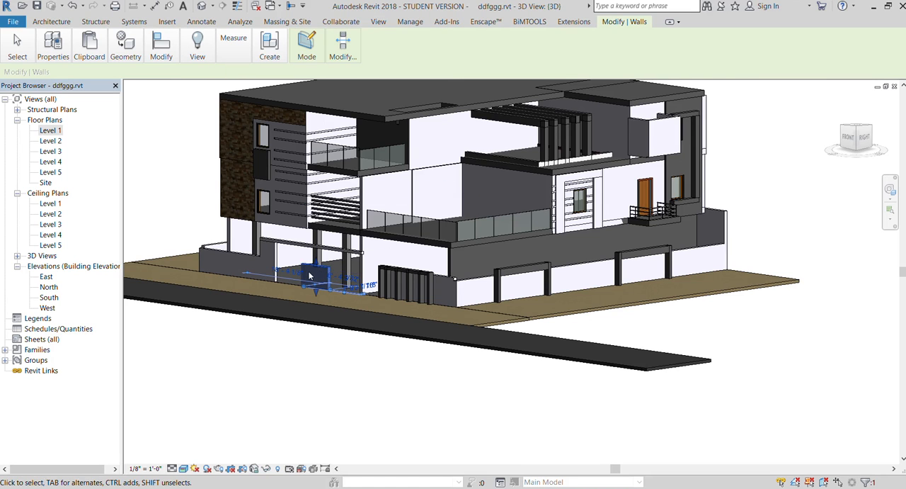
{"action": "scroll", "coordinate": [309, 276], "scroll_direction": "up", "scroll_amount": 2}
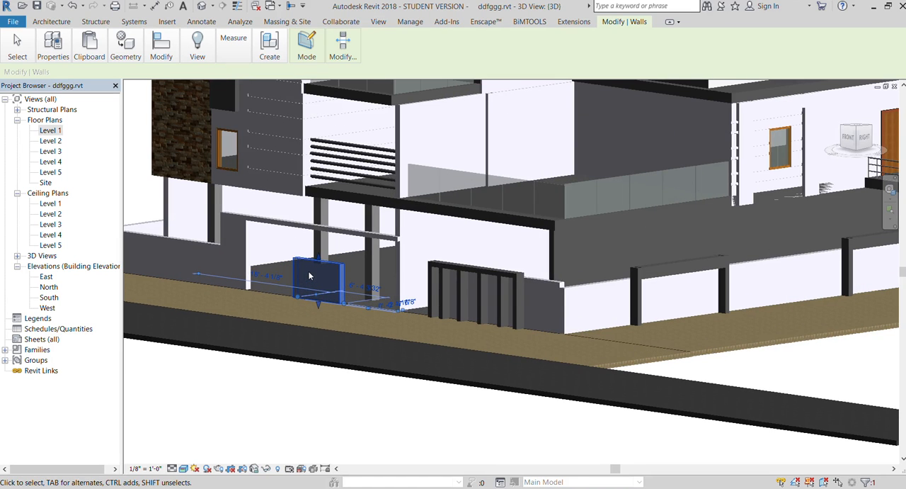
{"action": "left_click", "coordinate": [49, 66]}
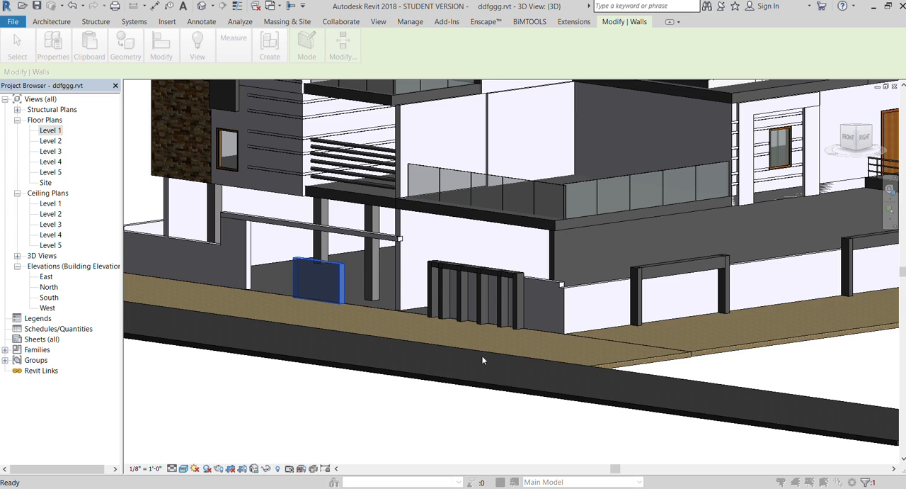
{"action": "left_click", "coordinate": [322, 386]}
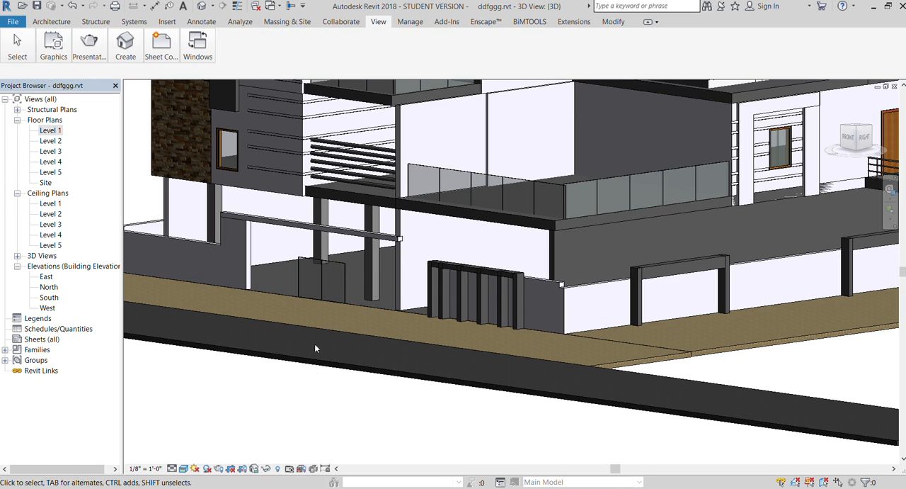
- Edit the curtain wall type of the entrance panel to remove its vertical grid divisions
{"action": "left_click", "coordinate": [321, 266]}
{"action": "left_click", "coordinate": [48, 49]}
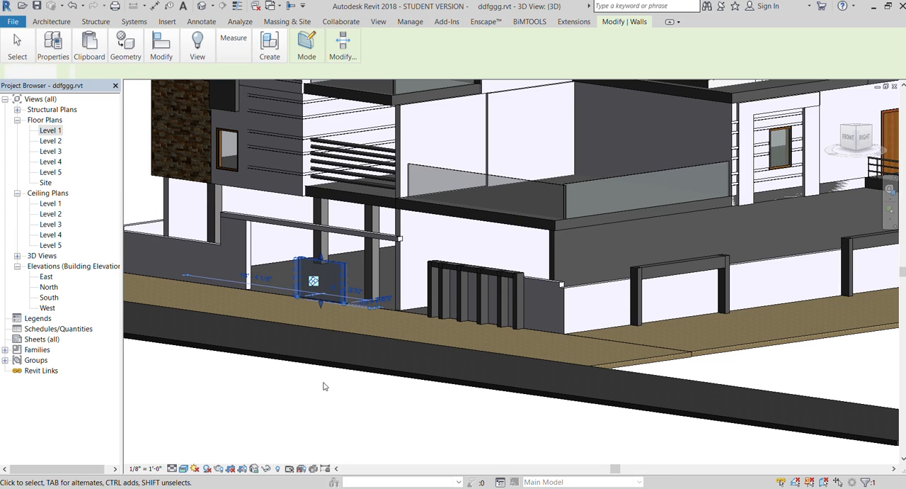
{"action": "key", "text": "Escape"}
{"action": "scroll", "coordinate": [287, 292], "scroll_direction": "up", "scroll_amount": 3}
{"action": "scroll", "coordinate": [294, 280], "scroll_direction": "up", "scroll_amount": 2}
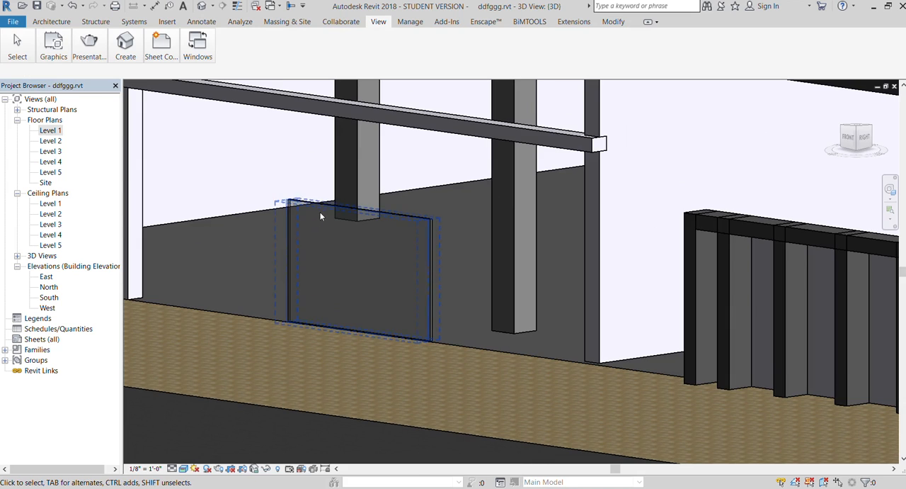
- Change the wall behind the vertical posts of the front gate to a glazed wall type
{"action": "scroll", "coordinate": [320, 209], "scroll_direction": "down", "scroll_amount": 4}
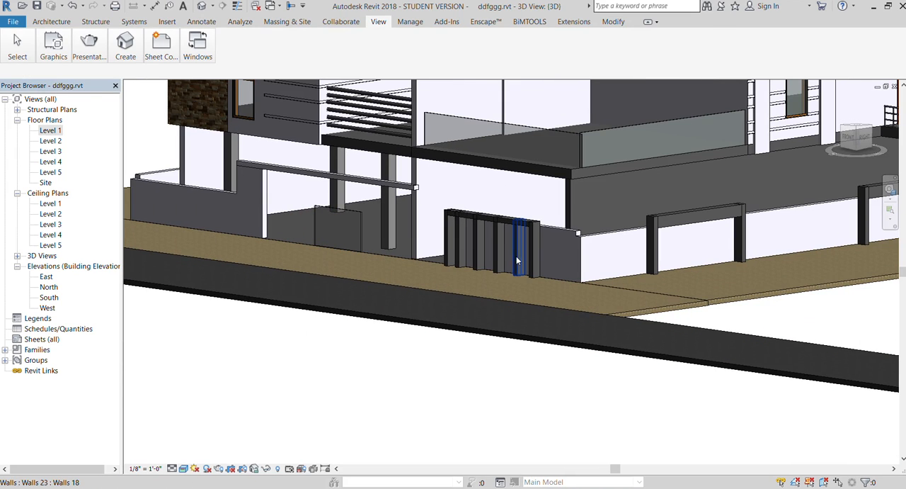
{"action": "scroll", "coordinate": [522, 258], "scroll_direction": "up", "scroll_amount": 2}
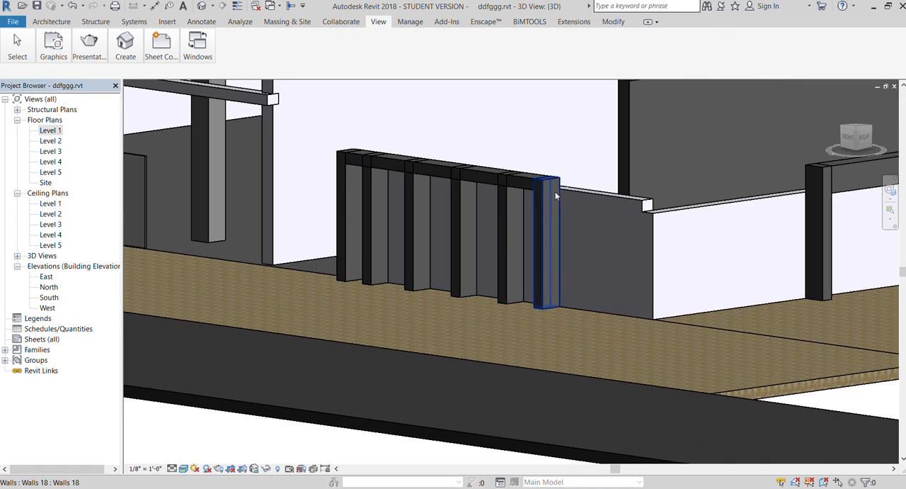
{"action": "left_click", "coordinate": [520, 293]}
{"action": "scroll", "coordinate": [406, 281], "scroll_direction": "down", "scroll_amount": 3}
{"action": "scroll", "coordinate": [406, 281], "scroll_direction": "down", "scroll_amount": 2}
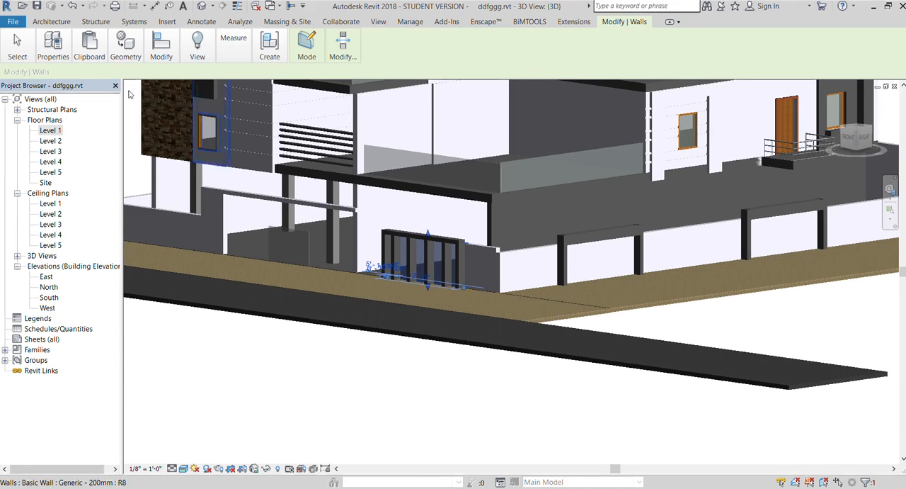
{"action": "left_click", "coordinate": [53, 46]}
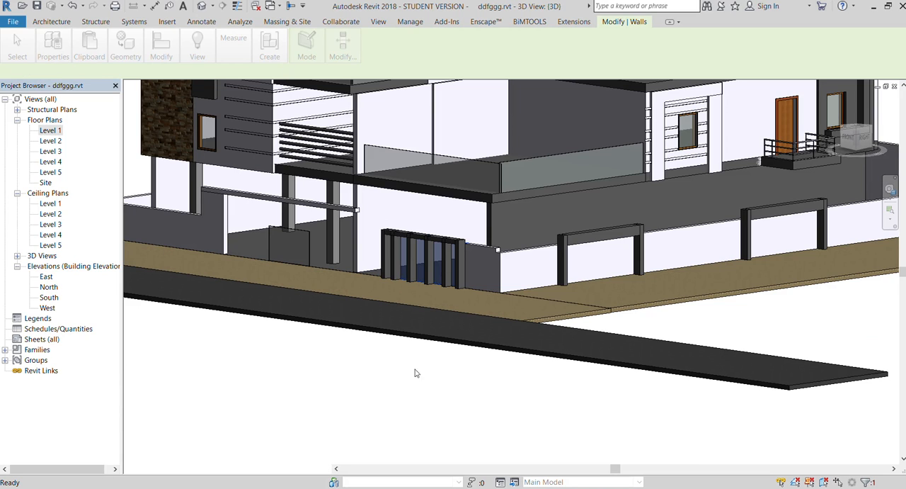
{"action": "left_click", "coordinate": [368, 382]}
- Examine the glazed entrance panel and gate from the front and corner of the 3D model
{"action": "scroll", "coordinate": [379, 277], "scroll_direction": "up", "scroll_amount": 4}
{"action": "scroll", "coordinate": [648, 210], "scroll_direction": "down", "scroll_amount": 3}
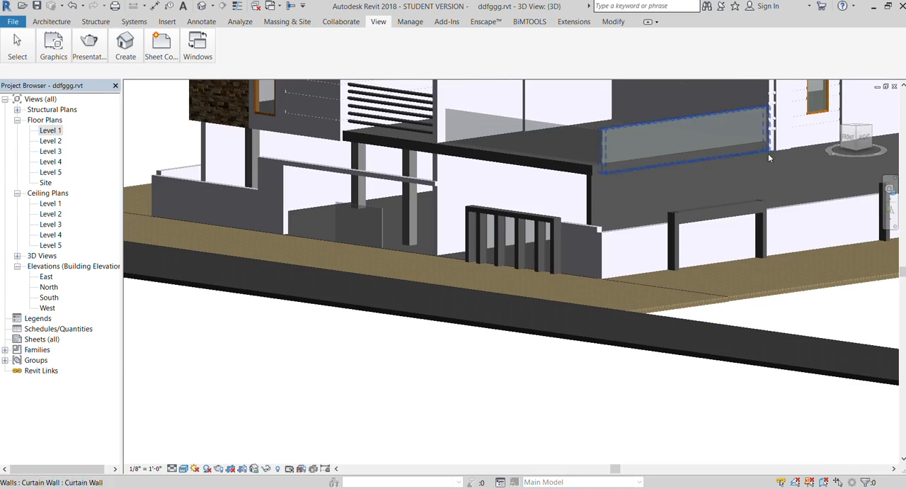
{"action": "mouse_move", "coordinate": [849, 136]}
{"action": "left_mouse_down"}
{"action": "mouse_move", "coordinate": [869, 141]}
{"action": "mouse_move", "coordinate": [850, 140]}
{"action": "left_mouse_up"}
{"action": "scroll", "coordinate": [513, 267], "scroll_direction": "up", "scroll_amount": 1}
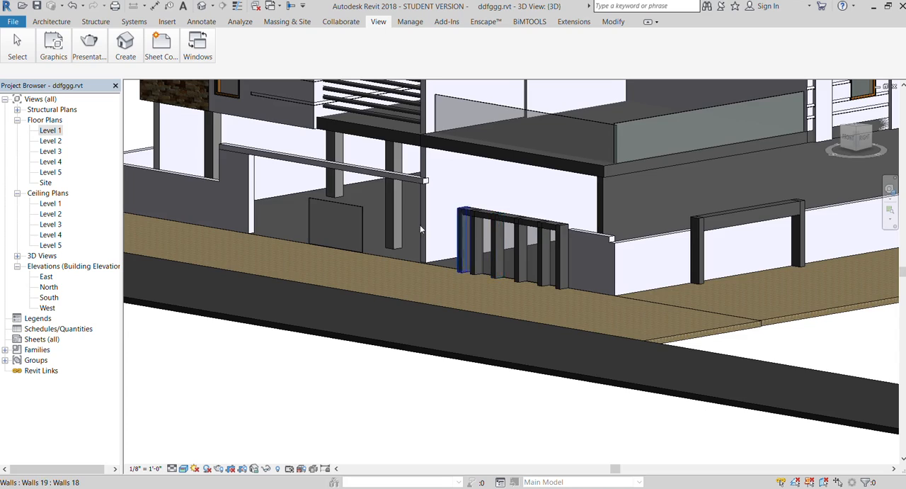
{"action": "scroll", "coordinate": [399, 227], "scroll_direction": "down", "scroll_amount": 2}
{"action": "left_click", "coordinate": [837, 136]}
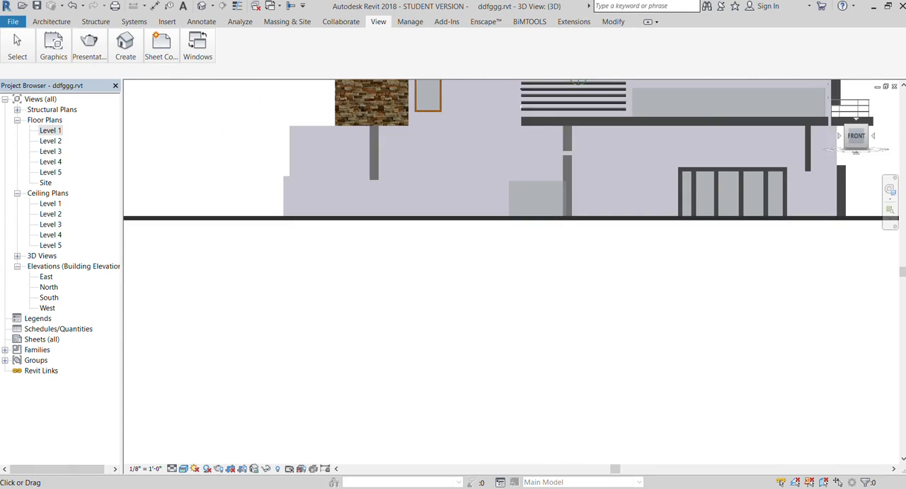
{"action": "left_click_drag", "start_coordinate": [856, 136], "coordinate": [827, 152]}
{"action": "scroll", "coordinate": [282, 305], "scroll_direction": "down", "scroll_amount": 1}
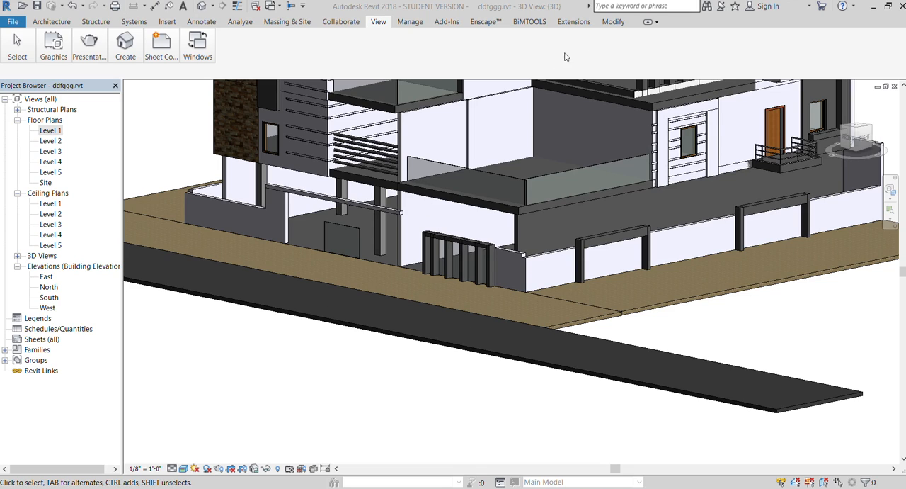
{"action": "scroll", "coordinate": [223, 329], "scroll_direction": "down", "scroll_amount": 4}
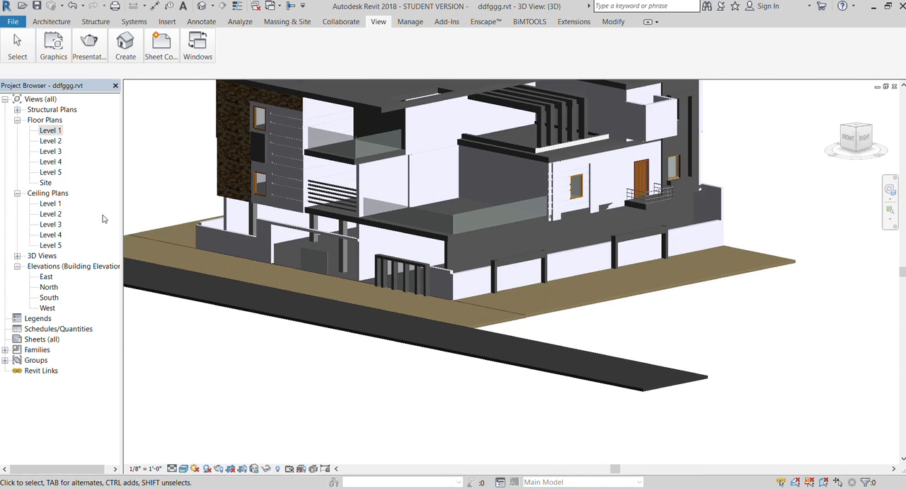
- Open the Level 1 floor plan and load a small plant family for component placement
{"action": "double_click", "coordinate": [49, 130]}
{"action": "scroll", "coordinate": [312, 248], "scroll_direction": "up", "scroll_amount": 2}
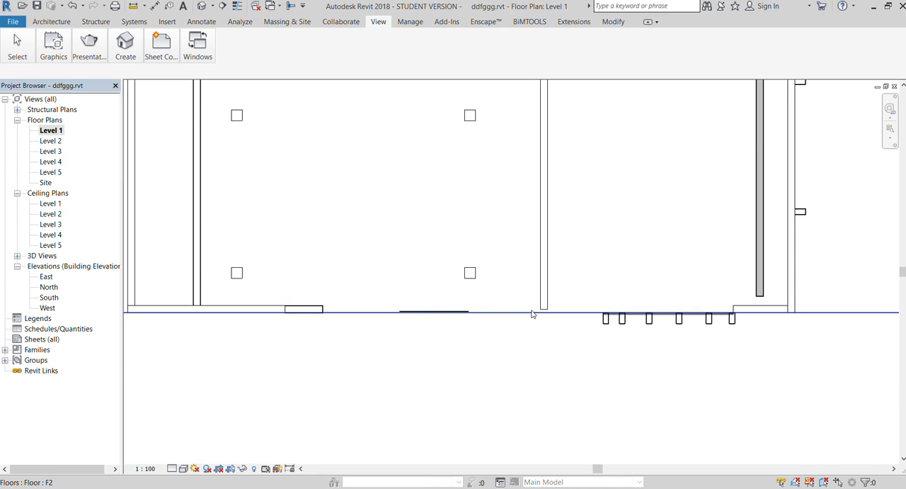
{"action": "scroll", "coordinate": [320, 359], "scroll_direction": "down", "scroll_amount": 1}
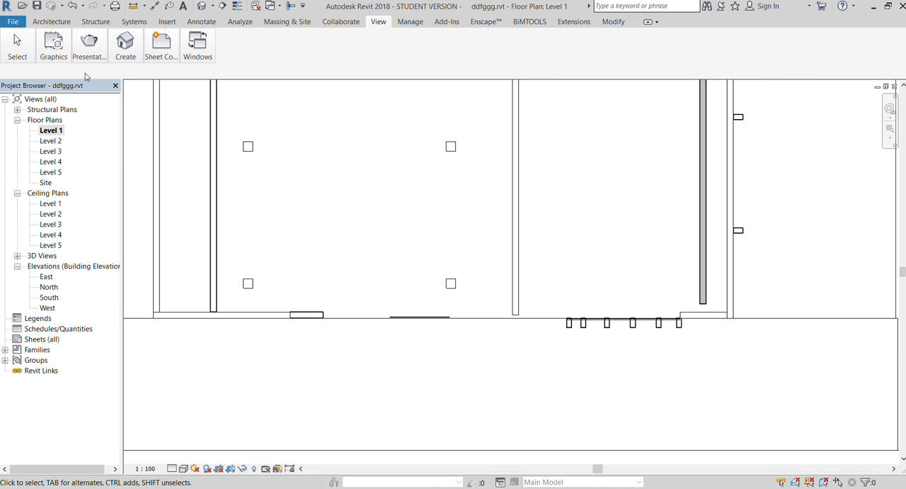
{"action": "left_click", "coordinate": [51, 22]}
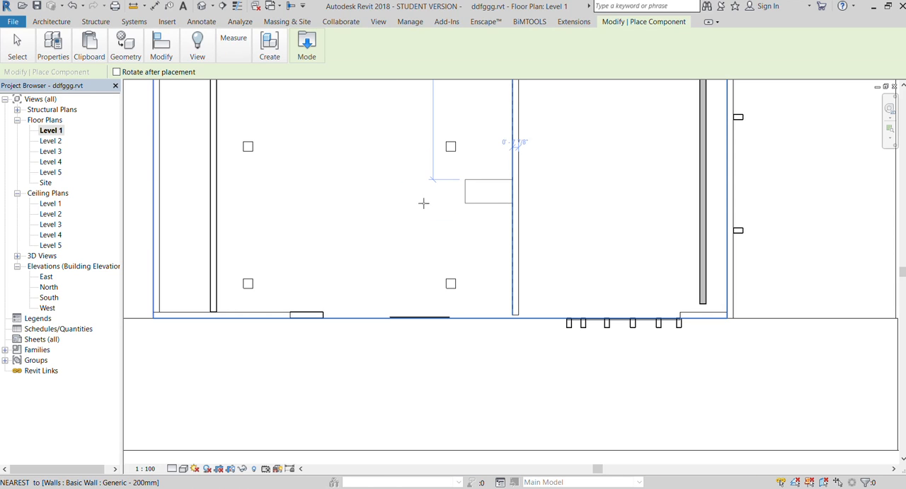
{"action": "left_click", "coordinate": [318, 72]}
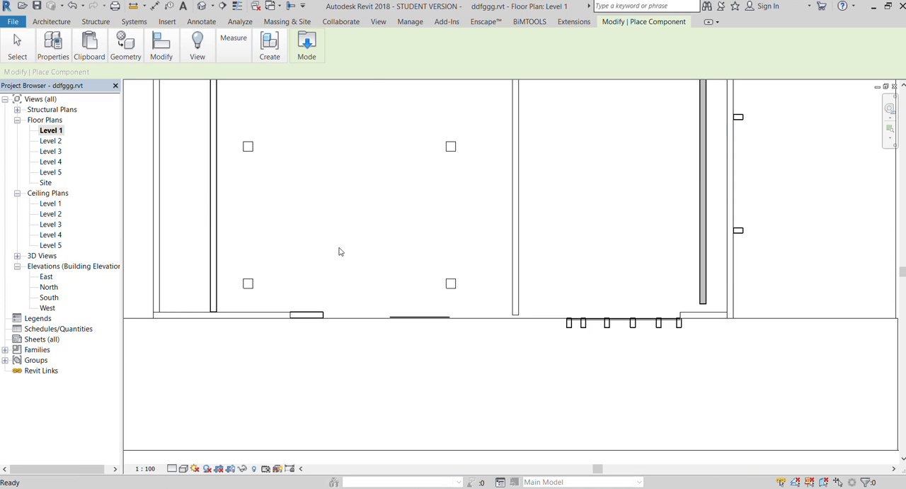
- Place four small plants on the paved side strips, two along each side of the house
{"action": "scroll", "coordinate": [319, 253], "scroll_direction": "down", "scroll_amount": 2}
{"action": "scroll", "coordinate": [303, 260], "scroll_direction": "down", "scroll_amount": 2}
{"action": "scroll", "coordinate": [522, 234], "scroll_direction": "up", "scroll_amount": 2}
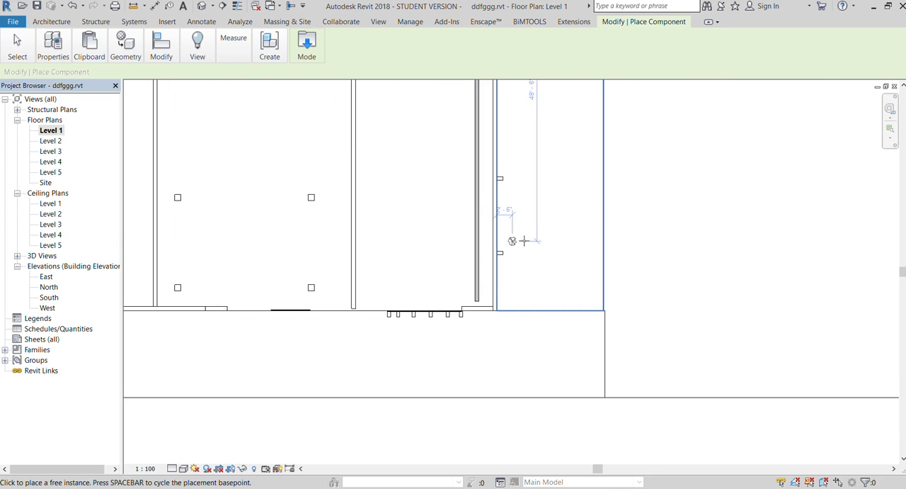
{"action": "left_click", "coordinate": [535, 235]}
{"action": "scroll", "coordinate": [538, 146], "scroll_direction": "down", "scroll_amount": 3}
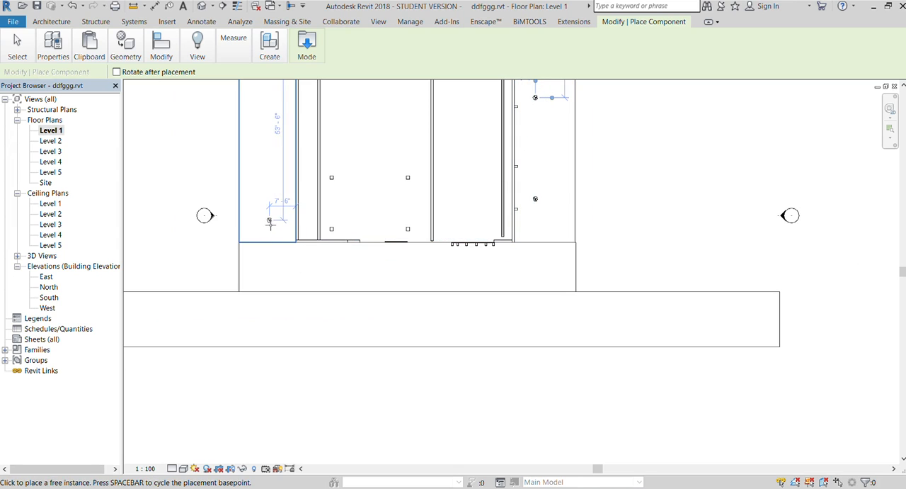
{"action": "scroll", "coordinate": [273, 290], "scroll_direction": "down", "scroll_amount": 2}
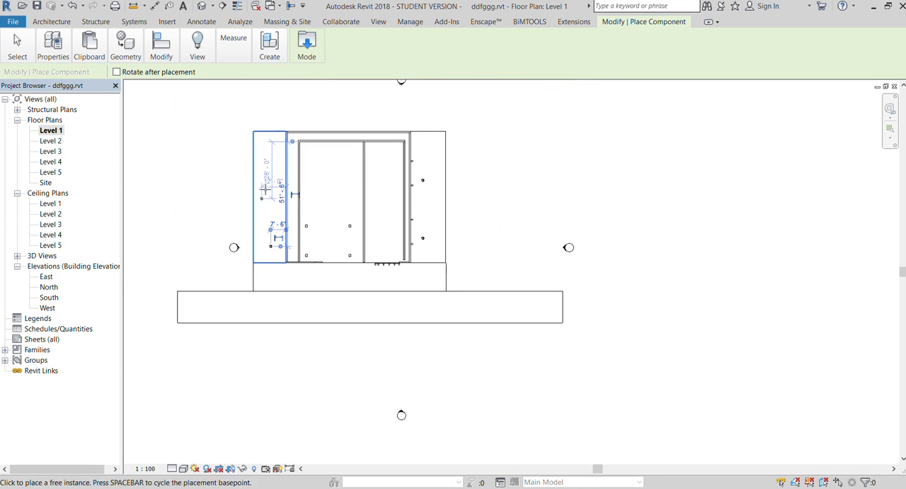
{"action": "left_click", "coordinate": [270, 181]}
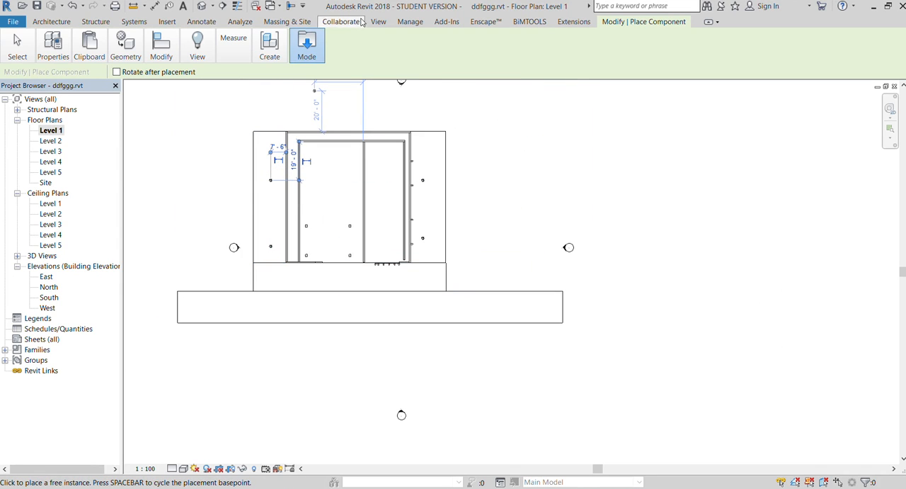
- In the 3D view, place another small plant between the two on the side strip next to the boundary wall
{"action": "left_click", "coordinate": [379, 21]}
{"action": "left_click", "coordinate": [125, 40]}
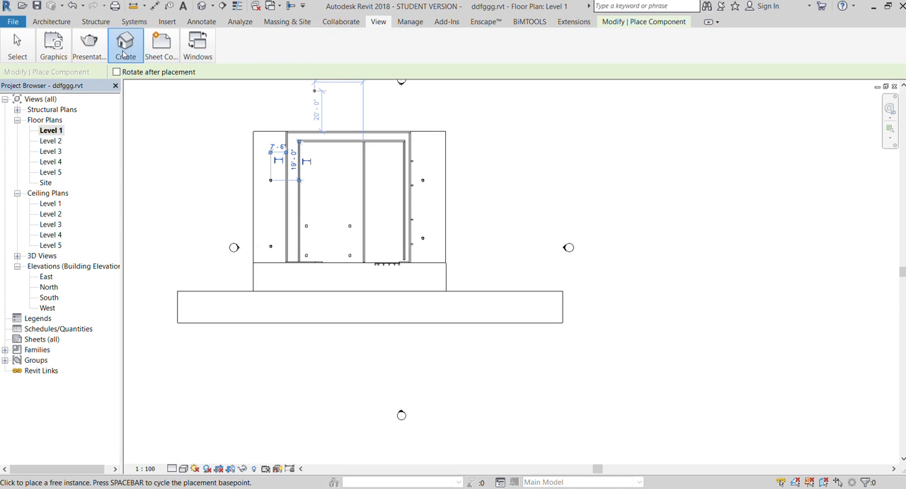
{"action": "left_click", "coordinate": [123, 77]}
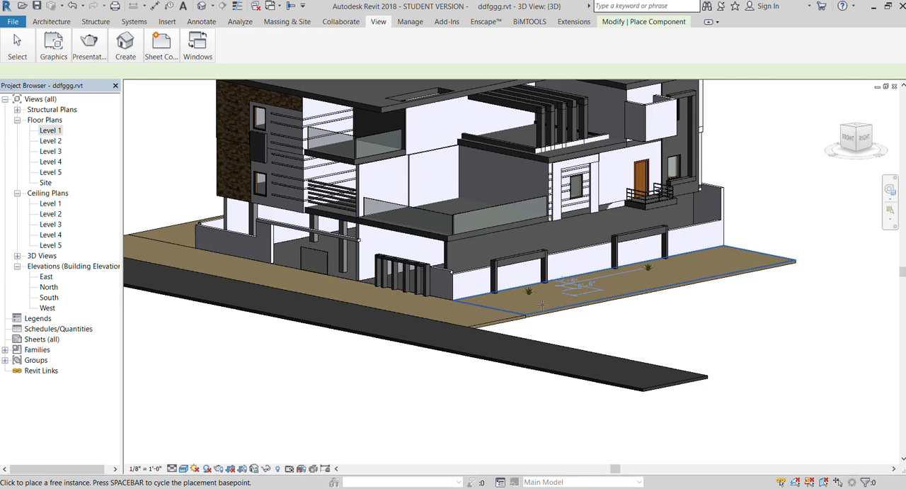
{"action": "scroll", "coordinate": [531, 283], "scroll_direction": "up", "scroll_amount": 6}
{"action": "scroll", "coordinate": [506, 263], "scroll_direction": "down", "scroll_amount": 8}
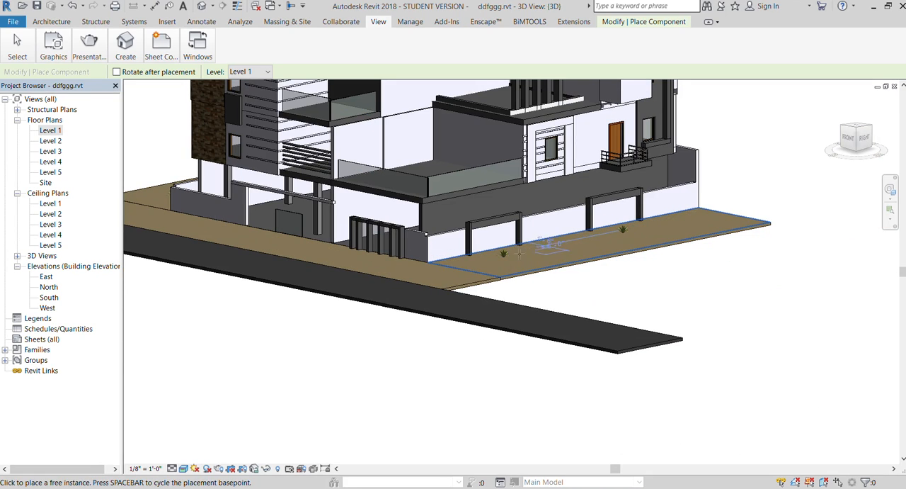
{"action": "left_click", "coordinate": [549, 244]}
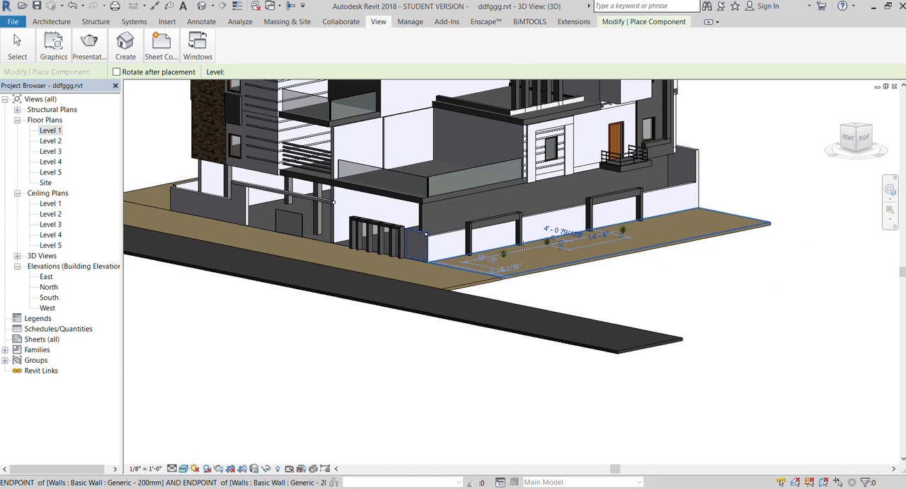
{"action": "scroll", "coordinate": [490, 278], "scroll_direction": "up", "scroll_amount": 3}
{"action": "key", "text": "Escape"}
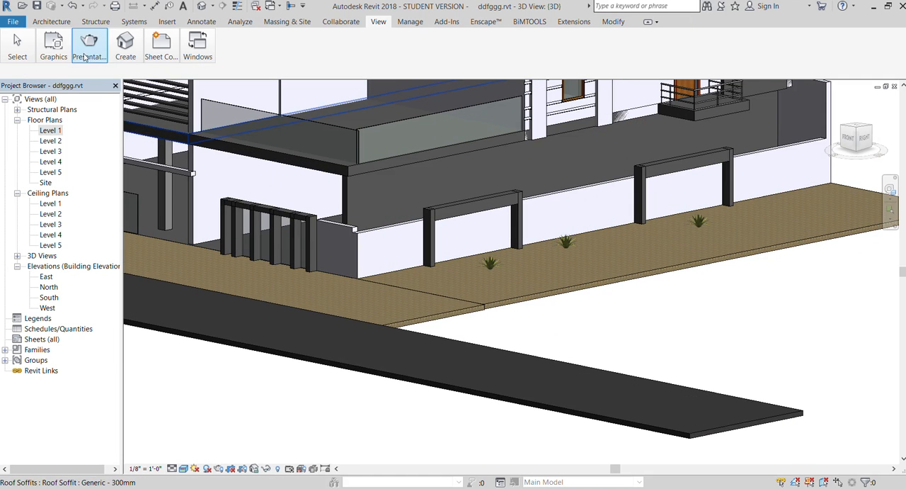
- Load the RPC Tree - Tropical family for component placement
{"action": "left_click", "coordinate": [51, 22]}
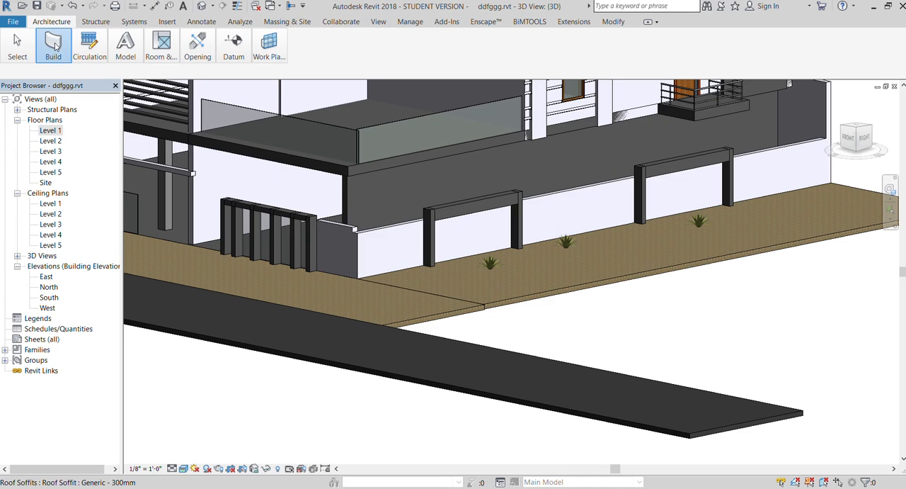
{"action": "left_click", "coordinate": [138, 89]}
{"action": "left_click", "coordinate": [307, 42]}
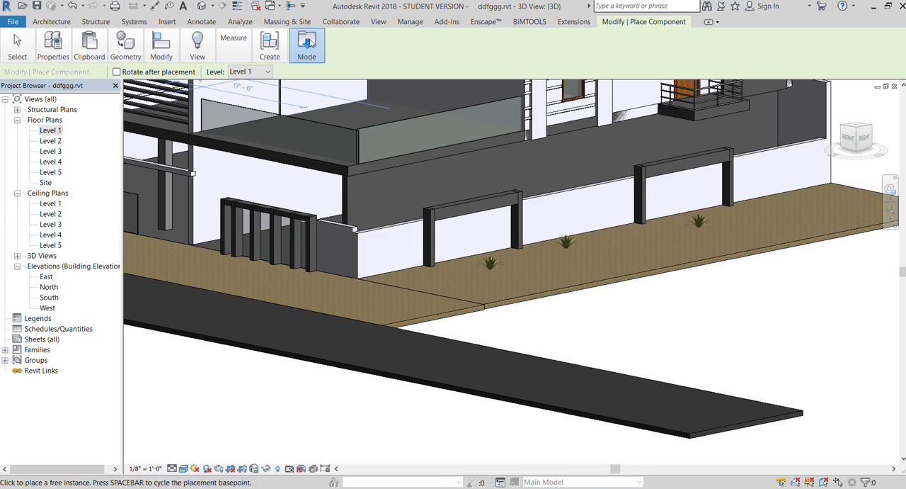
{"action": "left_click", "coordinate": [293, 77]}
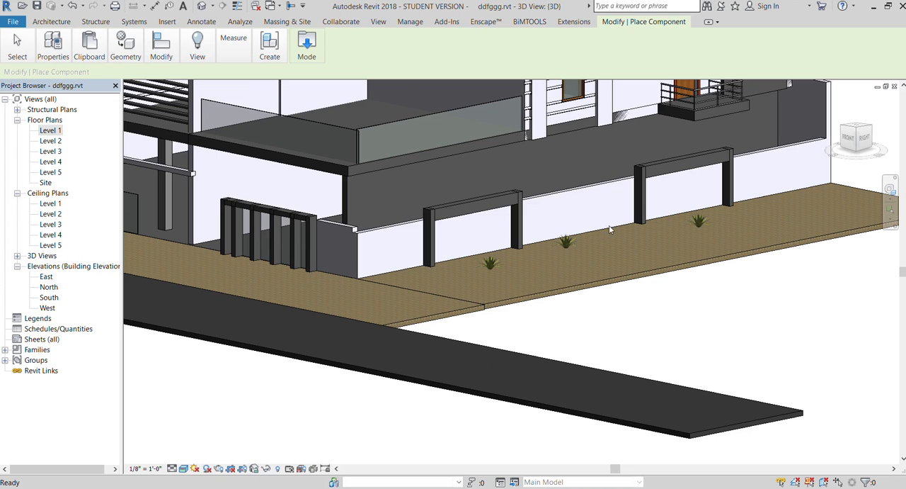
- Place two tropical trees between the small plants on the side strip along the boundary wall
{"action": "left_click", "coordinate": [587, 260]}
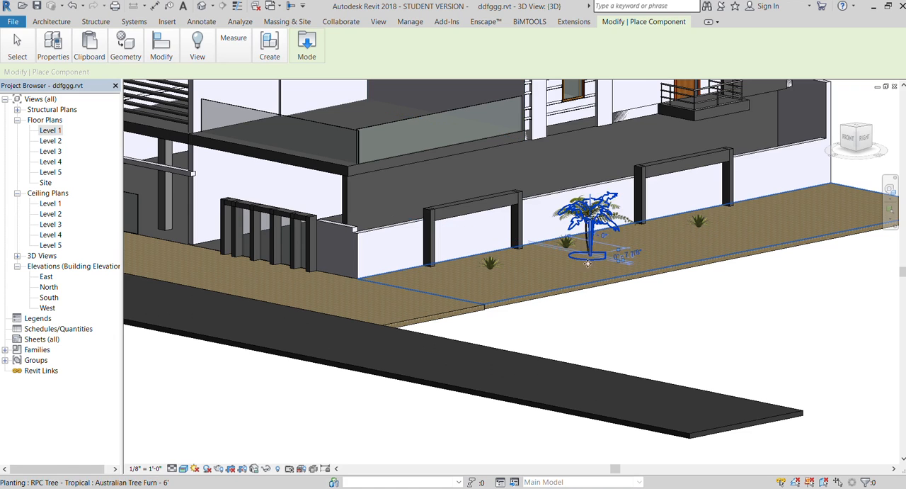
{"action": "scroll", "coordinate": [637, 241], "scroll_direction": "down", "scroll_amount": 2}
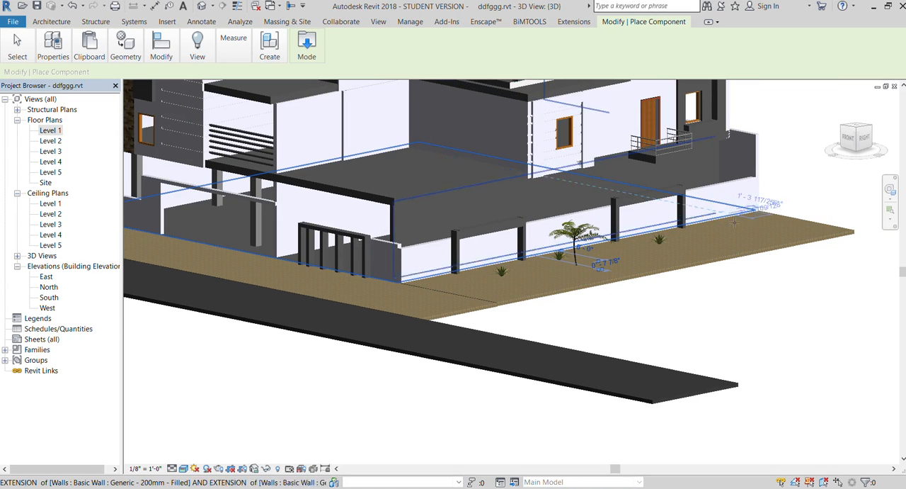
{"action": "left_click", "coordinate": [519, 287]}
{"action": "scroll", "coordinate": [550, 324], "scroll_direction": "down", "scroll_amount": 1}
{"action": "scroll", "coordinate": [550, 323], "scroll_direction": "down", "scroll_amount": 2}
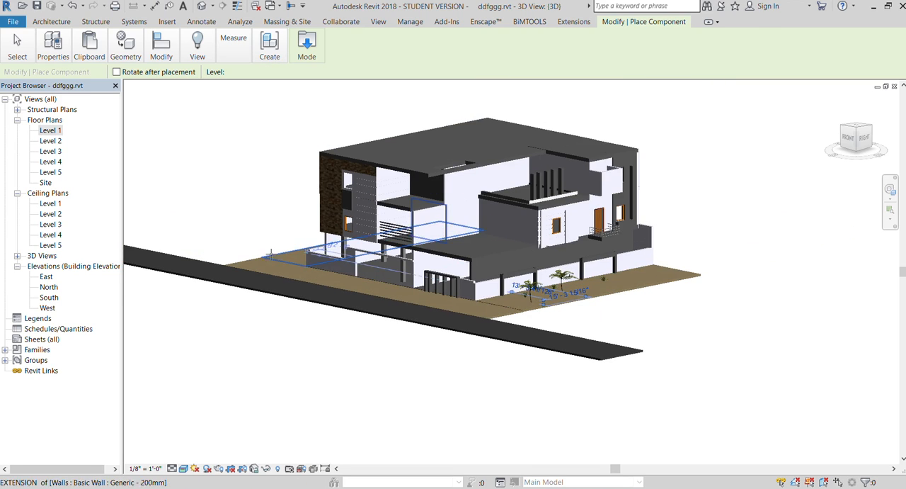
- Place four tropical trees on the front paving, three near the stone-clad corner and one beside the front gate
{"action": "scroll", "coordinate": [295, 291], "scroll_direction": "up", "scroll_amount": 5}
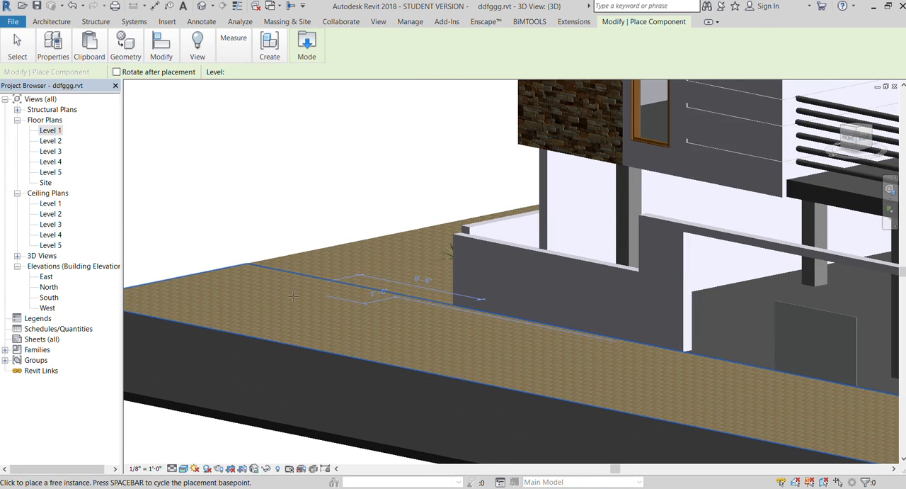
{"action": "left_click", "coordinate": [419, 320]}
{"action": "scroll", "coordinate": [425, 319], "scroll_direction": "down", "scroll_amount": 3}
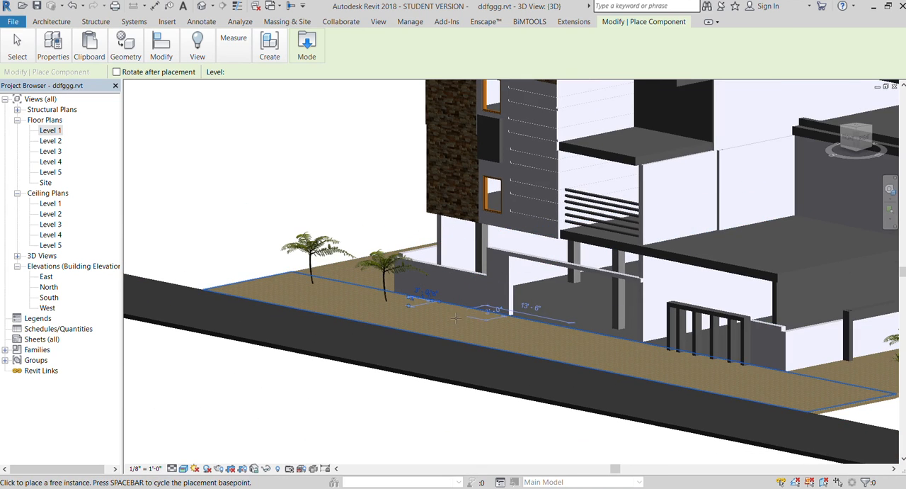
{"action": "left_click", "coordinate": [447, 308]}
{"action": "scroll", "coordinate": [325, 278], "scroll_direction": "down", "scroll_amount": 2}
{"action": "scroll", "coordinate": [613, 345], "scroll_direction": "up", "scroll_amount": 2}
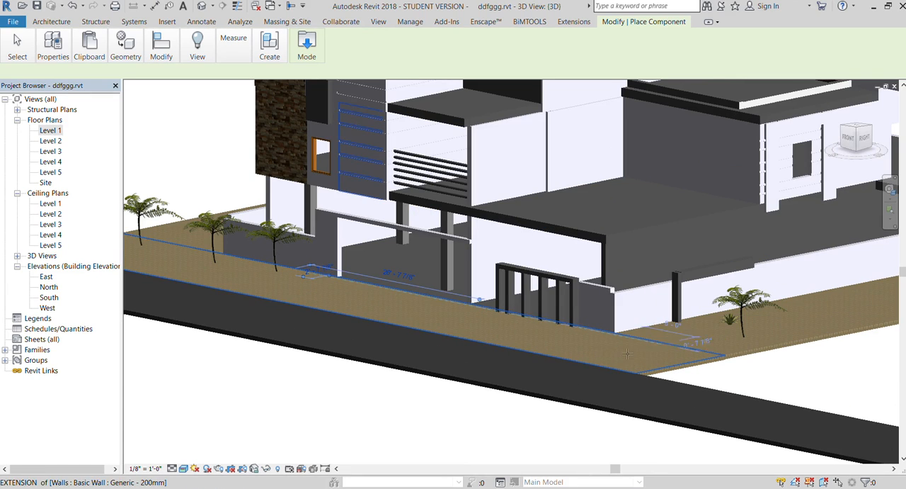
{"action": "left_click", "coordinate": [597, 352]}
{"action": "key", "text": "Escape"}
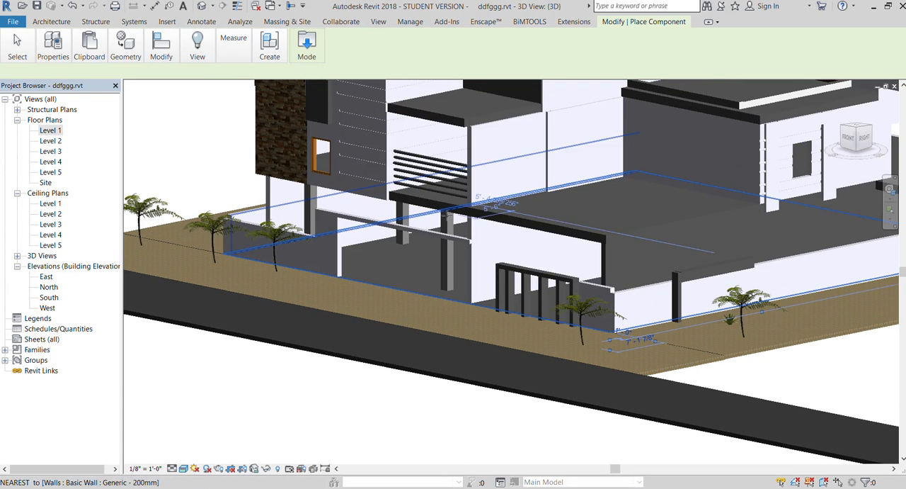
{"action": "scroll", "coordinate": [446, 259], "scroll_direction": "down", "scroll_amount": 1}
{"action": "key", "text": "Escape"}
{"action": "scroll", "coordinate": [437, 250], "scroll_direction": "up", "scroll_amount": 2}
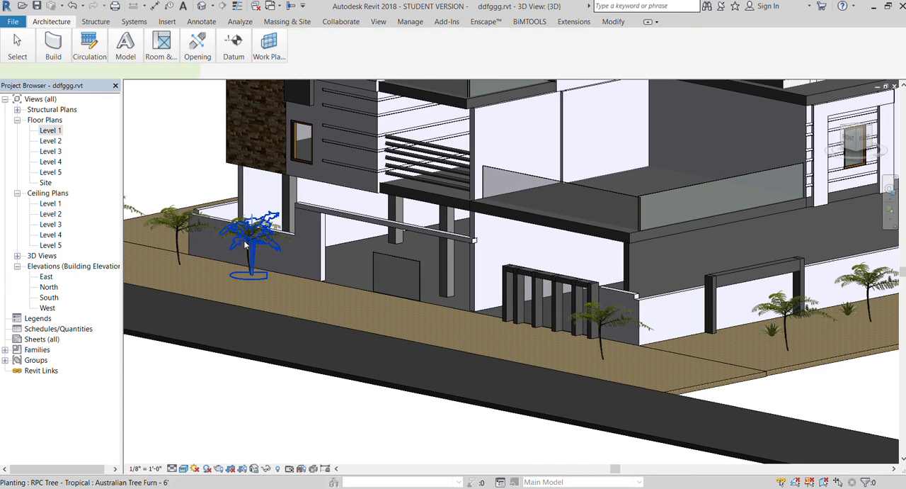
- Edit the type of the placed tropical trees to increase their height
{"action": "left_click", "coordinate": [249, 241]}
{"action": "left_click", "coordinate": [54, 47]}
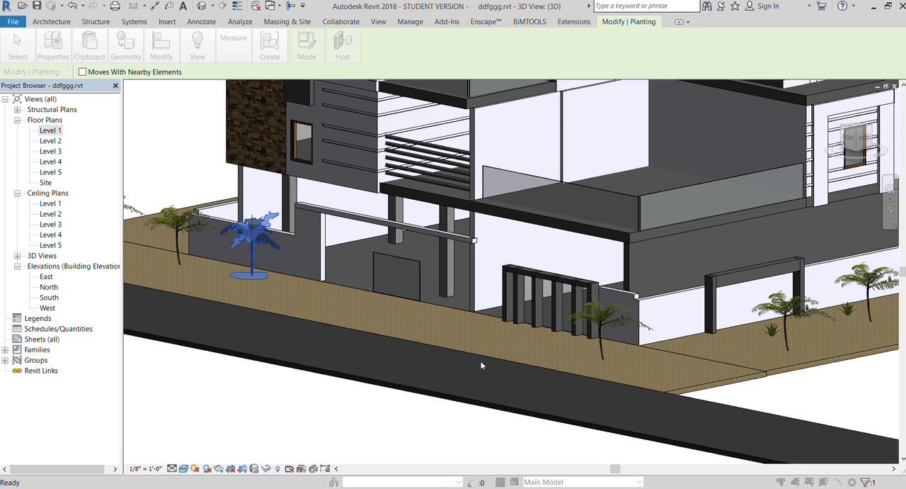
{"action": "left_click", "coordinate": [279, 397]}
{"action": "scroll", "coordinate": [307, 364], "scroll_direction": "down", "scroll_amount": 1}
{"action": "scroll", "coordinate": [308, 371], "scroll_direction": "down", "scroll_amount": 4}
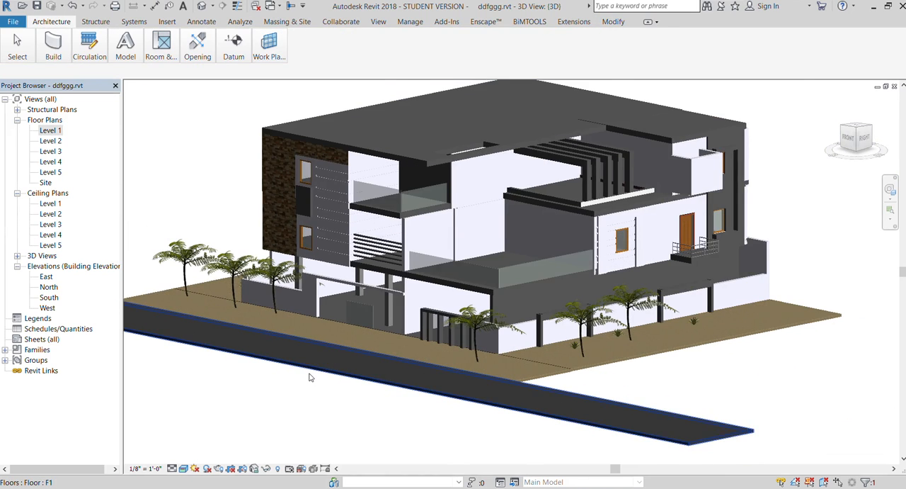
{"action": "scroll", "coordinate": [312, 358], "scroll_direction": "up", "scroll_amount": 3}
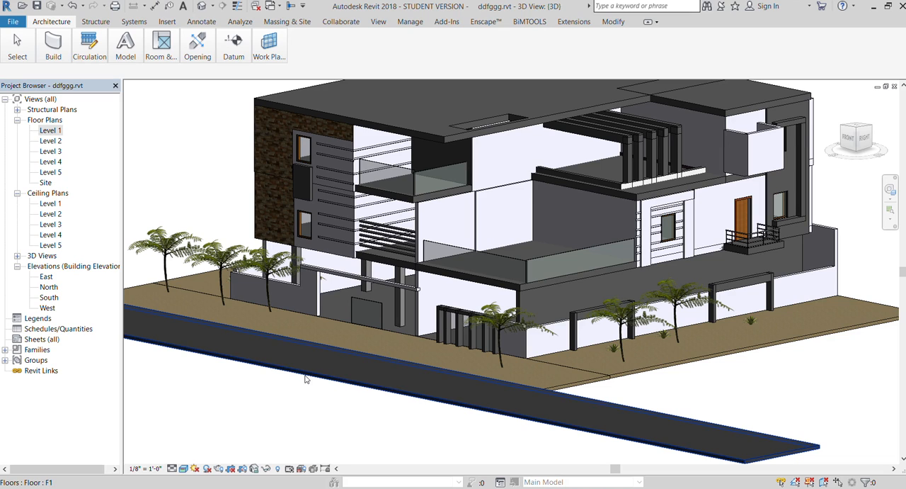
{"action": "key", "text": "Escape"}
- Load a potted plant family for component placement
{"action": "left_click", "coordinate": [60, 56]}
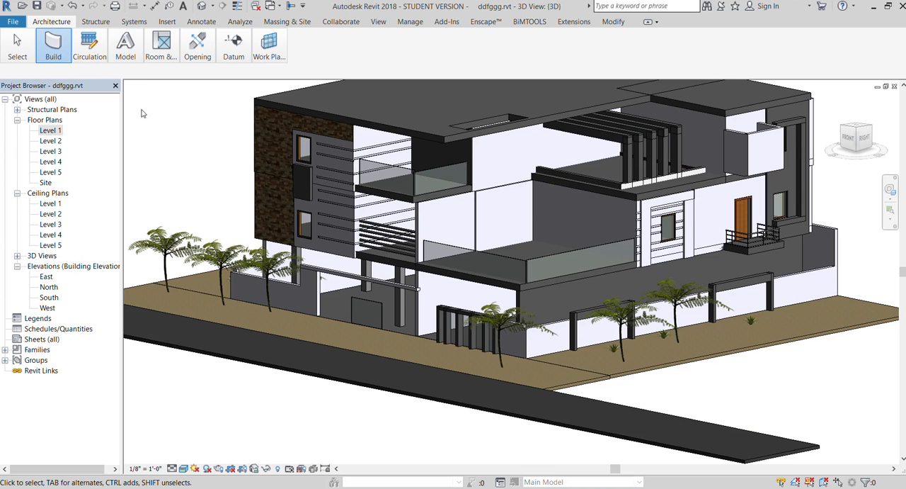
{"action": "key", "text": "c"}
{"action": "key", "text": "m"}
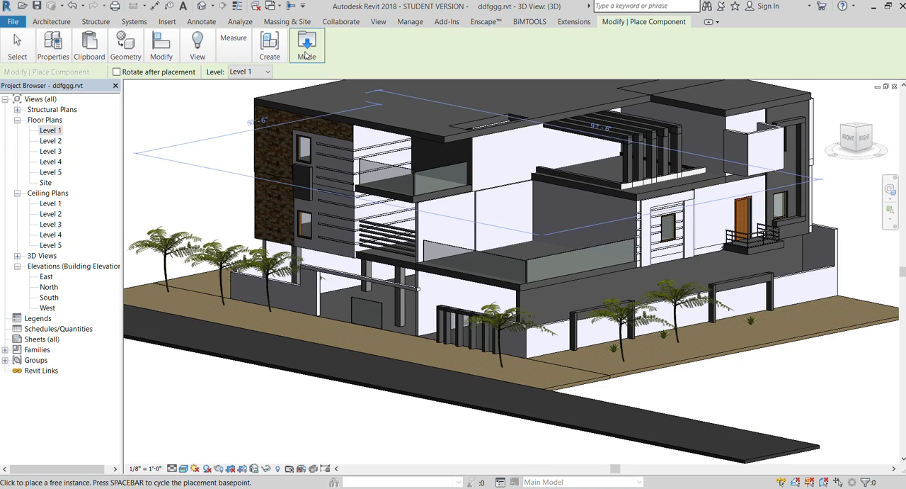
{"action": "left_click", "coordinate": [307, 51]}
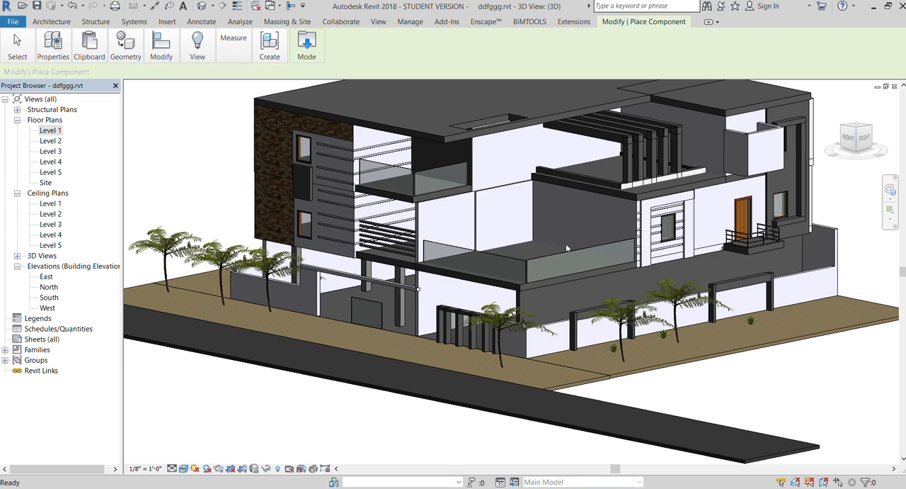
- Open the Level 2 floor plan and place two potted plants along the front edge of the terrace
{"action": "scroll", "coordinate": [563, 259], "scroll_direction": "up", "scroll_amount": 5}
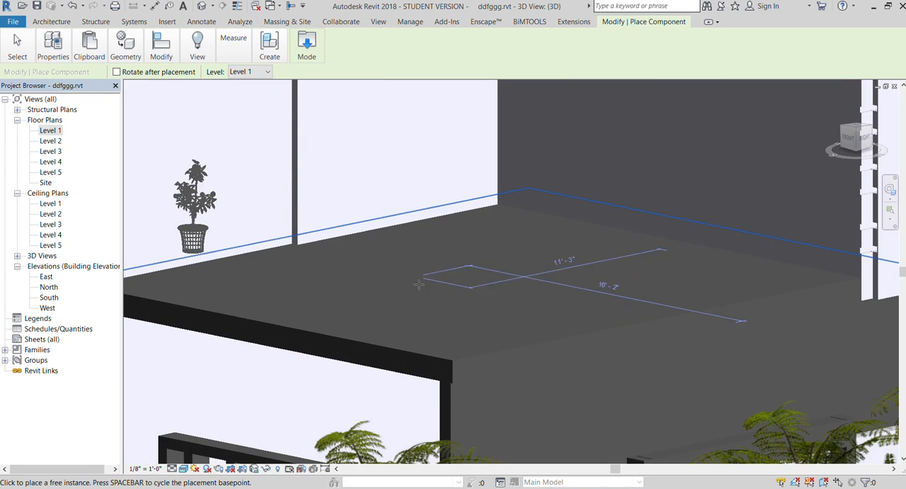
{"action": "scroll", "coordinate": [199, 237], "scroll_direction": "up", "scroll_amount": 3}
{"action": "double_click", "coordinate": [50, 140]}
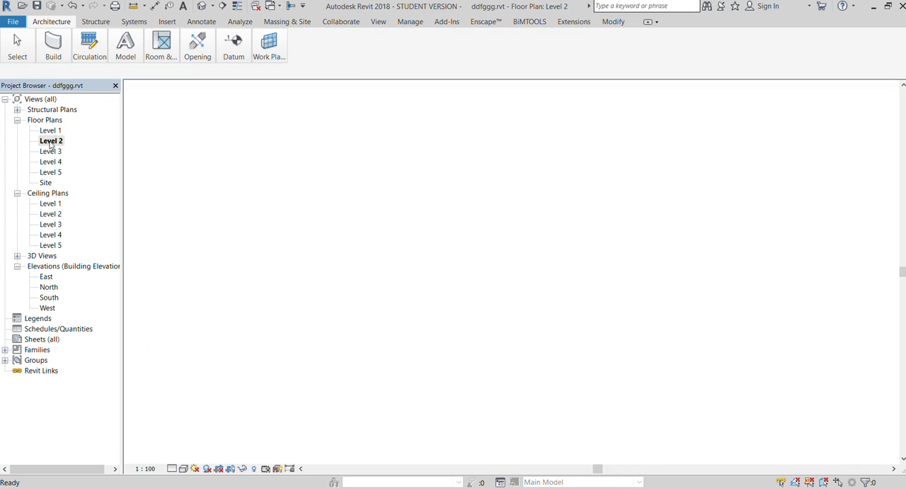
{"action": "scroll", "coordinate": [387, 206], "scroll_direction": "down", "scroll_amount": 6}
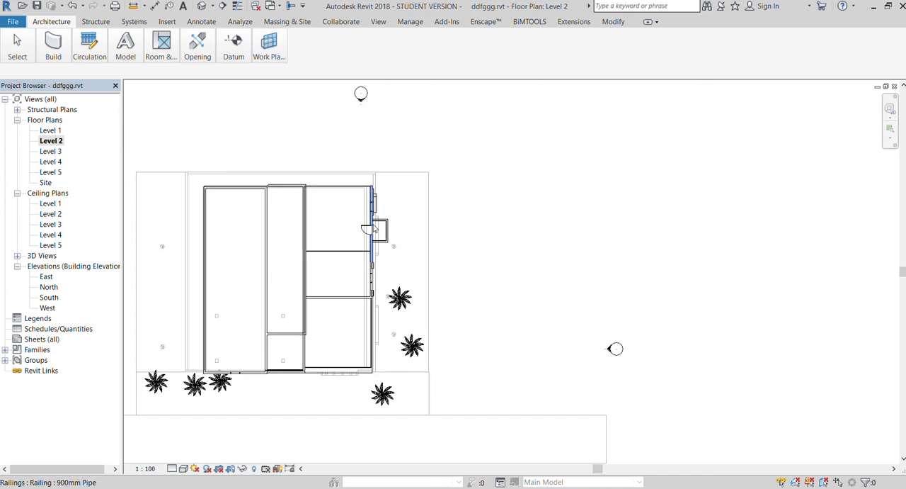
{"action": "scroll", "coordinate": [322, 370], "scroll_direction": "up", "scroll_amount": 5}
{"action": "scroll", "coordinate": [322, 370], "scroll_direction": "up", "scroll_amount": 1}
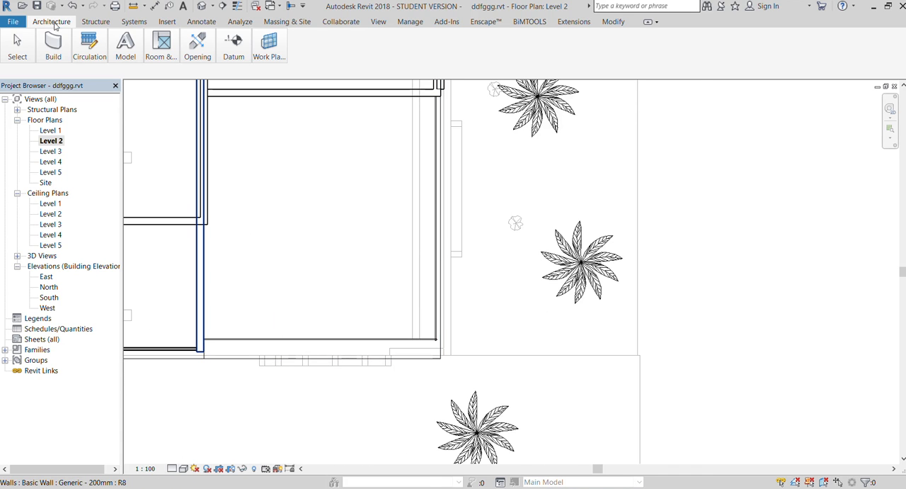
{"action": "key", "text": "c"}
{"action": "key", "text": "m"}
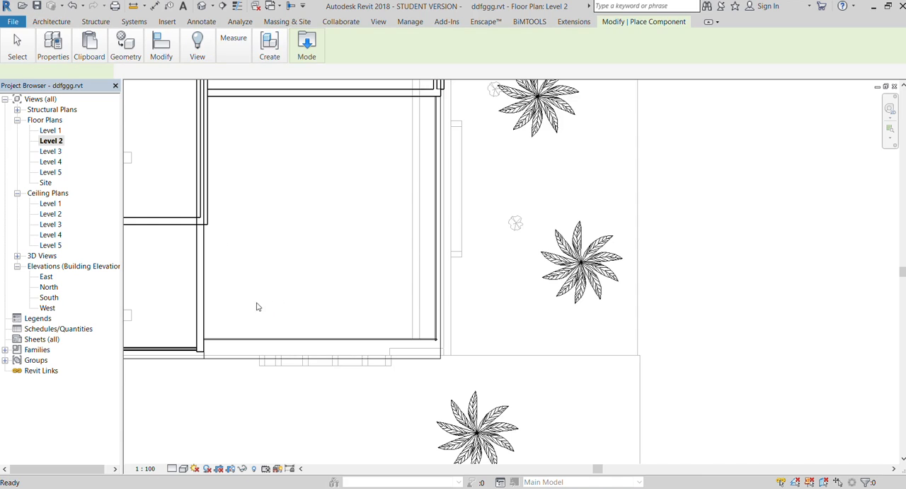
{"action": "left_click", "coordinate": [336, 285]}
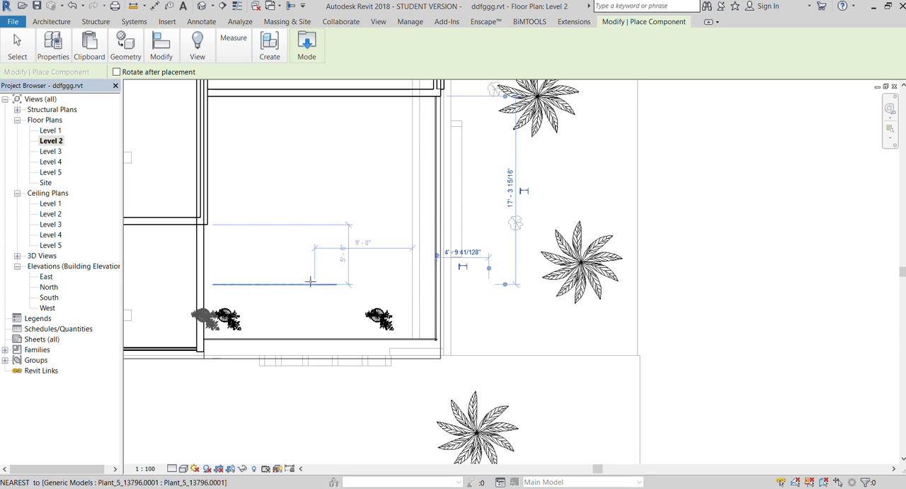
{"action": "left_click", "coordinate": [408, 293]}
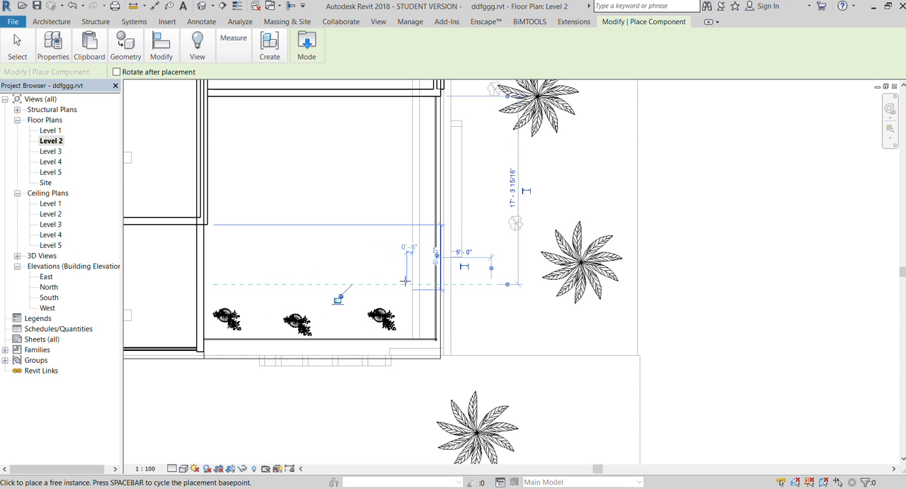
- Return to the 3D view and end the potted plant placement
{"action": "left_click", "coordinate": [378, 22]}
{"action": "left_click", "coordinate": [125, 76]}
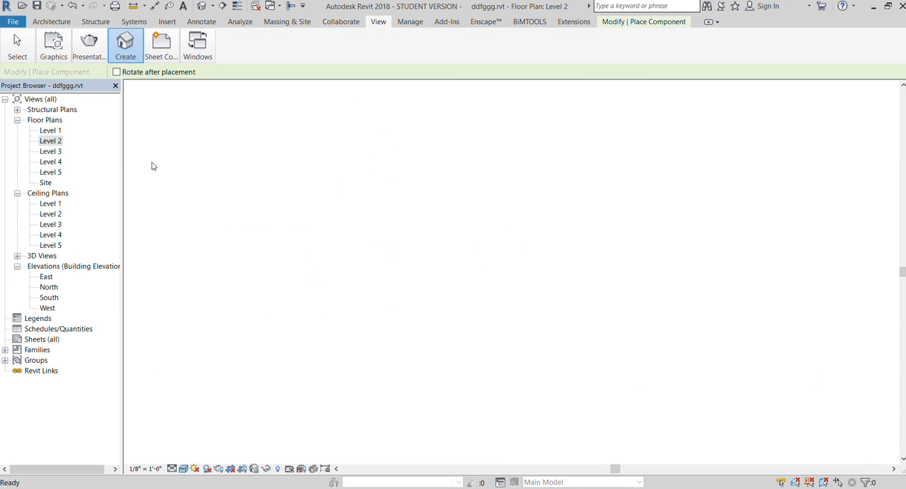
{"action": "scroll", "coordinate": [241, 198], "scroll_direction": "down", "scroll_amount": 1}
{"action": "scroll", "coordinate": [296, 197], "scroll_direction": "down", "scroll_amount": 5}
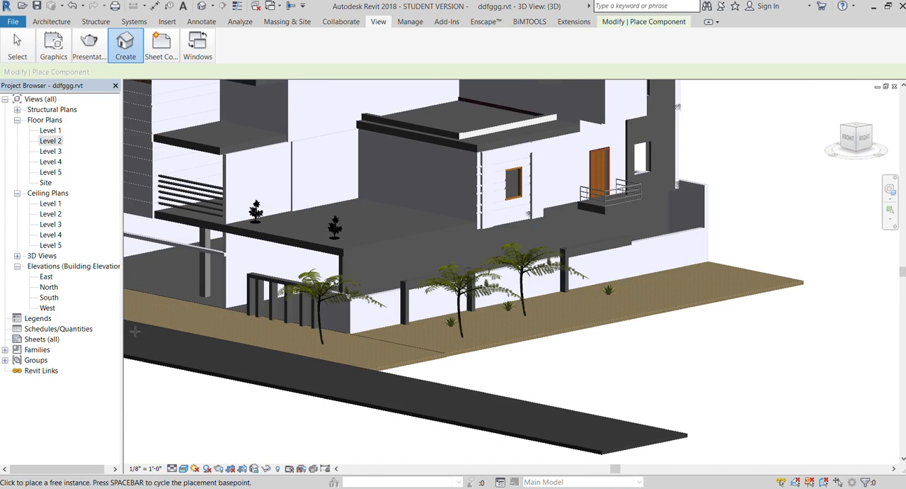
{"action": "key", "text": "Escape"}
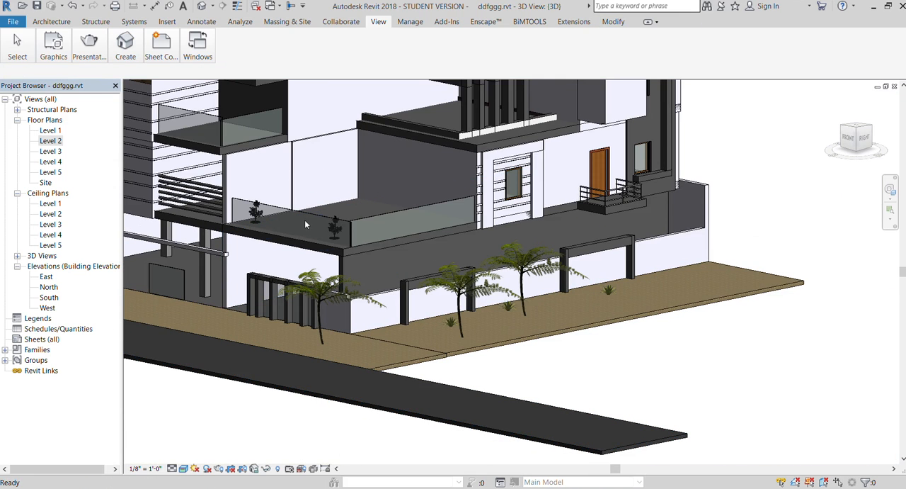
- Examine how the two potted plants sit on the terrace floor behind the glass railing
{"action": "scroll", "coordinate": [336, 220], "scroll_direction": "up", "scroll_amount": 8}
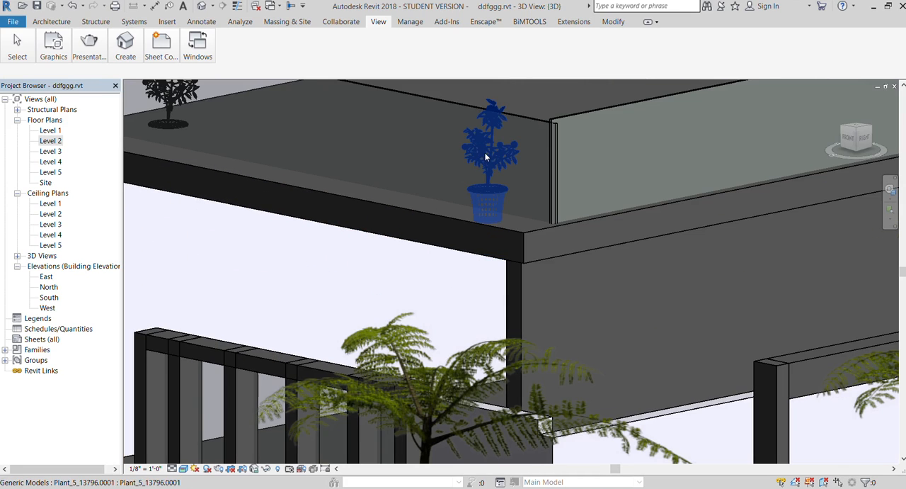
{"action": "left_click", "coordinate": [486, 157]}
{"action": "scroll", "coordinate": [336, 235], "scroll_direction": "down", "scroll_amount": 5}
{"action": "key", "text": "Escape"}
{"action": "left_click", "coordinate": [366, 241]}
{"action": "key", "text": "Escape"}
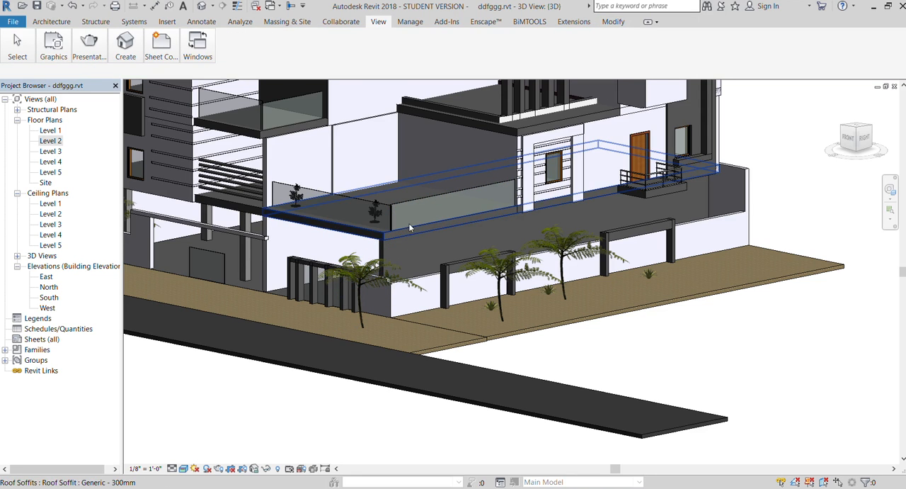
{"action": "scroll", "coordinate": [455, 197], "scroll_direction": "down", "scroll_amount": 3}
{"action": "scroll", "coordinate": [343, 204], "scroll_direction": "up", "scroll_amount": 6}
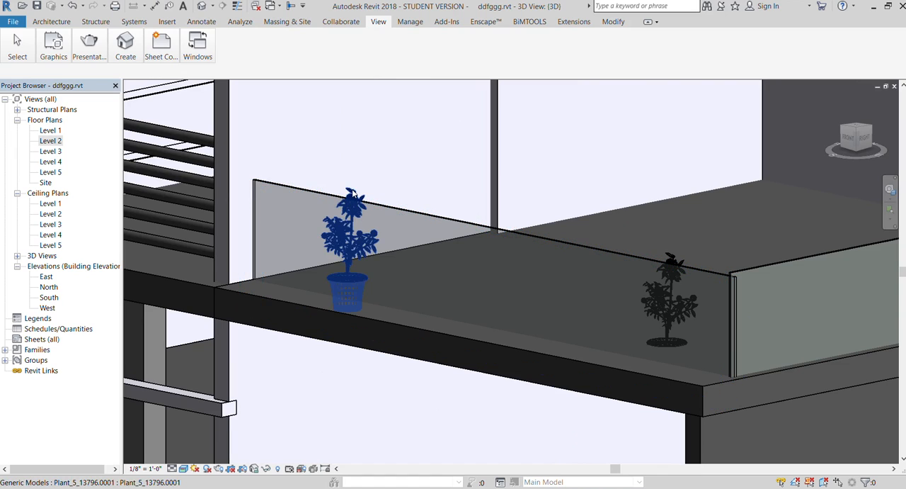
- Raise the potted plant nearer the stone-clad side through its properties so its pot stands on the terrace slab
{"action": "left_click", "coordinate": [352, 206]}
{"action": "left_click", "coordinate": [43, 54]}
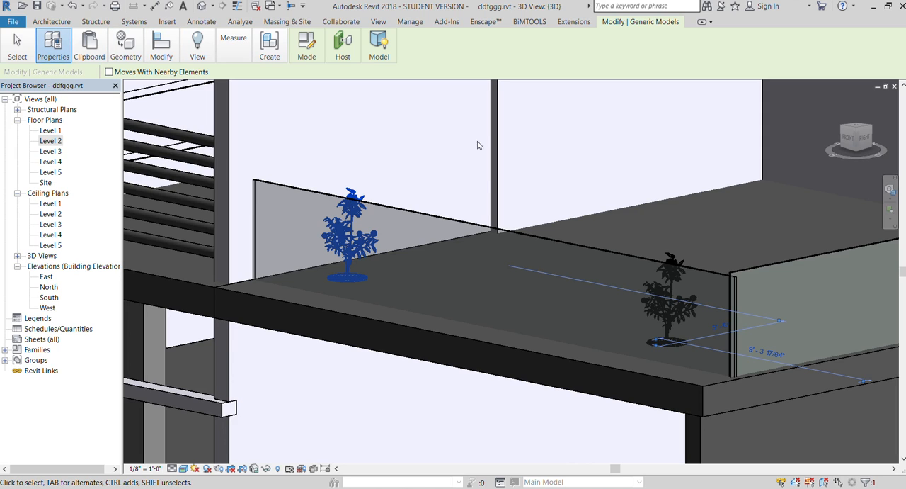
{"action": "left_click", "coordinate": [787, 146]}
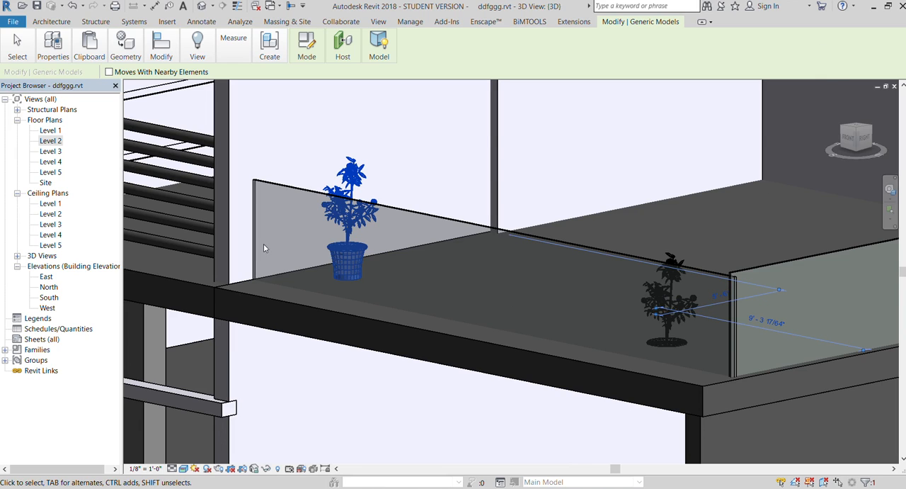
{"action": "scroll", "coordinate": [263, 244], "scroll_direction": "down", "scroll_amount": 5}
{"action": "middle_click_drag", "start_coordinate": [360, 267], "coordinate": [353, 262]}
{"action": "scroll", "coordinate": [353, 263], "scroll_direction": "down", "scroll_amount": 1}
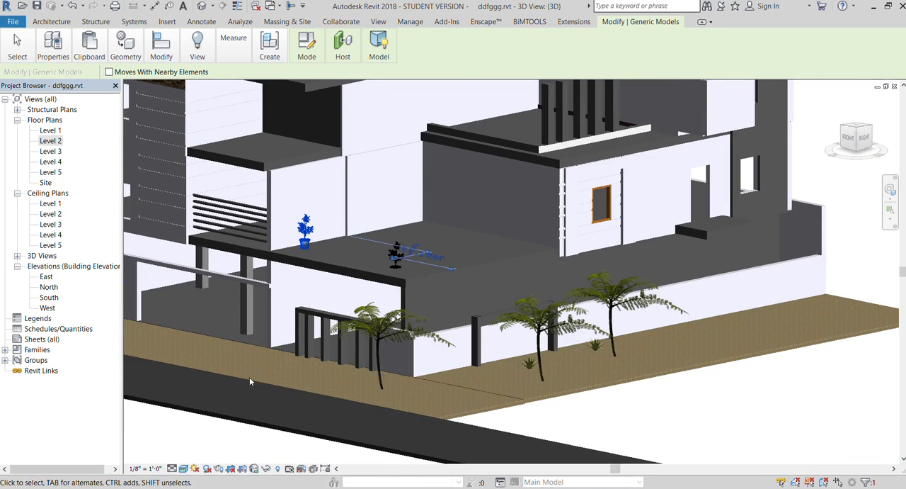
{"action": "left_click", "coordinate": [185, 429]}
- Raise the potted plant at the terrace's outer corner to bring its pot up onto the slab
{"action": "scroll", "coordinate": [364, 230], "scroll_direction": "up", "scroll_amount": 1}
{"action": "scroll", "coordinate": [364, 231], "scroll_direction": "up", "scroll_amount": 3}
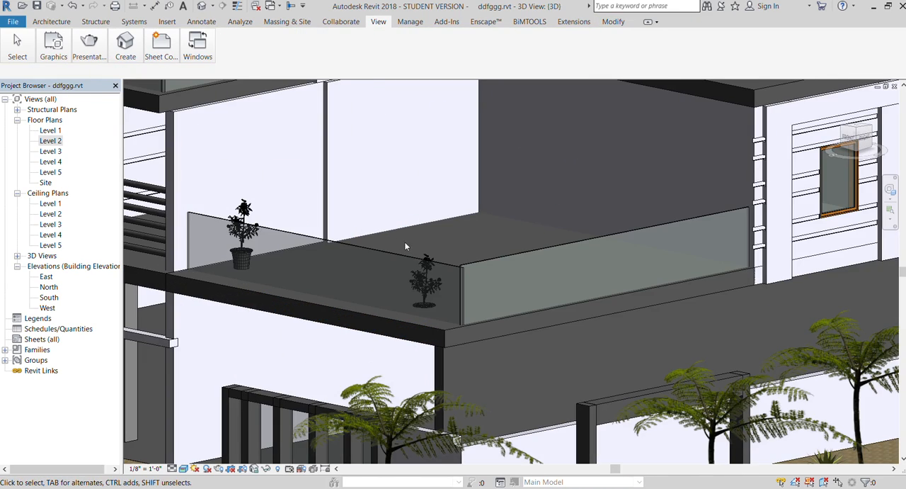
{"action": "left_click", "coordinate": [428, 256]}
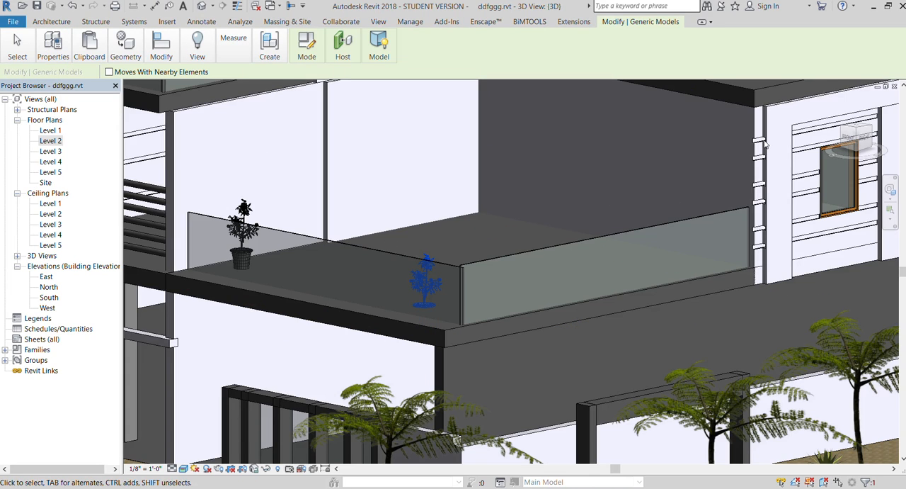
{"action": "left_click", "coordinate": [800, 314]}
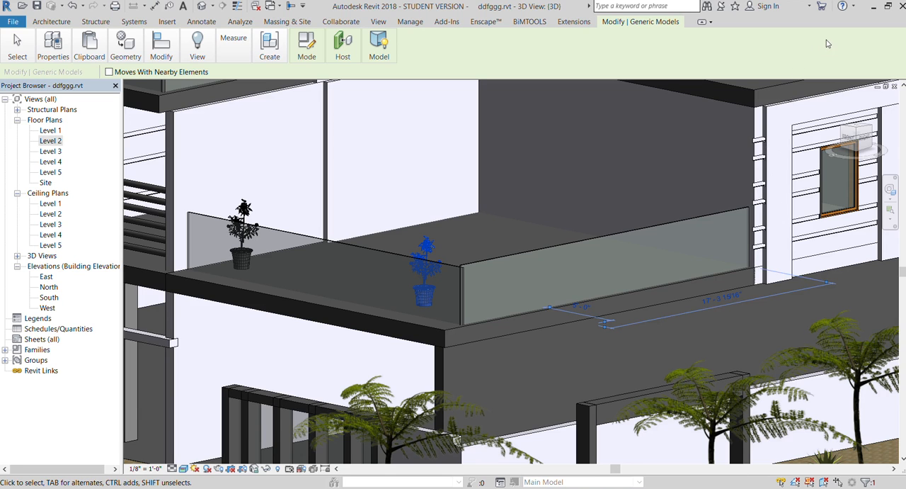
{"action": "scroll", "coordinate": [440, 186], "scroll_direction": "down", "scroll_amount": 9}
{"action": "left_click", "coordinate": [362, 308]}
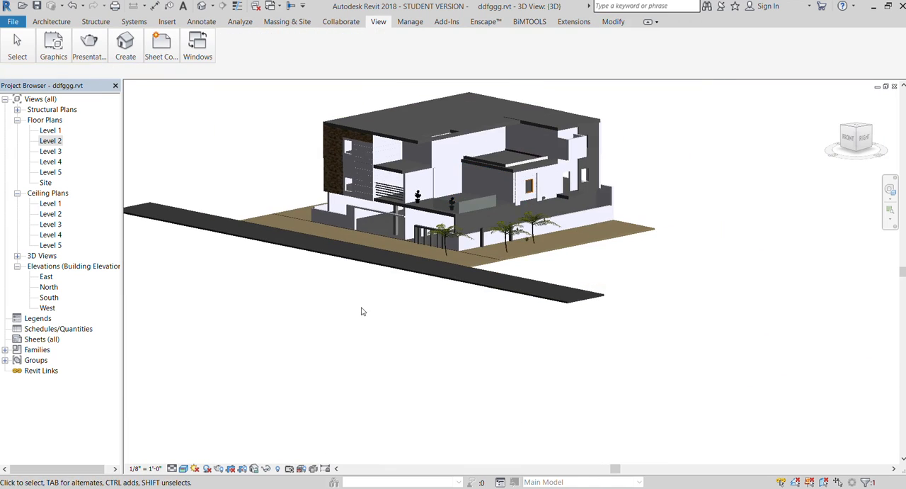
- Load the Truck - Pick-Up family and place one truck on the road in front of the house
{"action": "scroll", "coordinate": [393, 194], "scroll_direction": "up", "scroll_amount": 5}
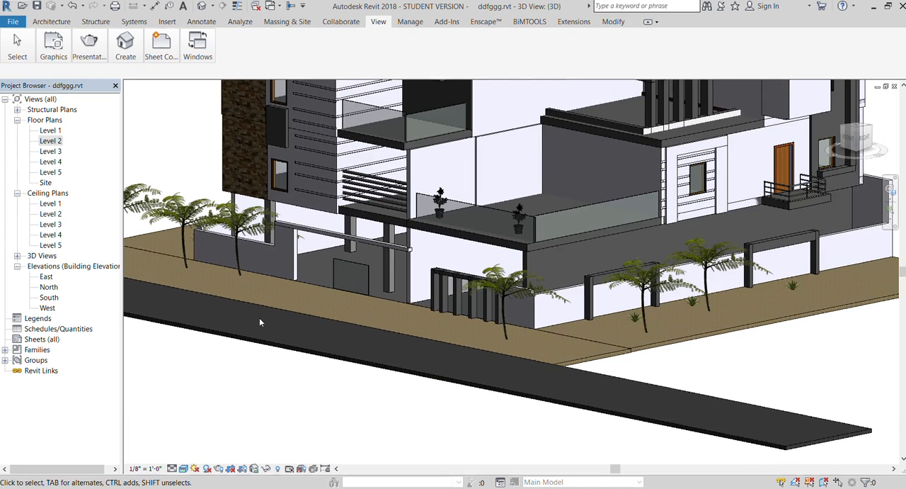
{"action": "scroll", "coordinate": [260, 322], "scroll_direction": "down", "scroll_amount": 3}
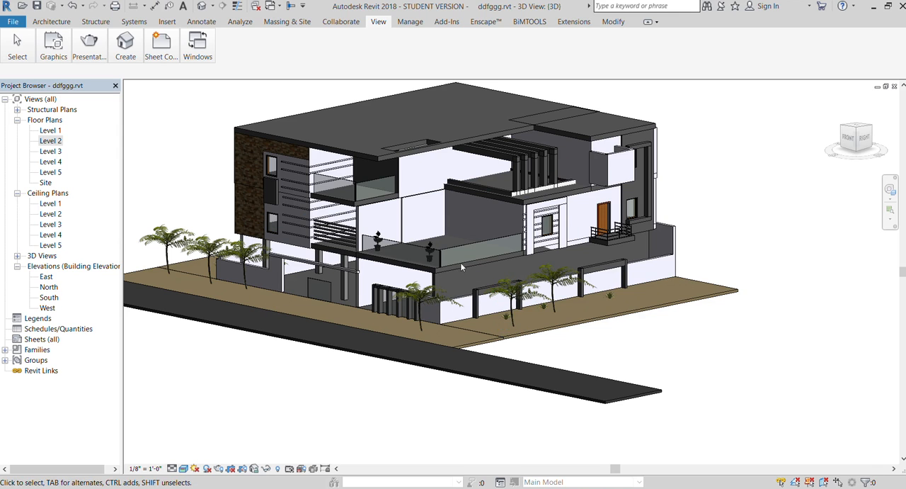
{"action": "scroll", "coordinate": [477, 269], "scroll_direction": "up", "scroll_amount": 1}
{"action": "left_click", "coordinate": [51, 21]}
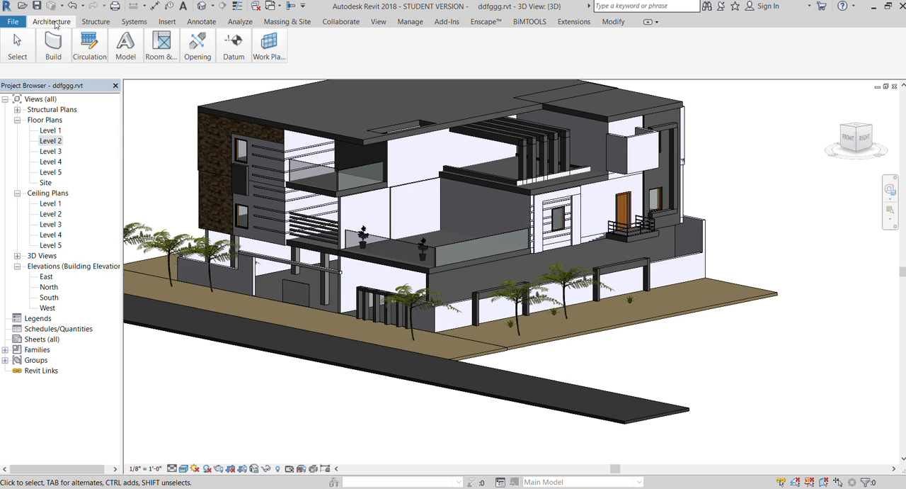
{"action": "key", "text": "c"}
{"action": "key", "text": "m"}
{"action": "left_click", "coordinate": [298, 59]}
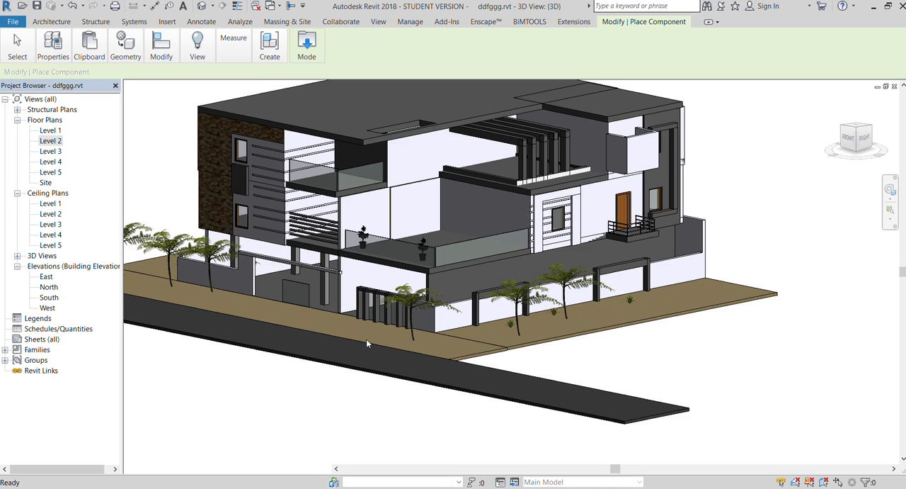
{"action": "left_click", "coordinate": [322, 345]}
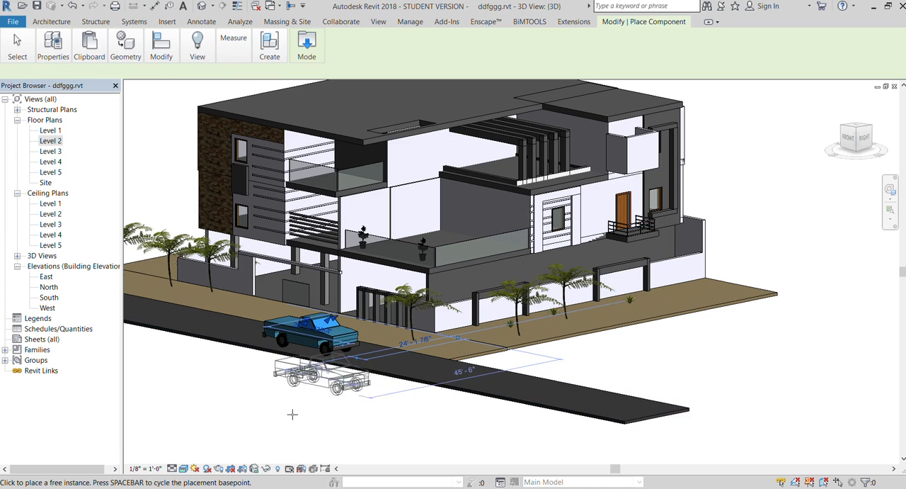
{"action": "key", "text": "Escape"}
- Select the pick-up truck on the road from a raised view and check its properties
{"action": "scroll", "coordinate": [279, 336], "scroll_direction": "up", "scroll_amount": 4}
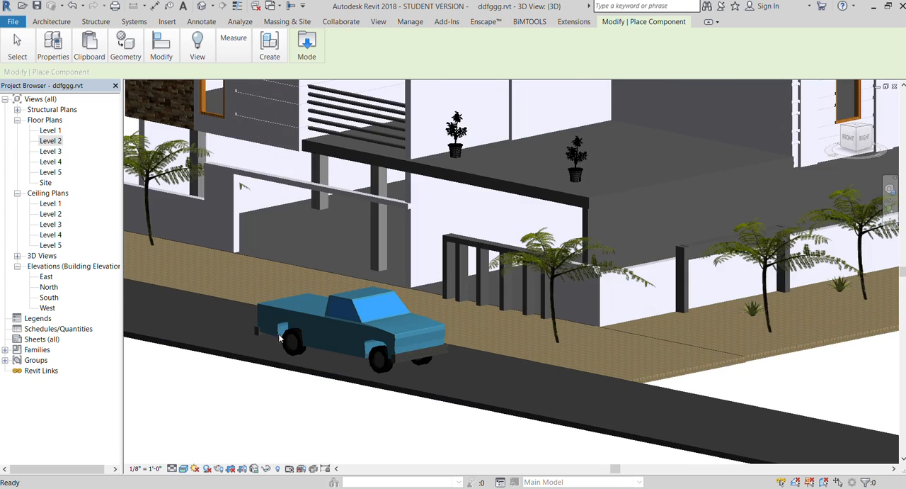
{"action": "scroll", "coordinate": [324, 384], "scroll_direction": "down", "scroll_amount": 6}
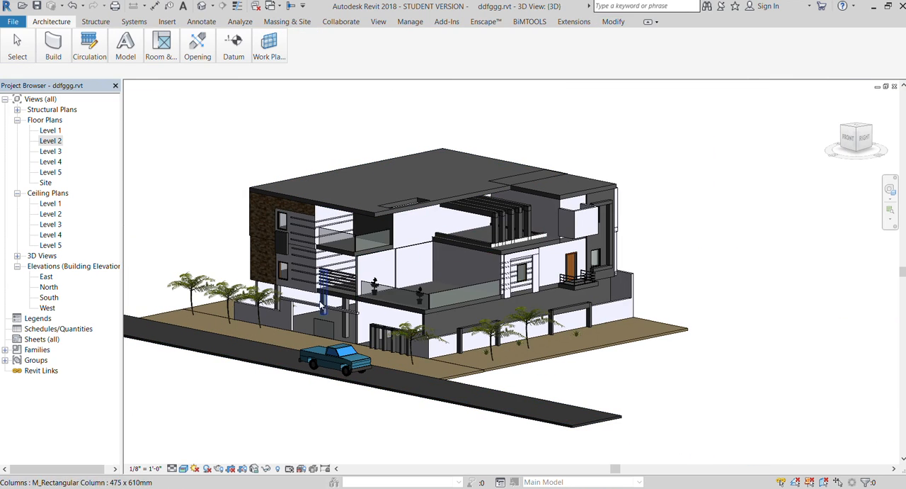
{"action": "scroll", "coordinate": [318, 287], "scroll_direction": "up", "scroll_amount": 1}
{"action": "scroll", "coordinate": [317, 283], "scroll_direction": "up", "scroll_amount": 1}
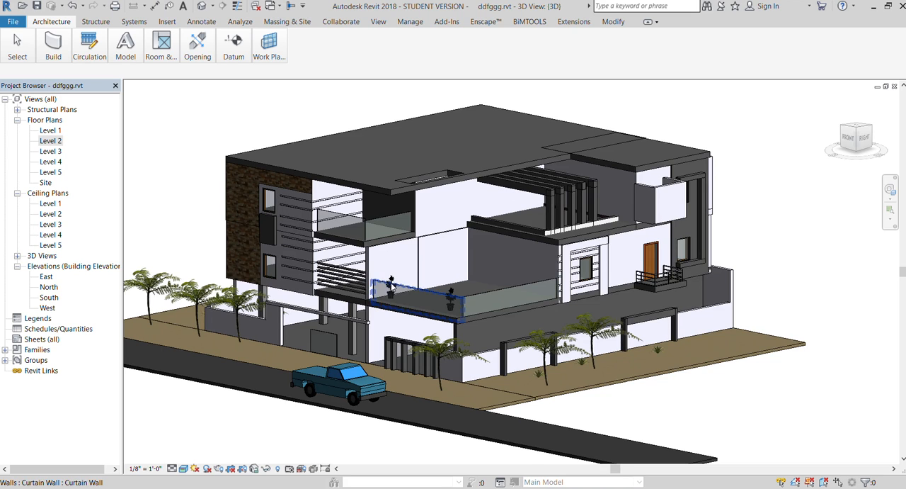
{"action": "scroll", "coordinate": [392, 283], "scroll_direction": "down", "scroll_amount": 3}
{"action": "mouse_move", "coordinate": [847, 141]}
{"action": "left_mouse_down"}
{"action": "mouse_move", "coordinate": [781, 158]}
{"action": "mouse_move", "coordinate": [841, 178]}
{"action": "left_mouse_up"}
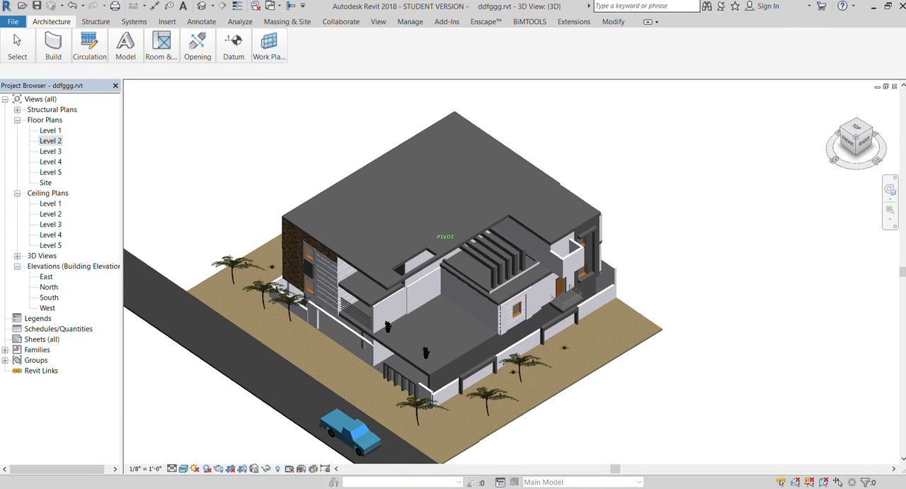
{"action": "left_click", "coordinate": [362, 429]}
{"action": "left_click", "coordinate": [50, 77]}
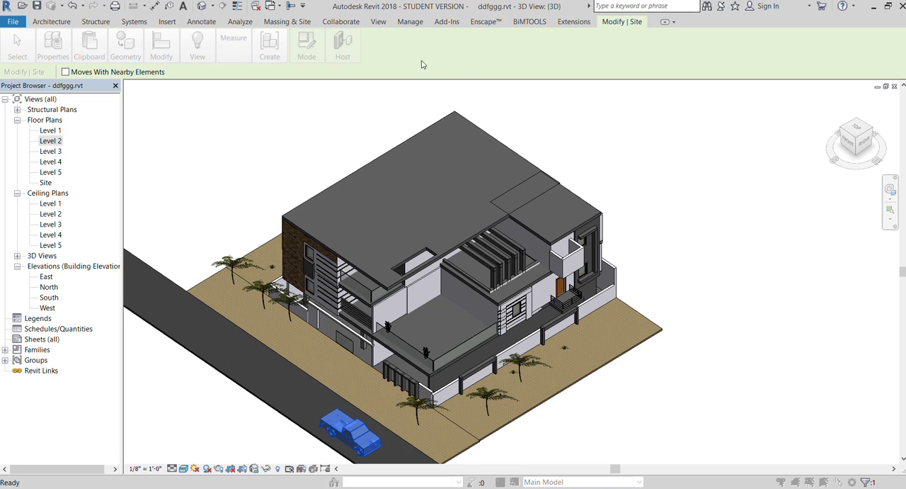
{"action": "left_click", "coordinate": [614, 34]}
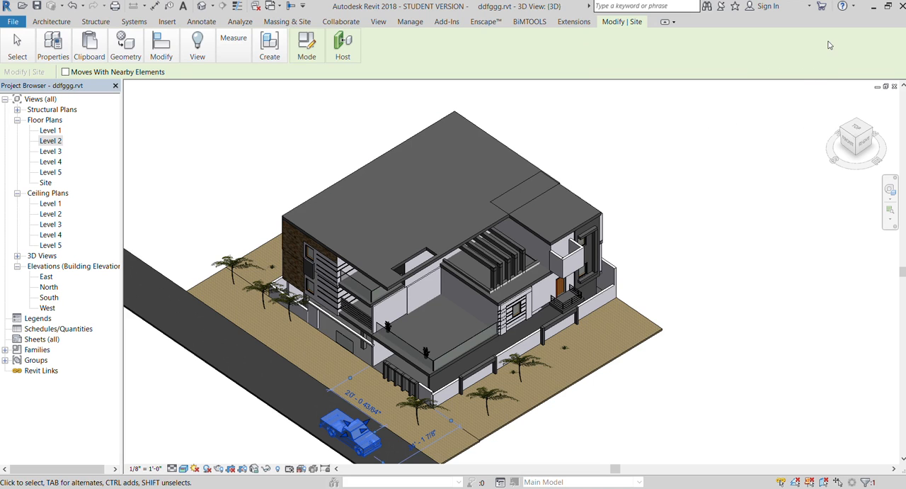
{"action": "left_click", "coordinate": [640, 108]}
- Orbit the model to a low front-right angle and examine the finished facade, plants and truck
{"action": "scroll", "coordinate": [732, 155], "scroll_direction": "down", "scroll_amount": 2}
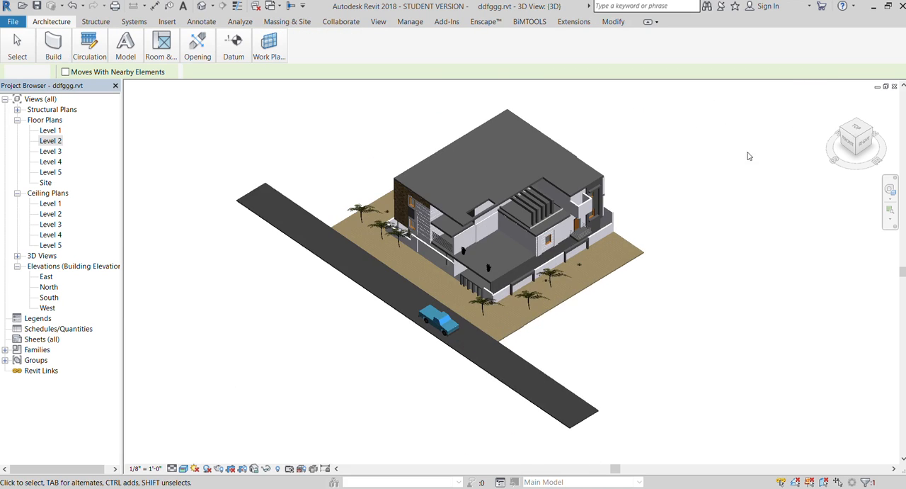
{"action": "left_click_drag", "start_coordinate": [853, 125], "coordinate": [858, 400]}
{"action": "scroll", "coordinate": [691, 166], "scroll_direction": "up", "scroll_amount": 2}
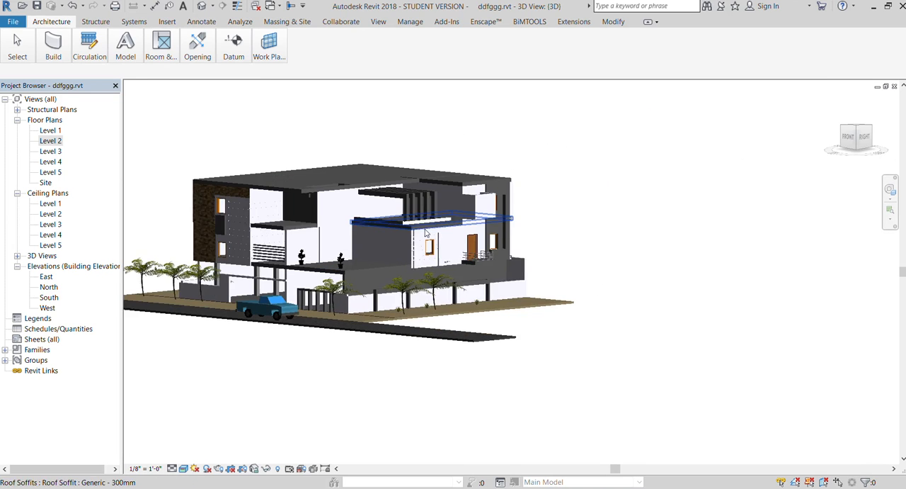
{"action": "scroll", "coordinate": [425, 232], "scroll_direction": "up", "scroll_amount": 2}
{"action": "scroll", "coordinate": [277, 264], "scroll_direction": "up", "scroll_amount": 3}
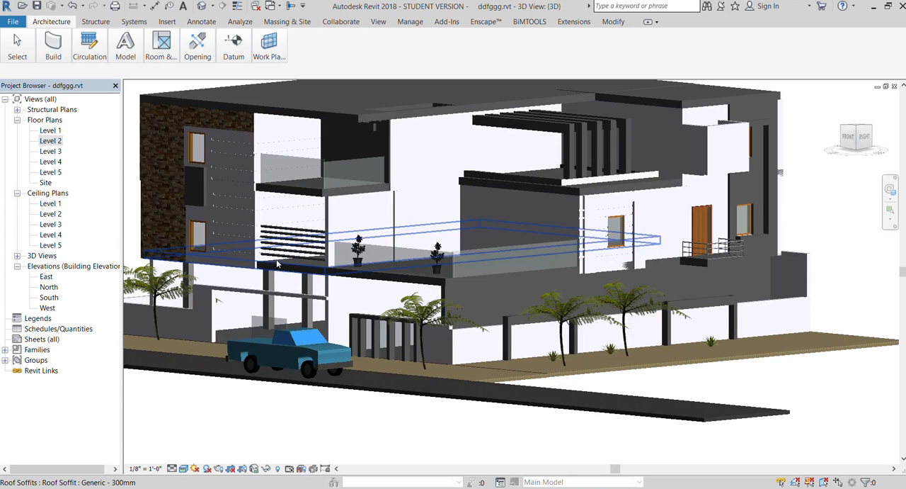
- Give the tall wall around the two windows at the far end of the side facade the wall type DD with a green finish
{"action": "left_click", "coordinate": [580, 211]}
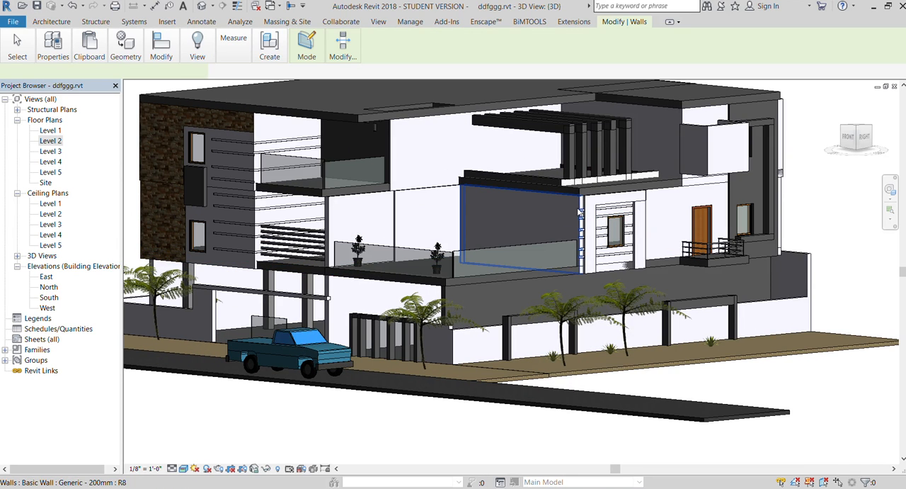
{"action": "scroll", "coordinate": [361, 201], "scroll_direction": "down", "scroll_amount": 5}
{"action": "left_click", "coordinate": [684, 167]}
{"action": "scroll", "coordinate": [677, 163], "scroll_direction": "up", "scroll_amount": 1}
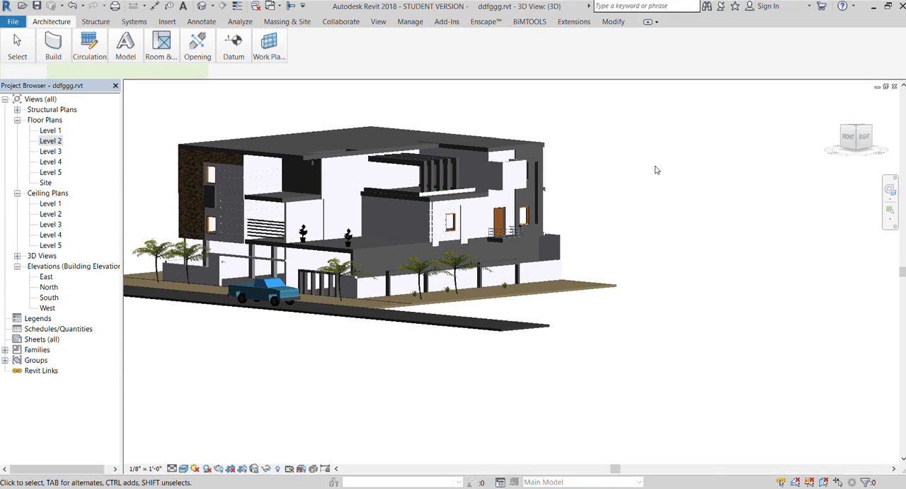
{"action": "scroll", "coordinate": [524, 184], "scroll_direction": "up", "scroll_amount": 6}
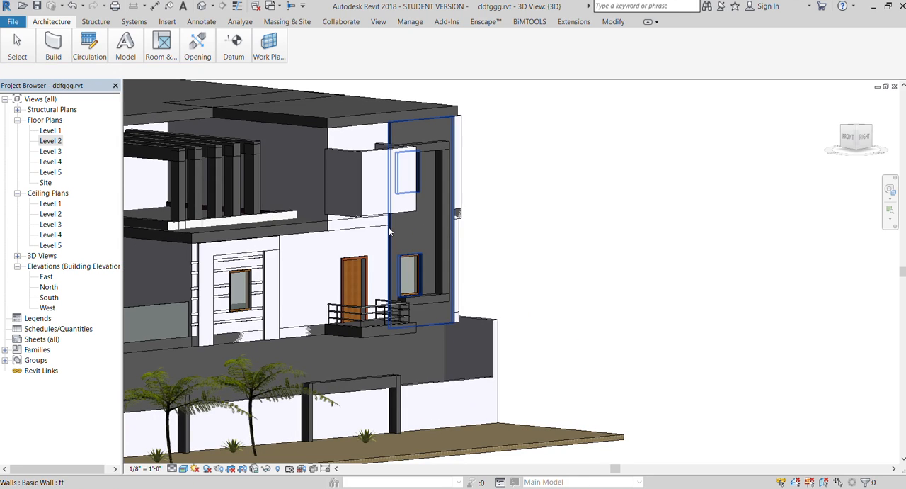
{"action": "left_click", "coordinate": [389, 228]}
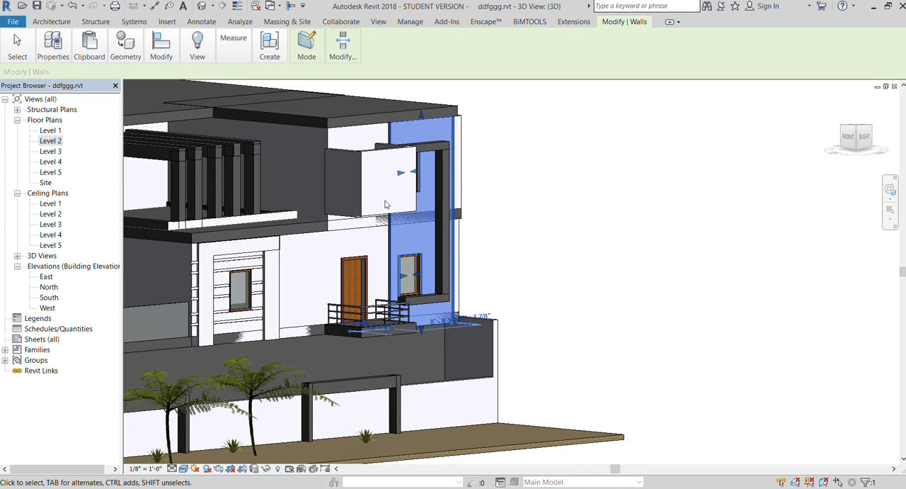
{"action": "left_click", "coordinate": [44, 76]}
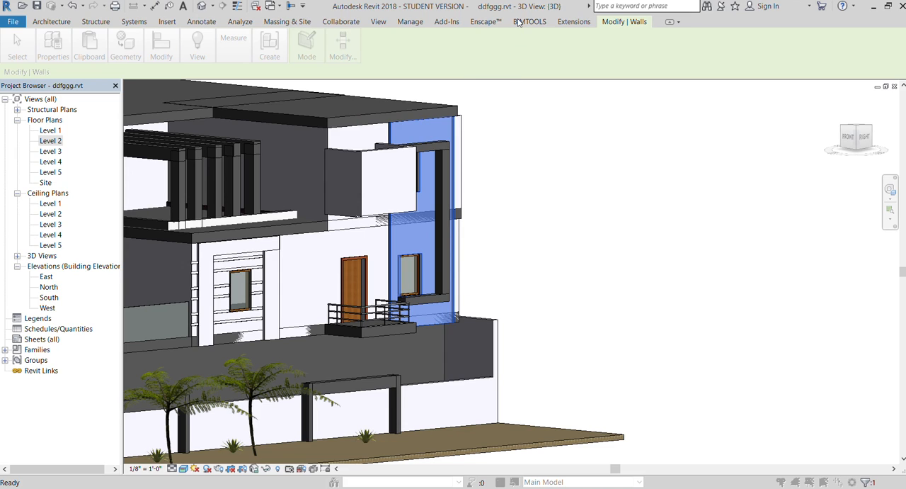
{"action": "key", "text": "Escape"}
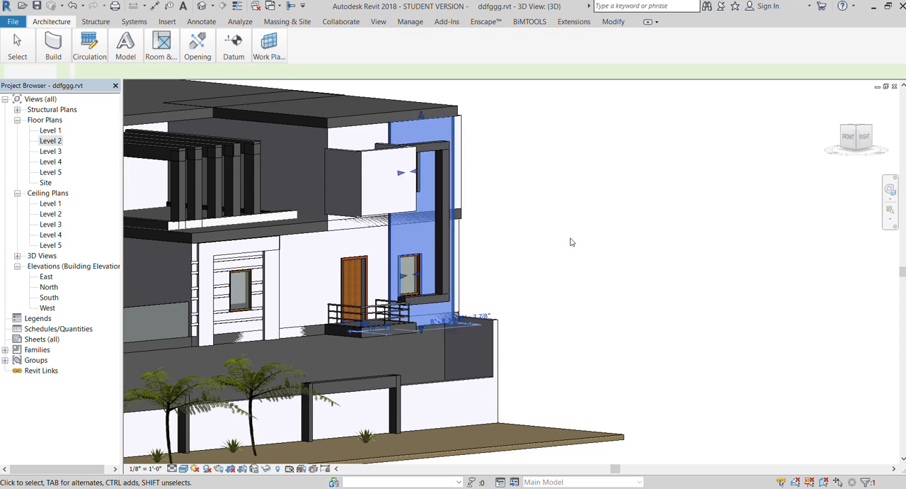
- Examine the green wall against the rest of the facade from several distances
{"action": "scroll", "coordinate": [564, 238], "scroll_direction": "down", "scroll_amount": 3}
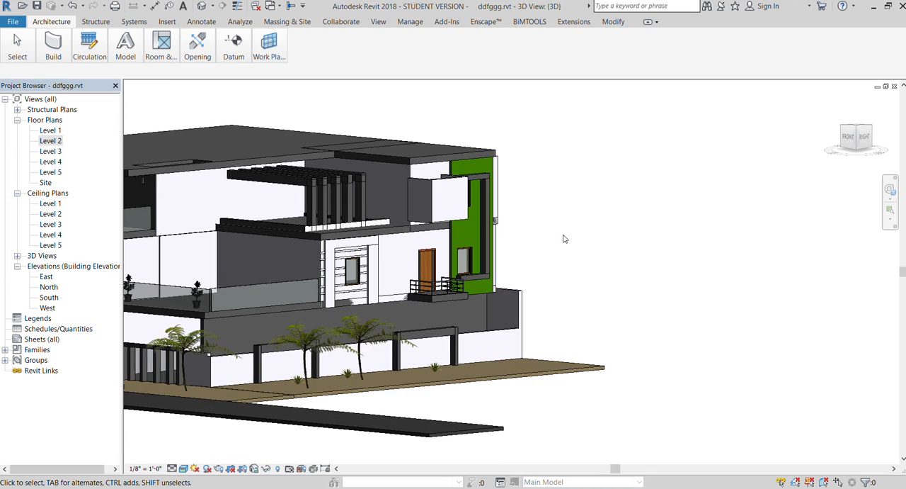
{"action": "scroll", "coordinate": [567, 238], "scroll_direction": "down", "scroll_amount": 1}
{"action": "scroll", "coordinate": [445, 253], "scroll_direction": "up", "scroll_amount": 3}
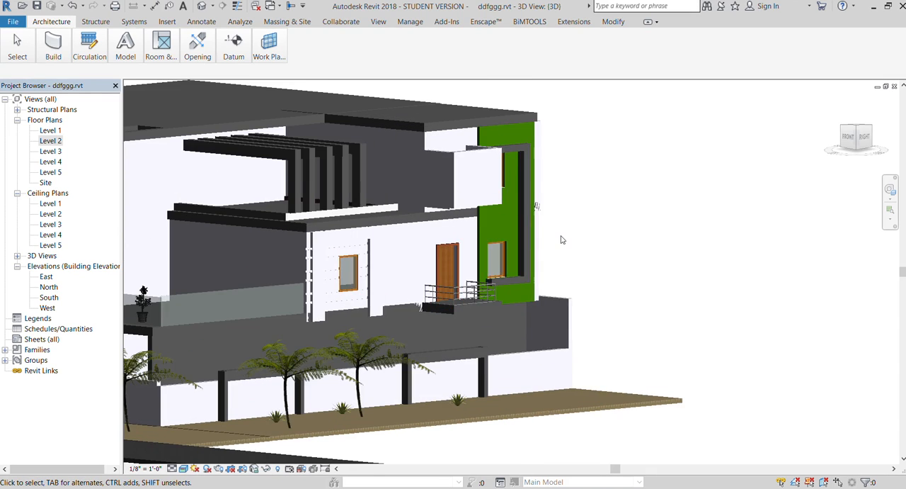
{"action": "scroll", "coordinate": [563, 239], "scroll_direction": "down", "scroll_amount": 2}
{"action": "middle_click_drag", "start_coordinate": [562, 240], "coordinate": [425, 244], "text": "shift"}
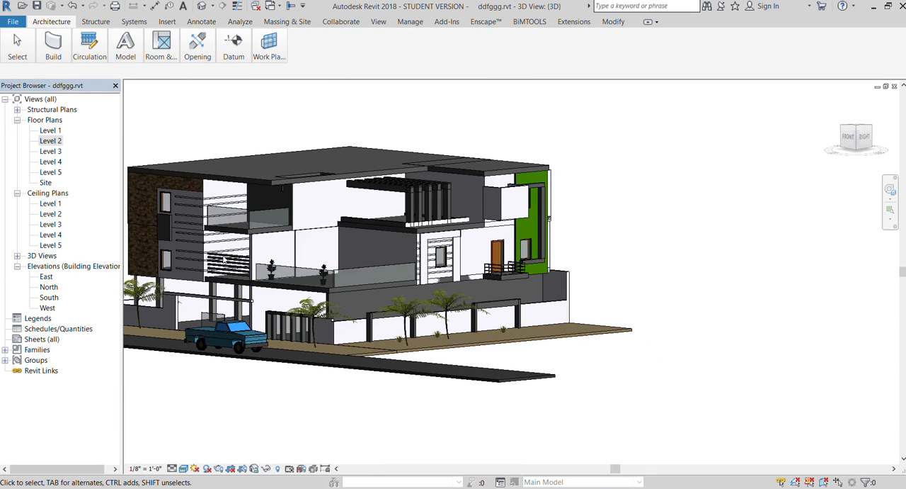
{"action": "scroll", "coordinate": [205, 269], "scroll_direction": "up", "scroll_amount": 3}
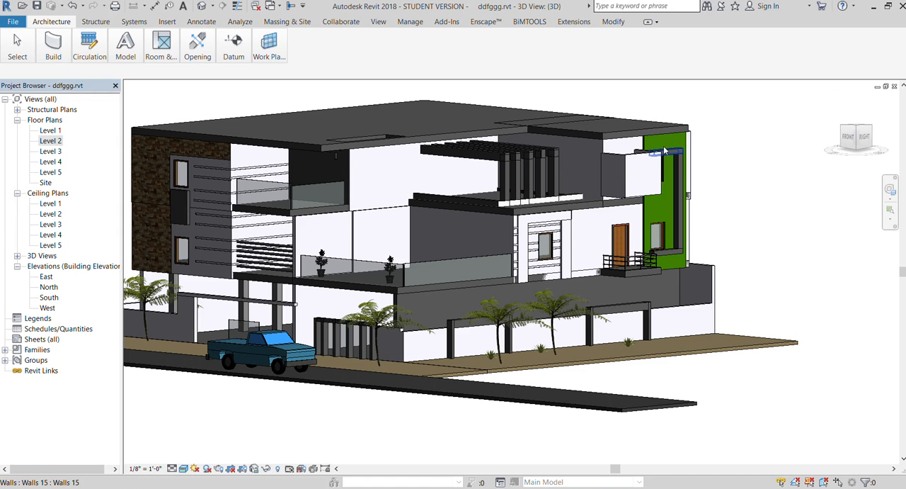
{"action": "scroll", "coordinate": [623, 247], "scroll_direction": "up", "scroll_amount": 3}
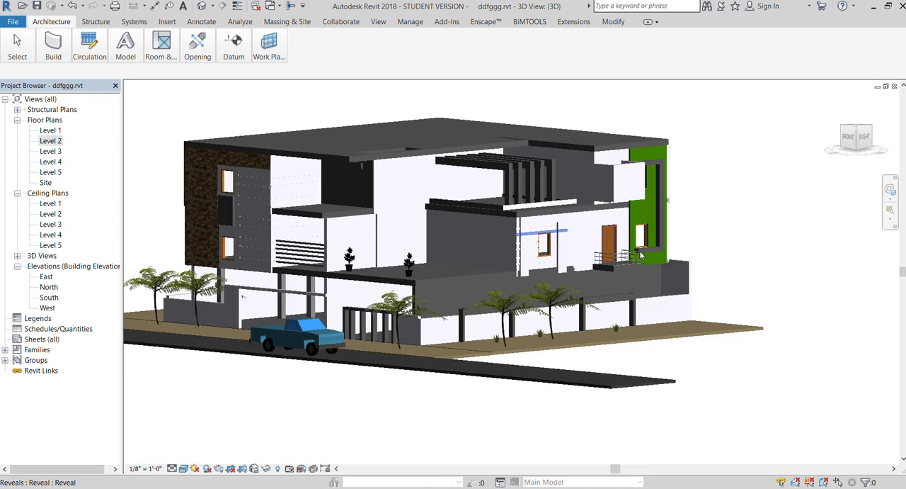
{"action": "scroll", "coordinate": [639, 253], "scroll_direction": "up", "scroll_amount": 2}
- Try to change the material of the horizontal in-place extrusion beneath the lower window on the green wall
{"action": "left_click", "coordinate": [581, 240]}
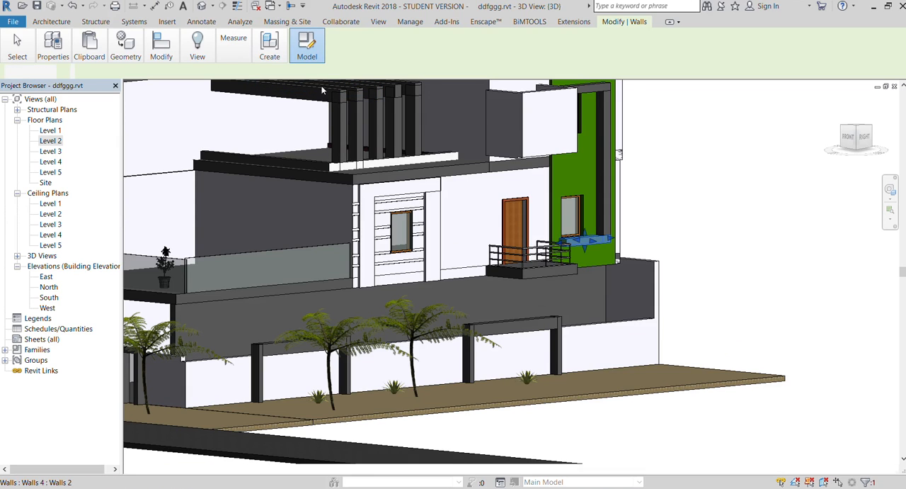
{"action": "left_click", "coordinate": [594, 241]}
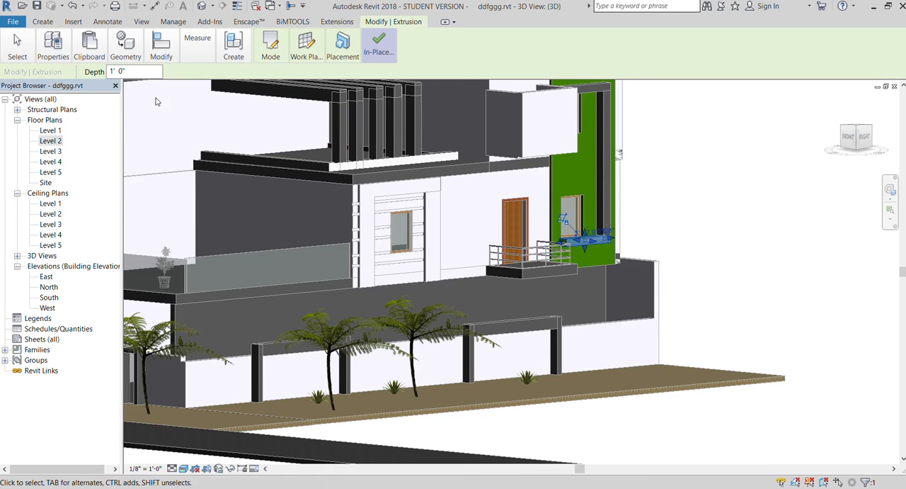
{"action": "left_click", "coordinate": [53, 46]}
{"action": "left_click", "coordinate": [420, 212]}
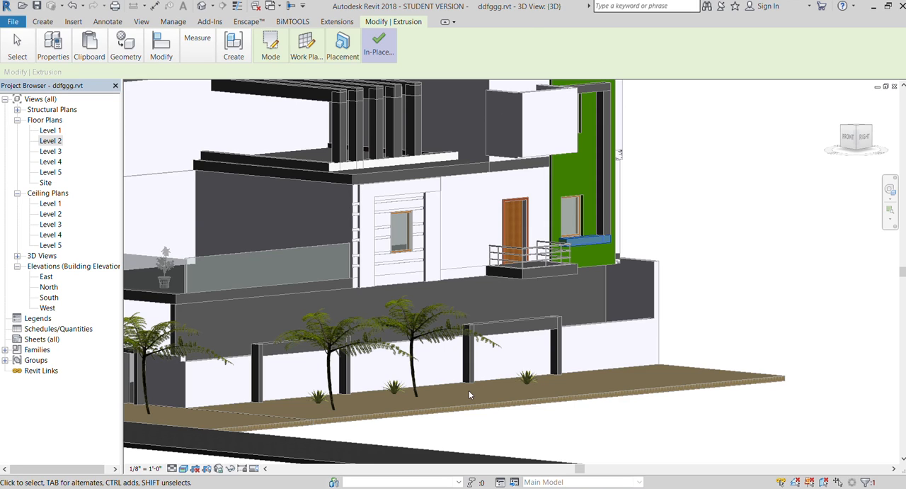
{"action": "left_click", "coordinate": [384, 42]}
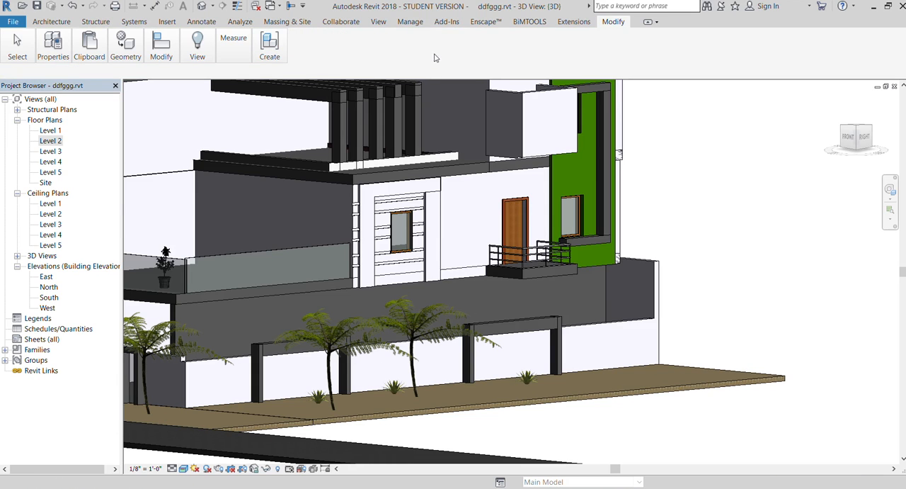
- Assign a yellow material to the horizontal in-place extrusion beneath the lower window on the green wall
{"action": "scroll", "coordinate": [377, 313], "scroll_direction": "down", "scroll_amount": 3}
{"action": "scroll", "coordinate": [552, 221], "scroll_direction": "up", "scroll_amount": 4}
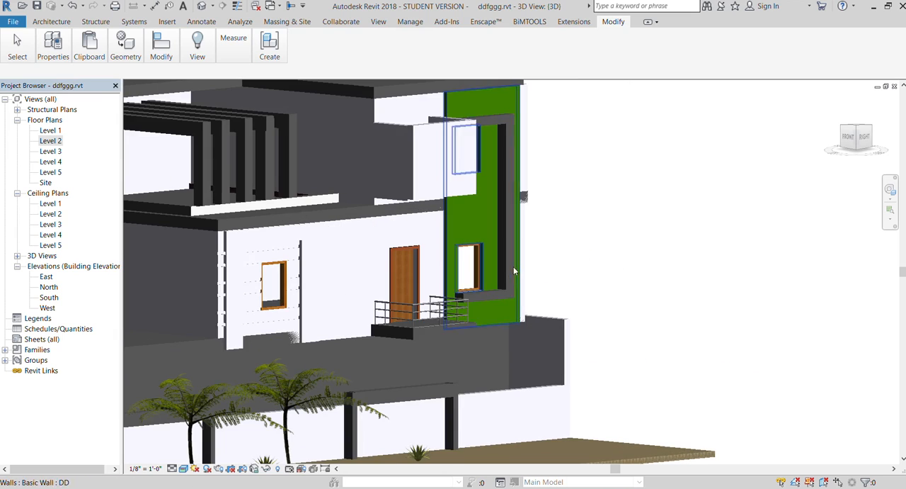
{"action": "double_click", "coordinate": [491, 293]}
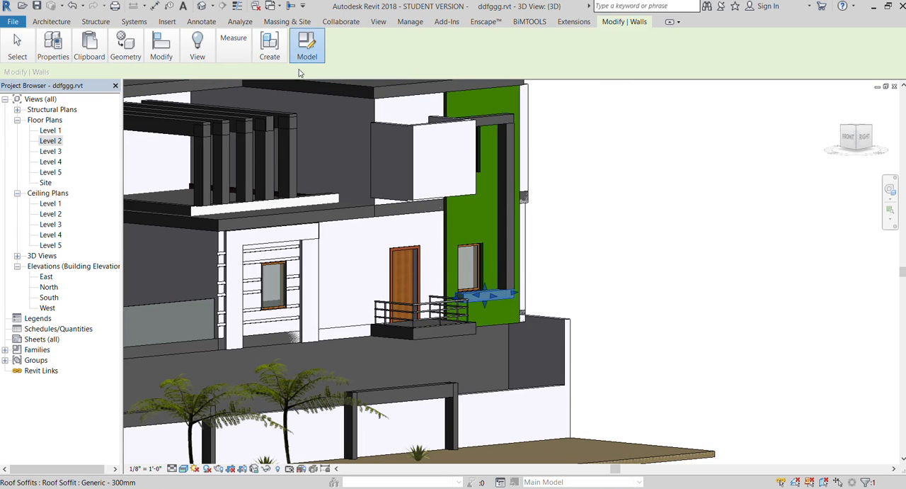
{"action": "left_click", "coordinate": [465, 297]}
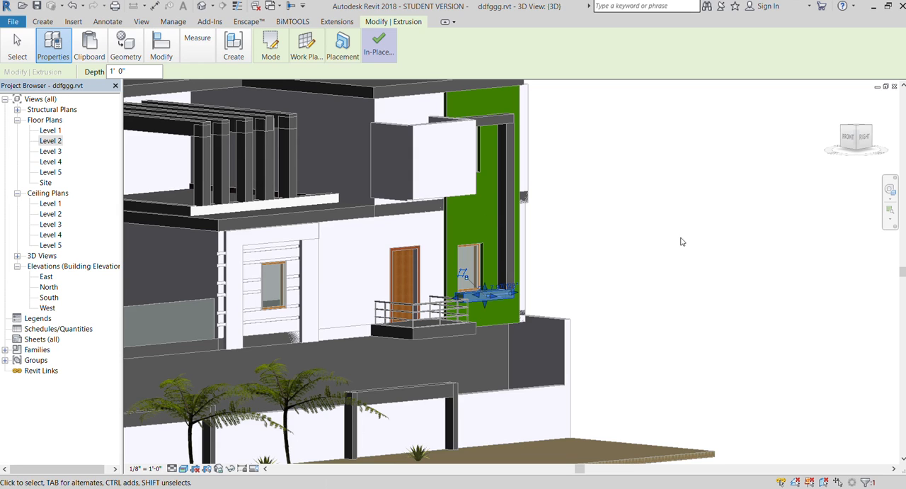
{"action": "left_click", "coordinate": [422, 214]}
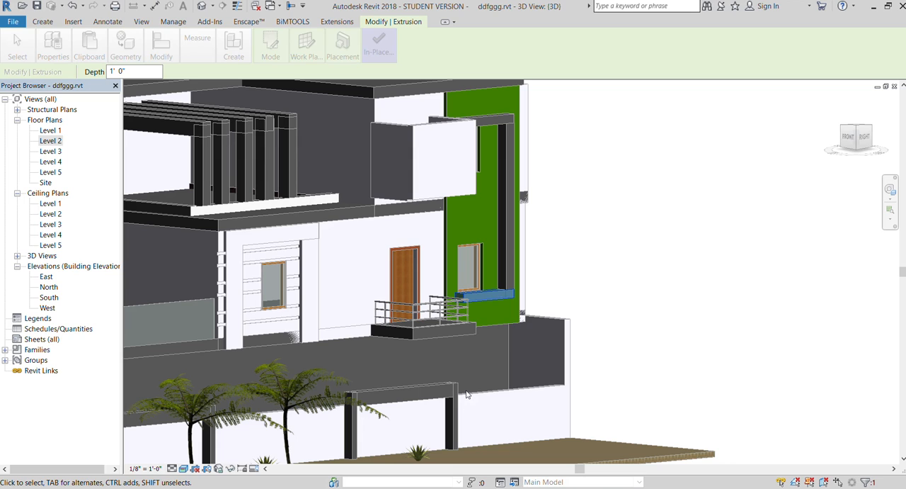
{"action": "left_click", "coordinate": [376, 50]}
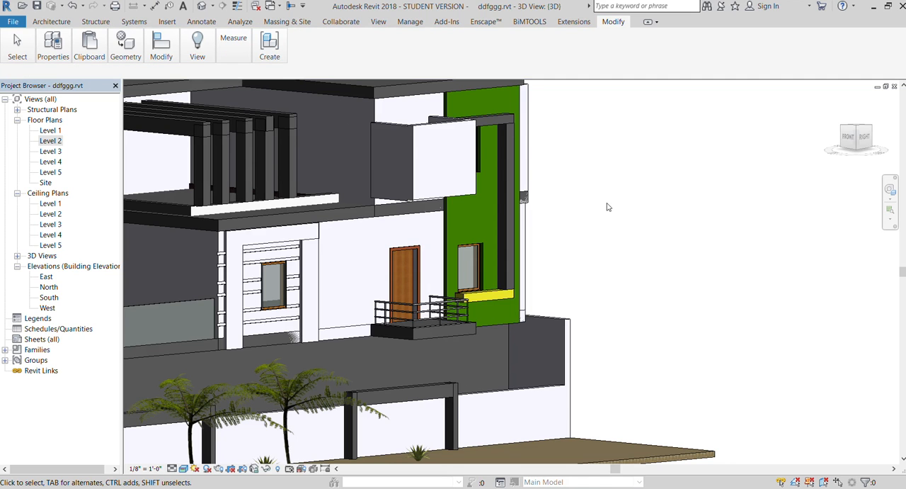
- Change the material of the horizontal in-place extrusion beneath the green wall's lower window to white
{"action": "scroll", "coordinate": [607, 207], "scroll_direction": "down", "scroll_amount": 2}
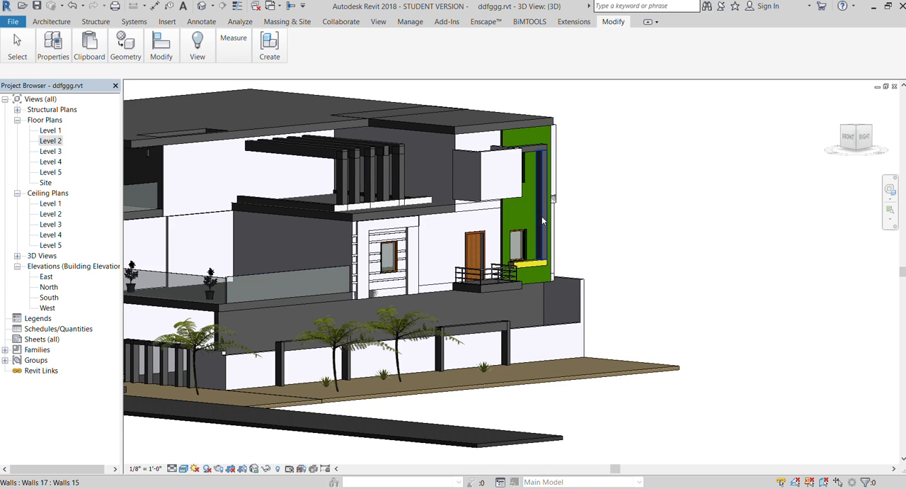
{"action": "left_click", "coordinate": [530, 264]}
{"action": "left_click", "coordinate": [306, 46]}
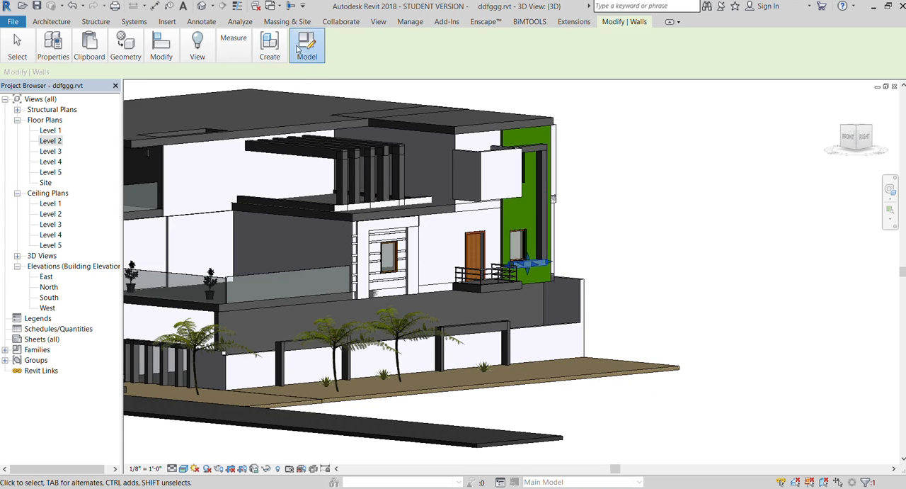
{"action": "left_click", "coordinate": [523, 266]}
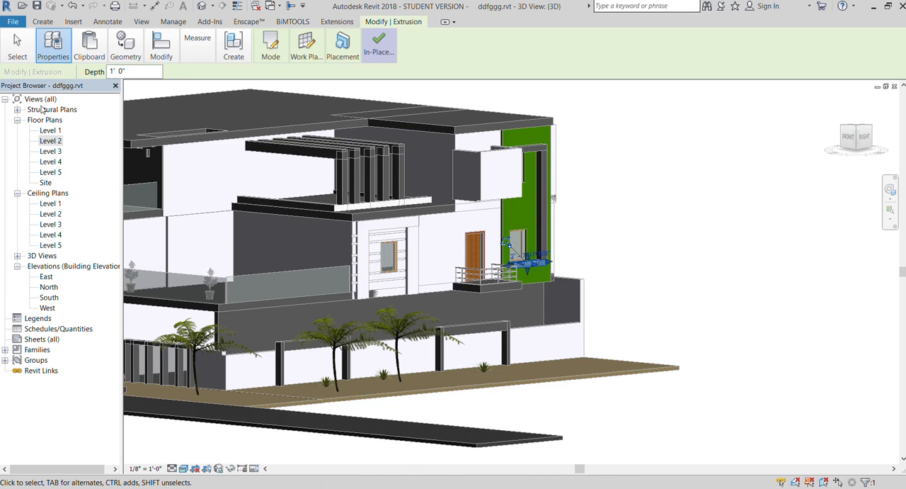
{"action": "left_click", "coordinate": [425, 212]}
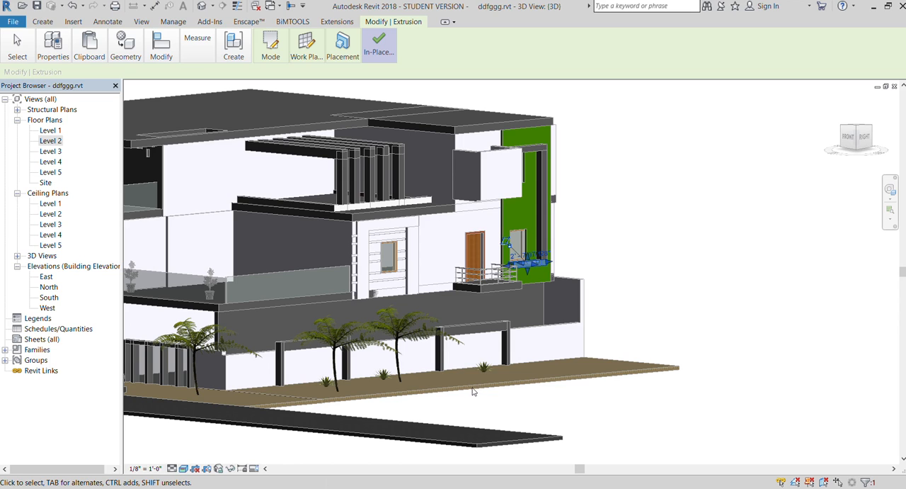
{"action": "left_click", "coordinate": [378, 45]}
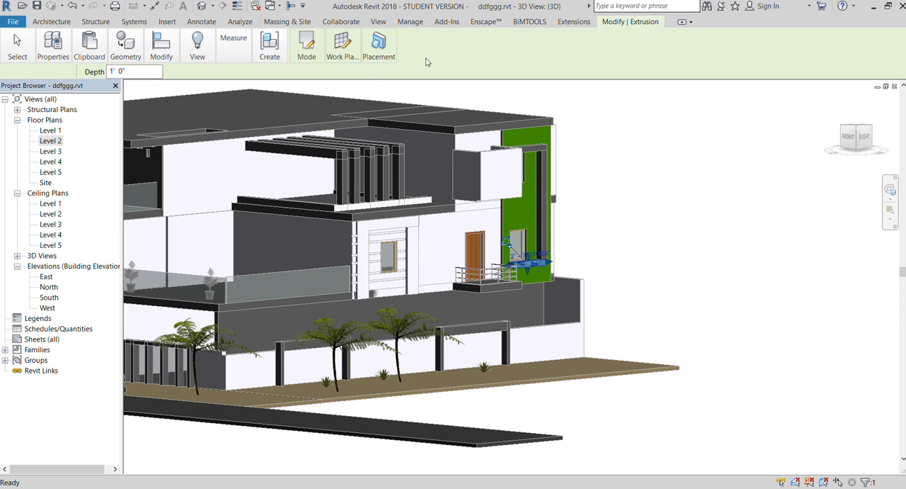
- Assign the white material to the vertical and upper in-place extrusions that complete the frame on the green wall
{"action": "left_click", "coordinate": [556, 204]}
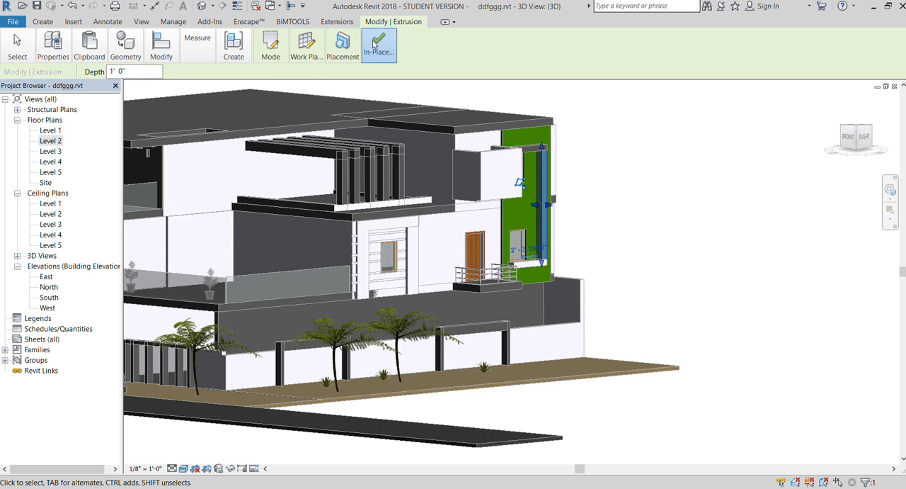
{"action": "left_click", "coordinate": [371, 60]}
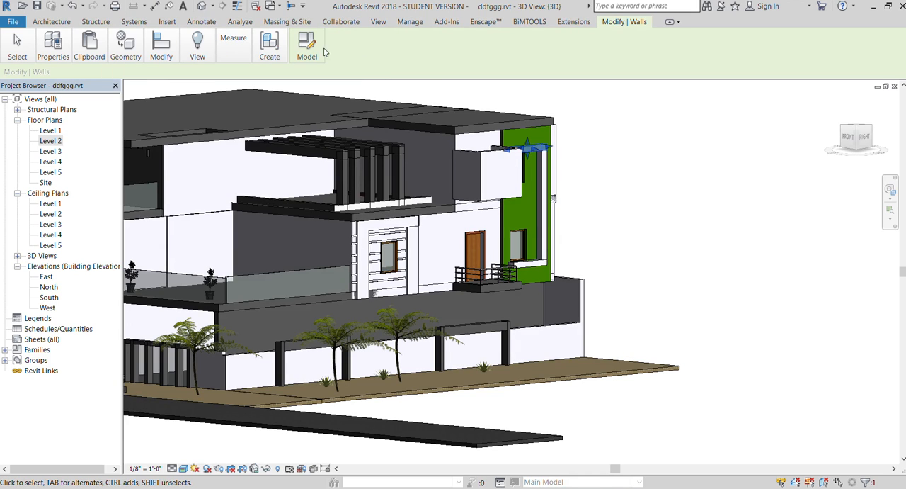
{"action": "left_click", "coordinate": [307, 49]}
{"action": "left_click", "coordinate": [517, 151]}
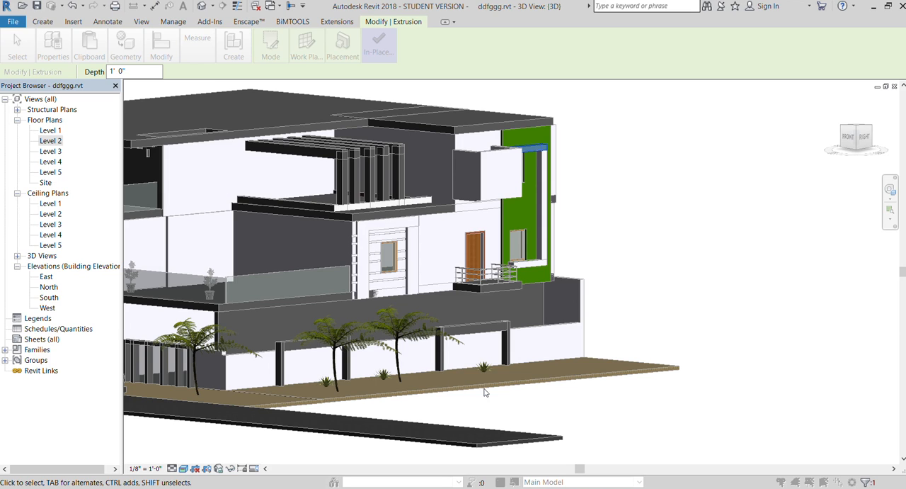
{"action": "left_click", "coordinate": [373, 41]}
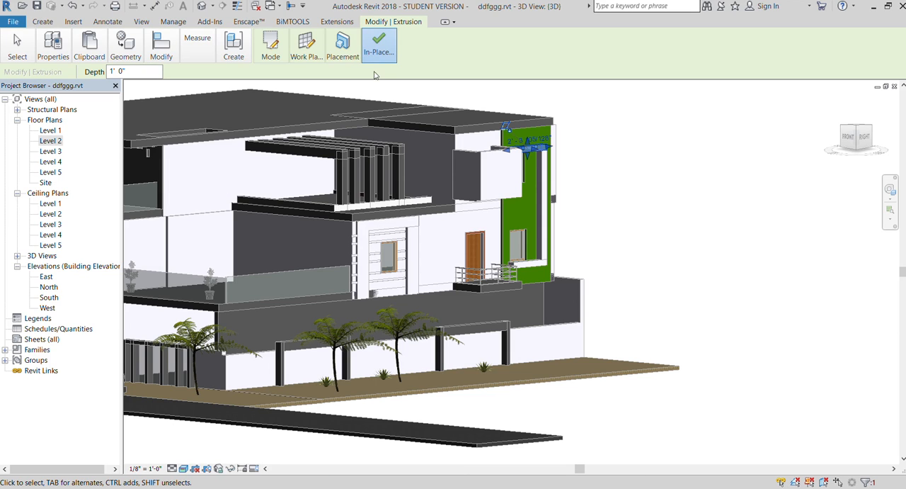
{"action": "scroll", "coordinate": [458, 116], "scroll_direction": "down", "scroll_amount": 3}
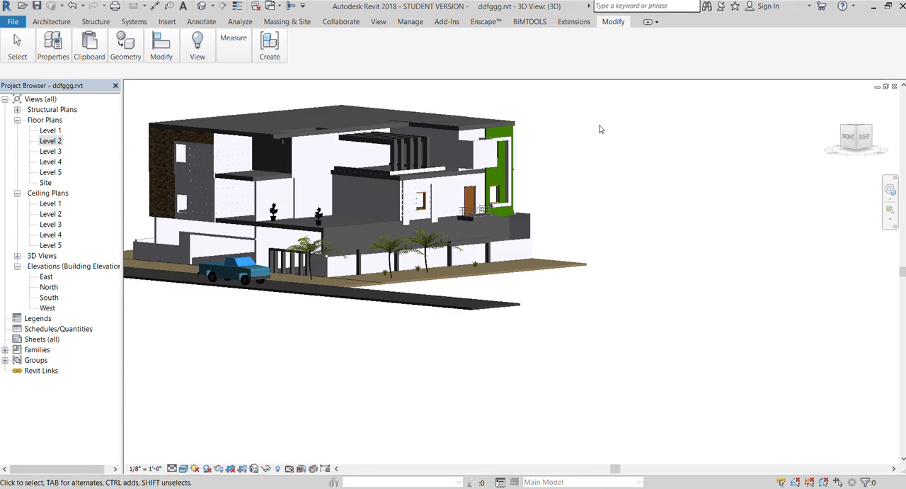
- Inspect the recoloured facade, including a raised corner view, and look closely at the terrace and front gate
{"action": "scroll", "coordinate": [198, 167], "scroll_direction": "up", "scroll_amount": 5}
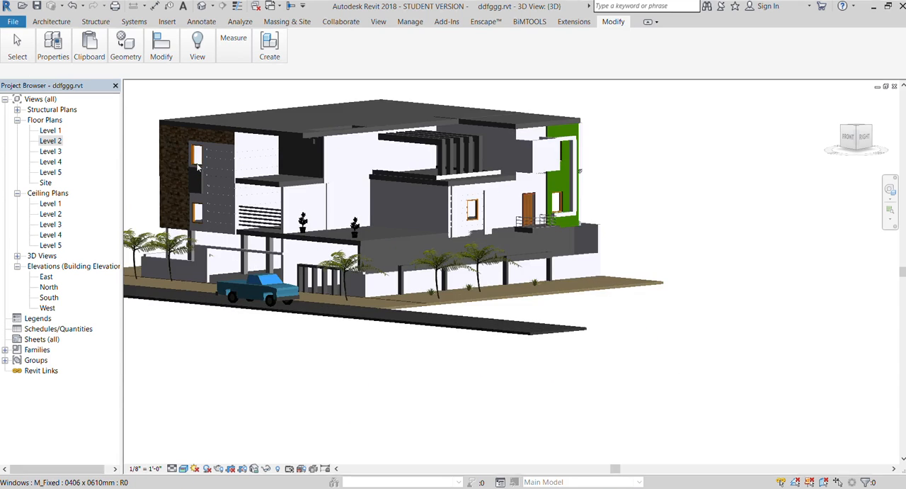
{"action": "scroll", "coordinate": [330, 128], "scroll_direction": "down", "scroll_amount": 1}
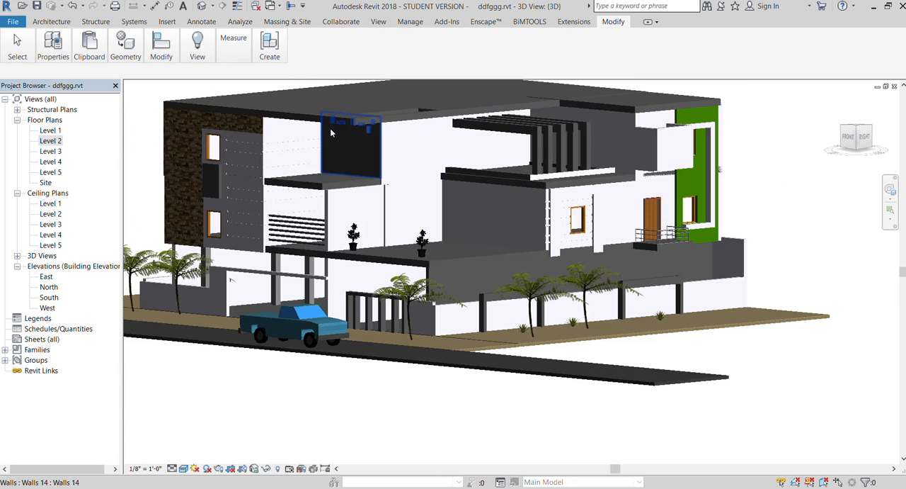
{"action": "scroll", "coordinate": [351, 135], "scroll_direction": "down", "scroll_amount": 1}
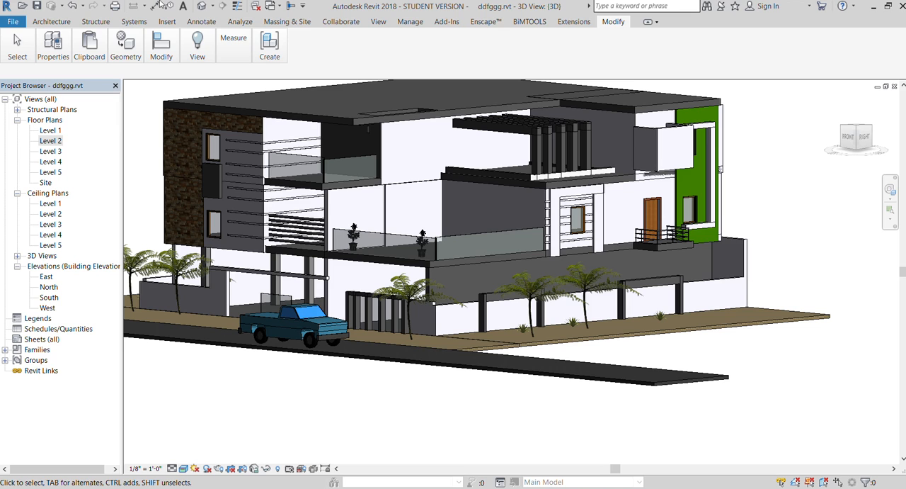
{"action": "left_click_drag", "start_coordinate": [865, 146], "coordinate": [866, 190]}
{"action": "scroll", "coordinate": [454, 224], "scroll_direction": "down", "scroll_amount": 3}
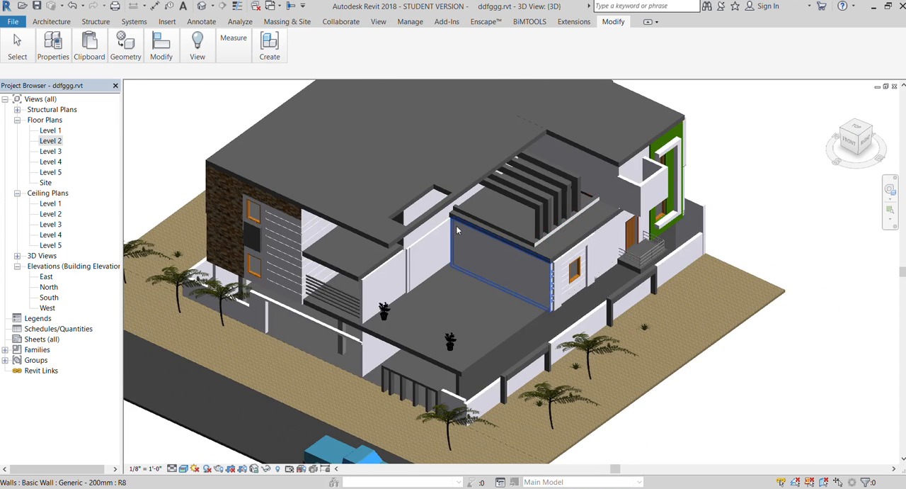
{"action": "scroll", "coordinate": [436, 334], "scroll_direction": "up", "scroll_amount": 5}
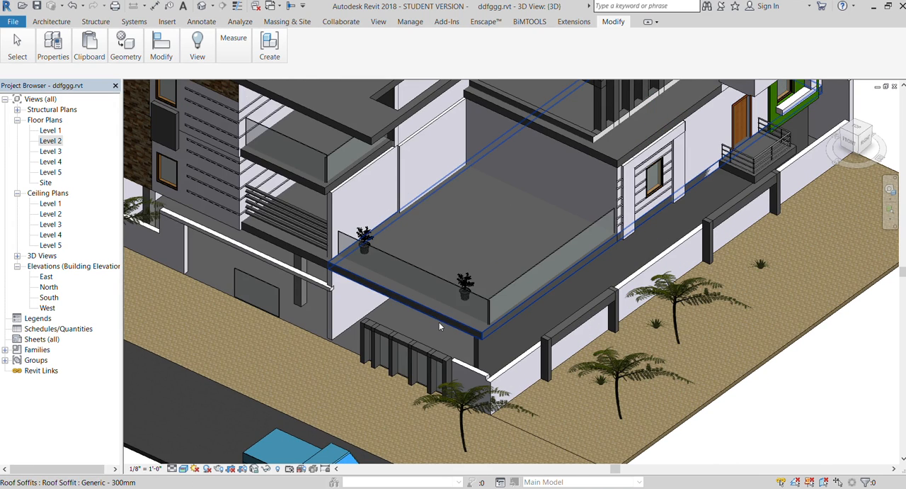
- Apply a wood floor material to the roof soffit that forms the open terrace with the glass railing and potted plants
{"action": "left_click", "coordinate": [439, 327]}
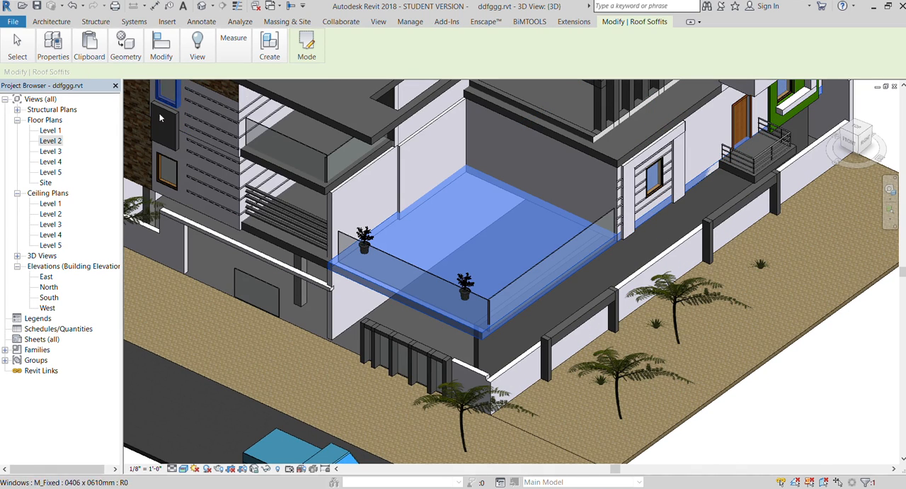
{"action": "left_click", "coordinate": [53, 44]}
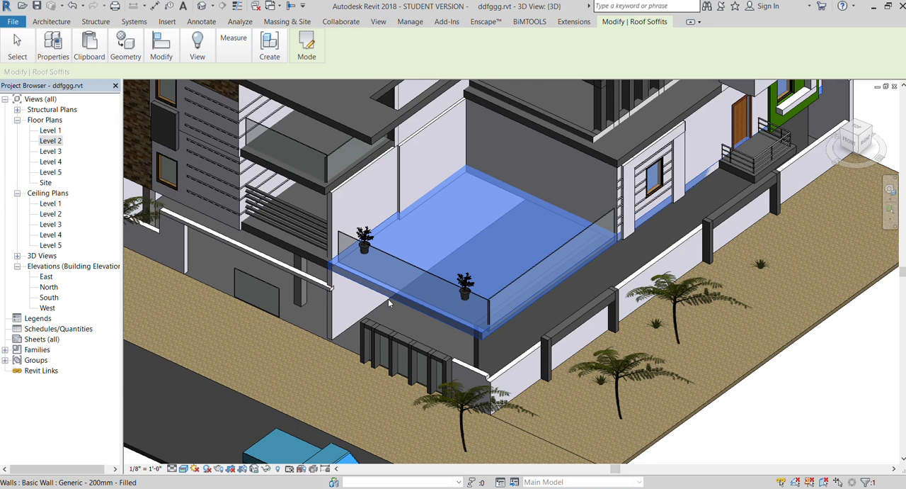
{"action": "middle_click_drag", "start_coordinate": [388, 298], "coordinate": [638, 362], "text": "shift"}
{"action": "key", "text": "Escape"}
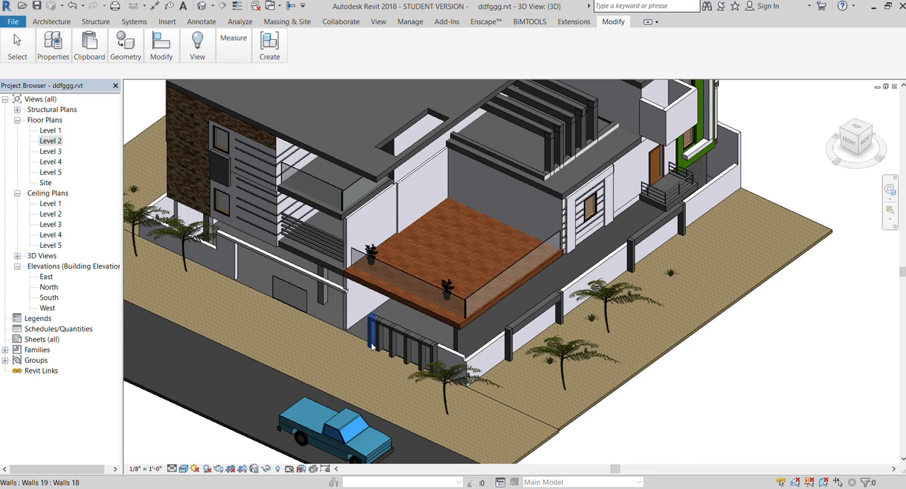
- Inspect the wooden terrace and the surrounding exterior from corner views, and turn to the back of the house
{"action": "scroll", "coordinate": [347, 340], "scroll_direction": "up", "scroll_amount": 3}
{"action": "scroll", "coordinate": [356, 332], "scroll_direction": "down", "scroll_amount": 2}
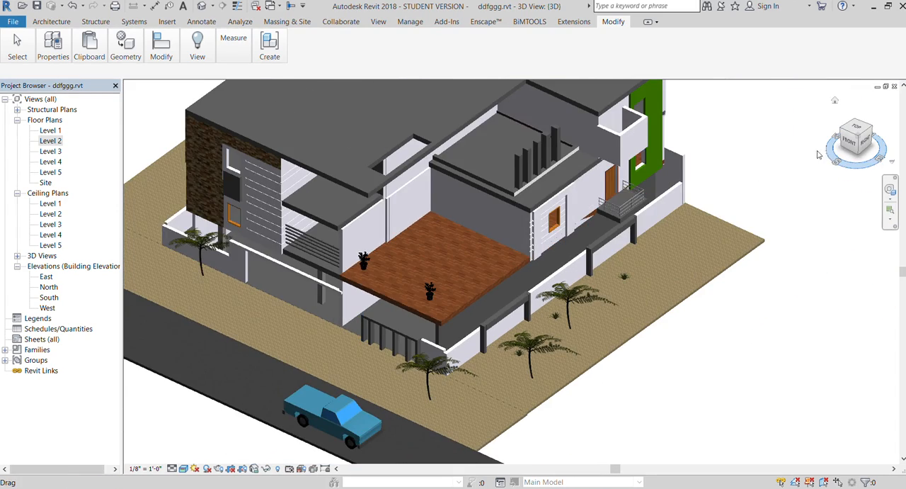
{"action": "mouse_move", "coordinate": [853, 122]}
{"action": "left_mouse_down"}
{"action": "mouse_move", "coordinate": [854, 100]}
{"action": "mouse_move", "coordinate": [866, 133]}
{"action": "mouse_move", "coordinate": [848, 151]}
{"action": "left_mouse_up"}
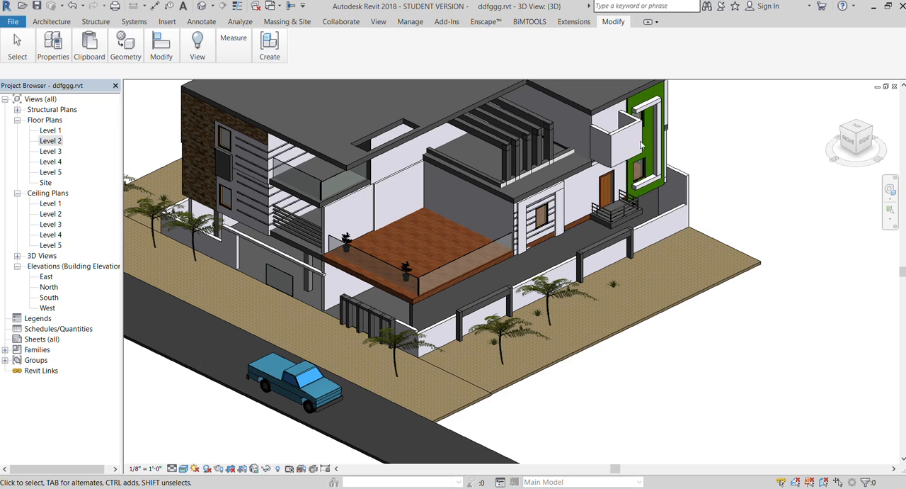
{"action": "middle_click_drag", "start_coordinate": [646, 177], "coordinate": [674, 174], "text": "shift"}
{"action": "left_click_drag", "start_coordinate": [855, 139], "coordinate": [813, 123]}
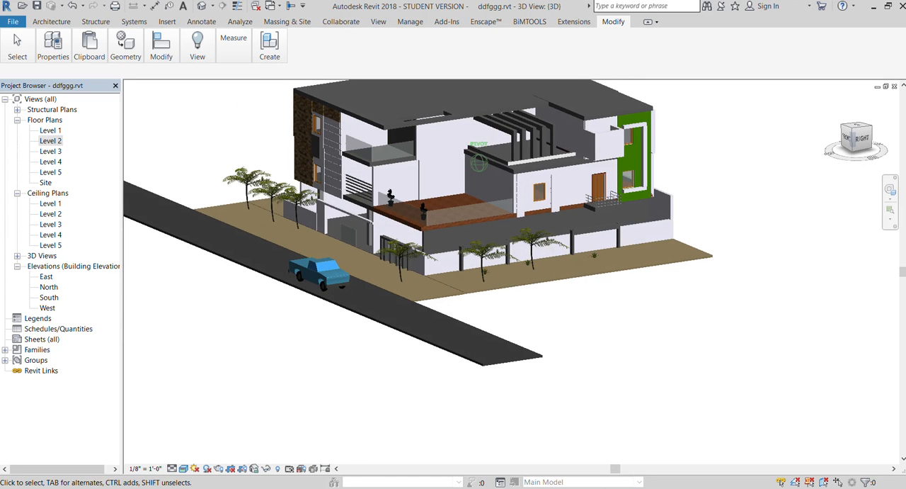
{"action": "left_click", "coordinate": [859, 143]}
{"action": "left_click_drag", "start_coordinate": [858, 143], "coordinate": [816, 145]}
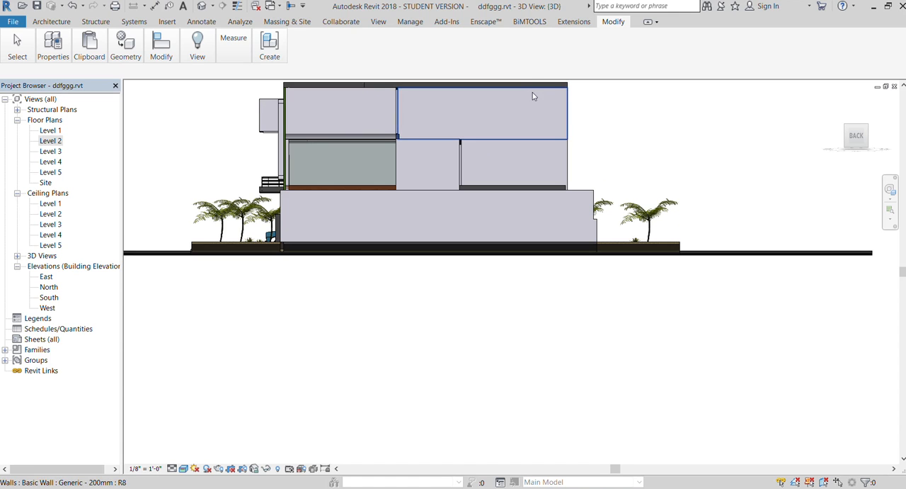
- Create a leaf-pattern image decal and place it at 1' 0" by 2' 0" on the upper-storey back wall
{"action": "scroll", "coordinate": [531, 92], "scroll_direction": "up", "scroll_amount": 5}
{"action": "scroll", "coordinate": [542, 291], "scroll_direction": "down", "scroll_amount": 1}
{"action": "scroll", "coordinate": [531, 213], "scroll_direction": "up", "scroll_amount": 1}
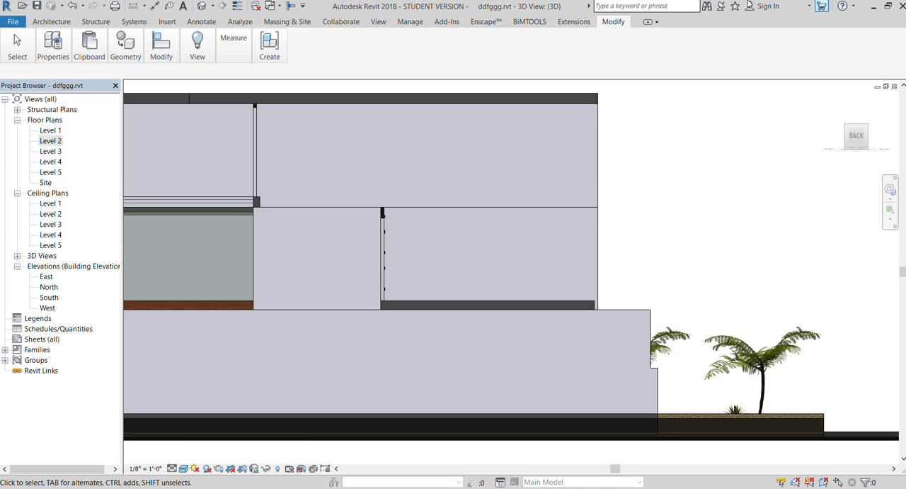
{"action": "left_click", "coordinate": [167, 21]}
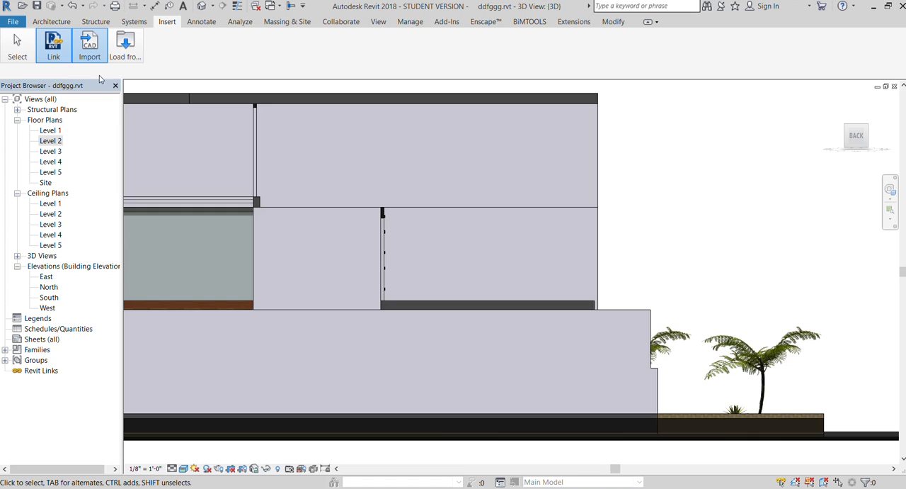
{"action": "left_click", "coordinate": [54, 50]}
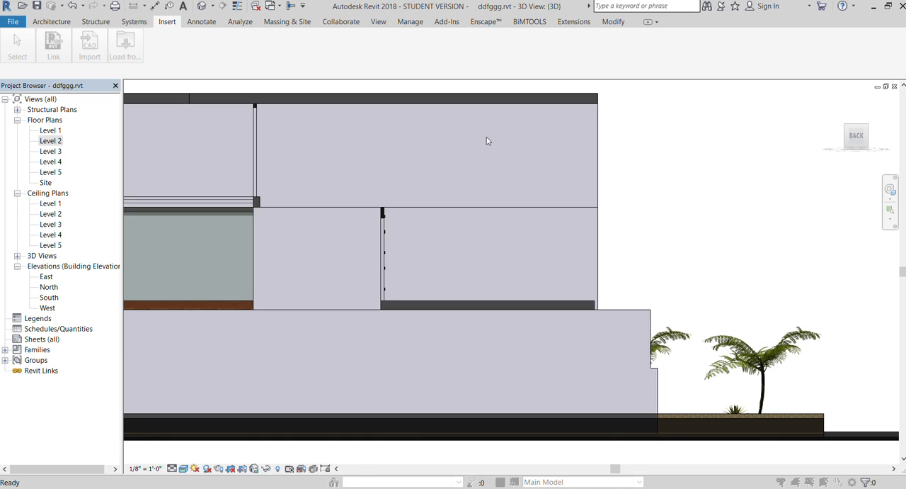
{"action": "left_click", "coordinate": [532, 394]}
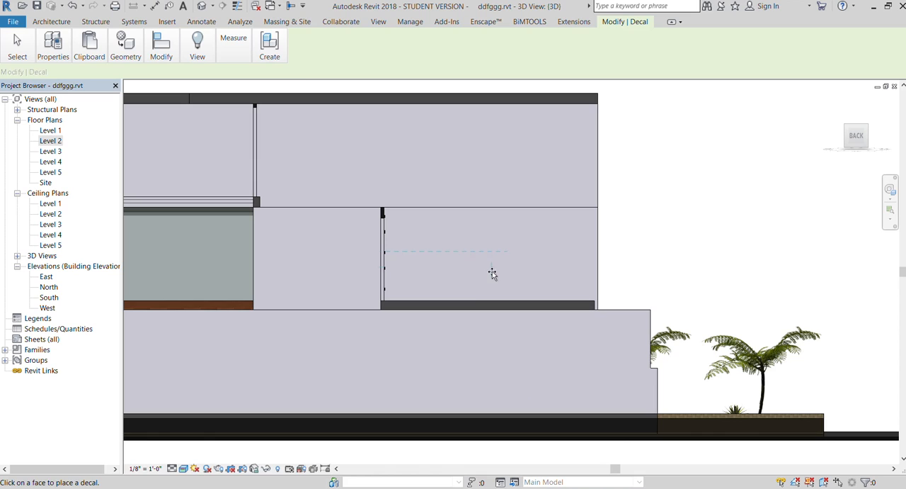
{"action": "left_click", "coordinate": [510, 175]}
{"action": "scroll", "coordinate": [526, 176], "scroll_direction": "up", "scroll_amount": 6}
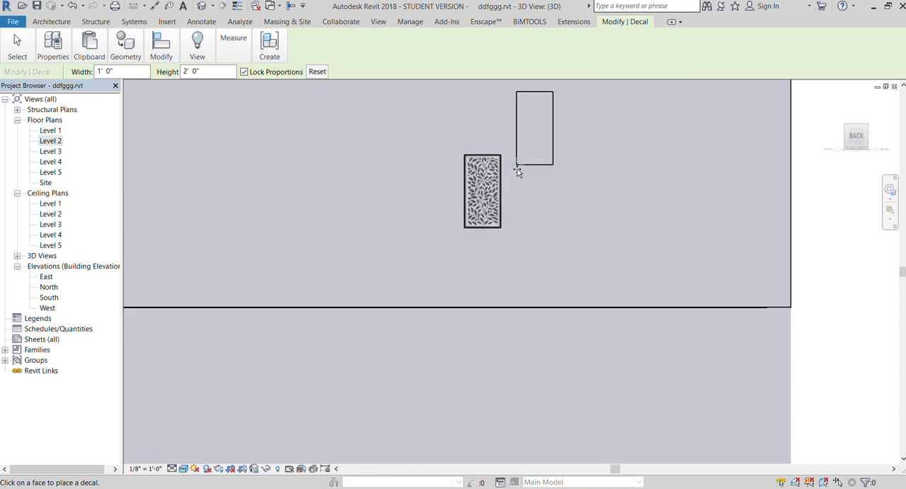
{"action": "scroll", "coordinate": [451, 197], "scroll_direction": "down", "scroll_amount": 2}
{"action": "scroll", "coordinate": [451, 197], "scroll_direction": "down", "scroll_amount": 4}
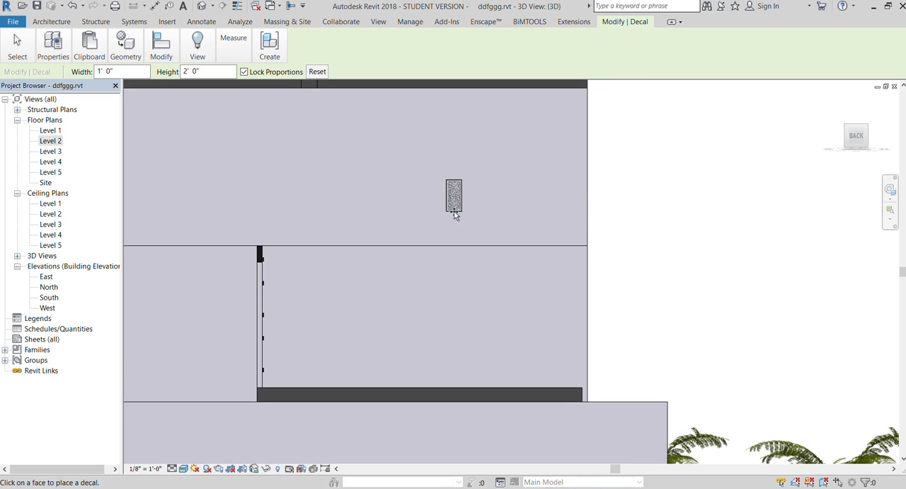
- Enlarge the leaf-pattern decal proportionally and shift it towards the outer end of the upper back wall
{"action": "left_click", "coordinate": [268, 74]}
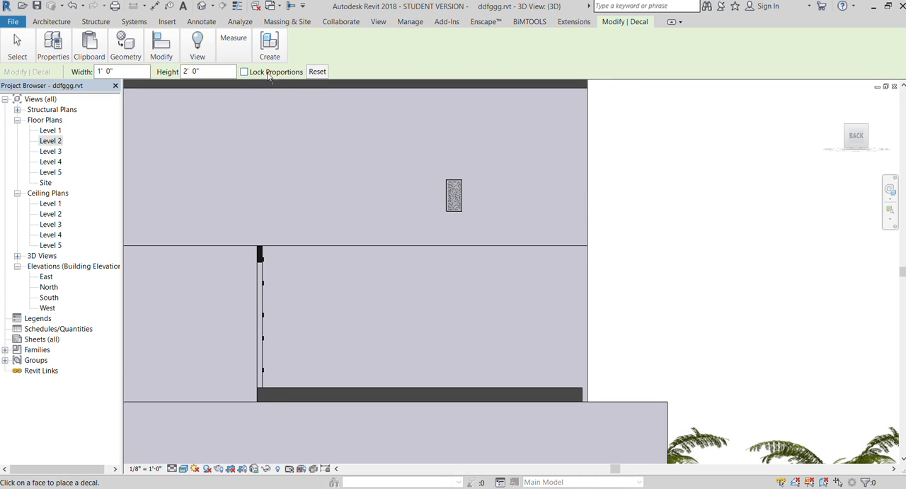
{"action": "left_click", "coordinate": [463, 193]}
{"action": "key", "text": "Escape"}
{"action": "left_click", "coordinate": [461, 191]}
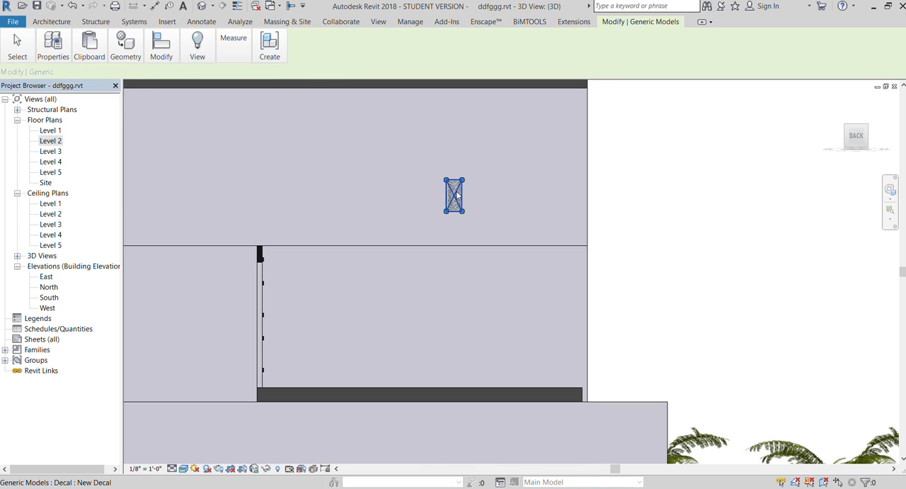
{"action": "left_click_drag", "start_coordinate": [462, 180], "coordinate": [464, 107]}
{"action": "left_click_drag", "start_coordinate": [475, 150], "coordinate": [538, 150]}
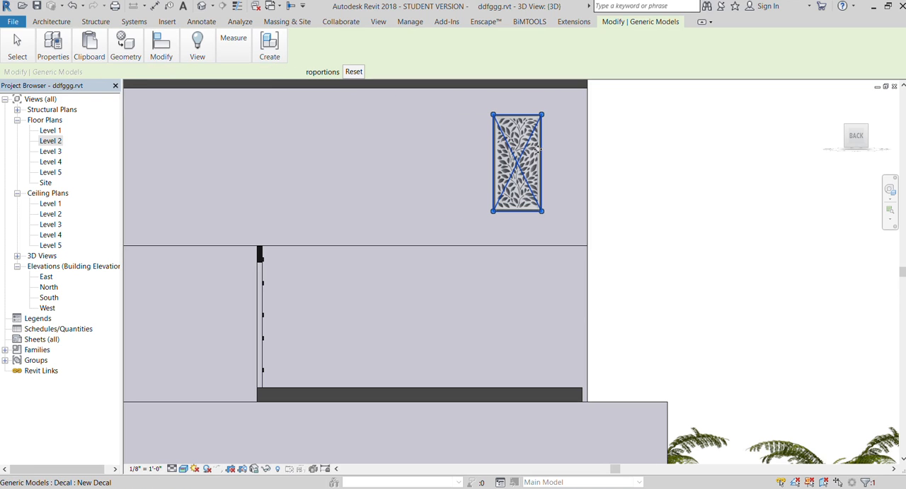
{"action": "left_click_drag", "start_coordinate": [542, 211], "coordinate": [576, 236]}
{"action": "left_click", "coordinate": [621, 150]}
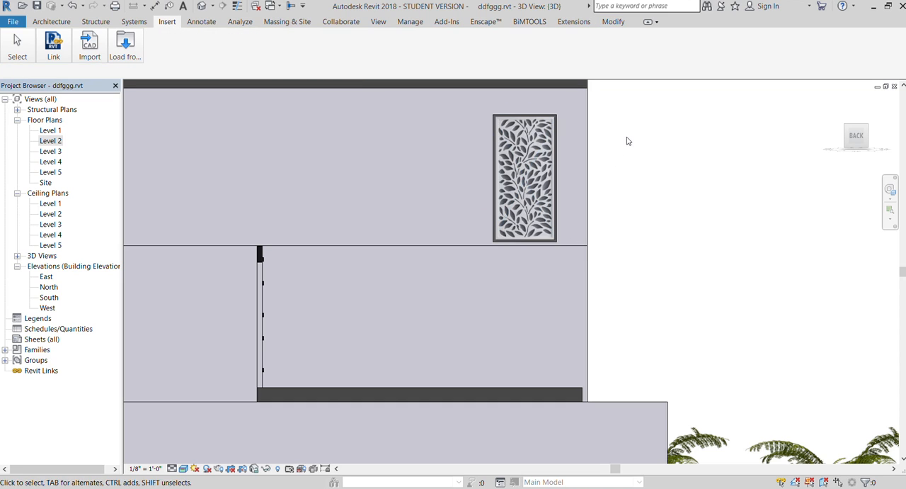
- Unlock the leaf decal's proportions and stretch it to about 5' 10" wide and 9' 5" high
{"action": "left_click", "coordinate": [509, 144]}
{"action": "left_click", "coordinate": [308, 74]}
{"action": "left_click_drag", "start_coordinate": [494, 177], "coordinate": [454, 178]}
{"action": "left_click_drag", "start_coordinate": [517, 118], "coordinate": [544, 97]}
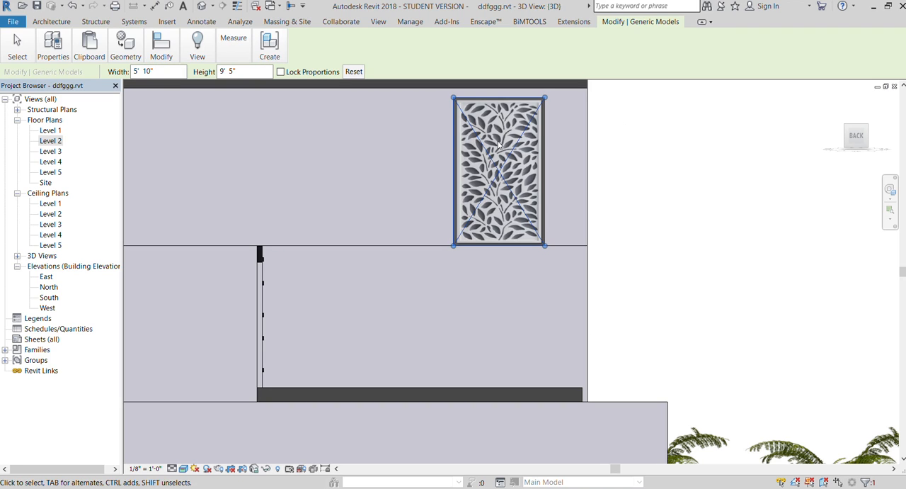
- Shift the leaf decal sideways so it sits flush with the outer end of the upper back wall
{"action": "key", "text": "Right"}
{"action": "key", "text": "Right"}
{"action": "key", "text": "Right"}
{"action": "key", "text": "Right"}
{"action": "key", "text": "Right"}
{"action": "key", "text": "Right"}
{"action": "key", "text": "Right"}
{"action": "key", "text": "Right"}
{"action": "key", "text": "Right"}
{"action": "key", "text": "Right"}
{"action": "key", "text": "Escape"}
{"action": "scroll", "coordinate": [672, 140], "scroll_direction": "down", "scroll_amount": 2}
{"action": "scroll", "coordinate": [702, 140], "scroll_direction": "down", "scroll_amount": 1}
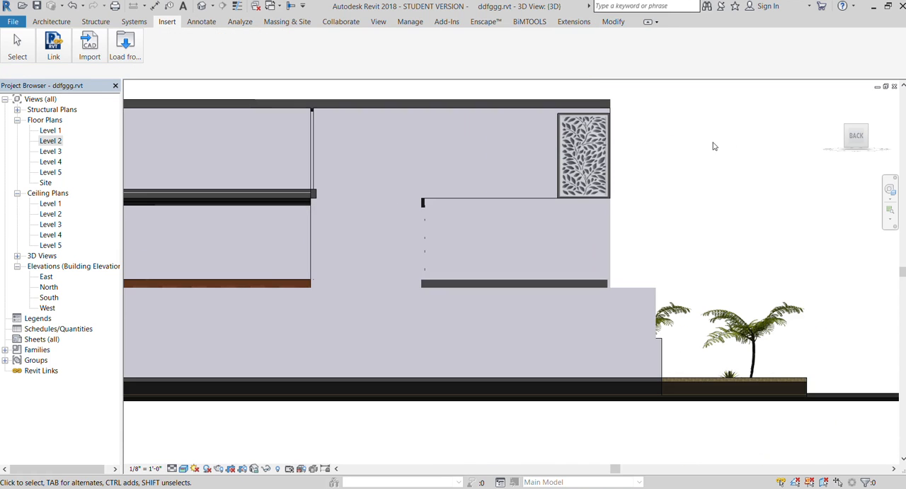
{"action": "mouse_move", "coordinate": [863, 136]}
{"action": "left_mouse_down"}
{"action": "mouse_move", "coordinate": [803, 138]}
{"action": "mouse_move", "coordinate": [893, 137]}
{"action": "mouse_move", "coordinate": [896, 161]}
{"action": "left_mouse_up"}
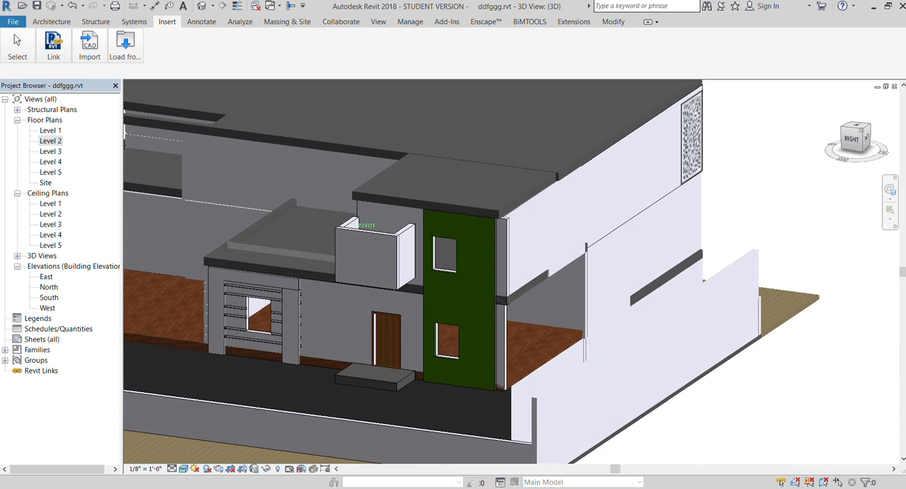
{"action": "scroll", "coordinate": [737, 136], "scroll_direction": "down", "scroll_amount": 2}
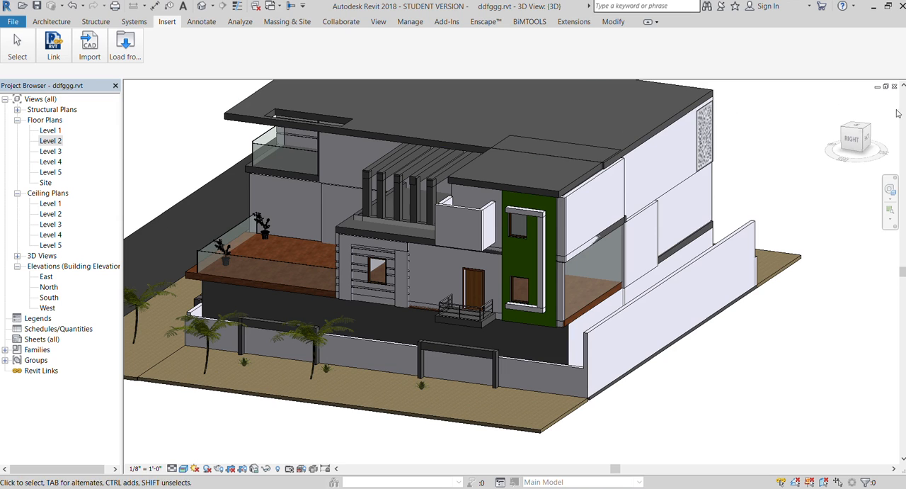
{"action": "left_click", "coordinate": [864, 145]}
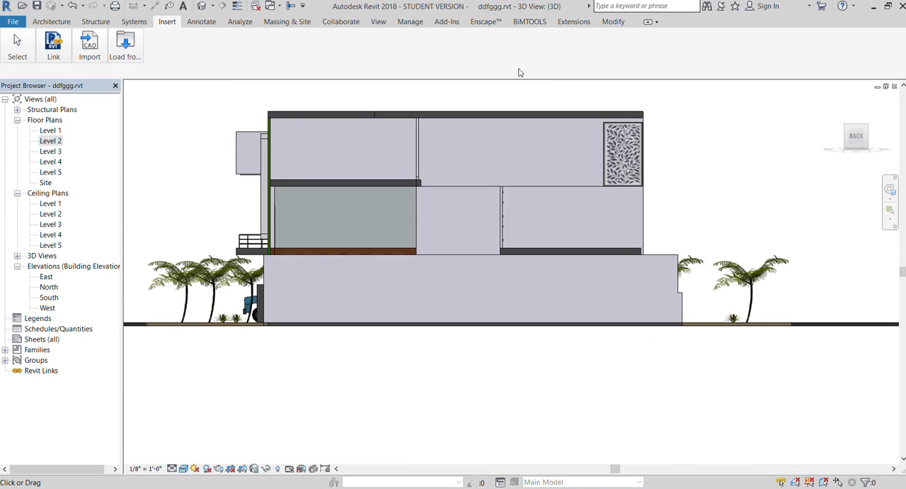
{"action": "left_click", "coordinate": [53, 46]}
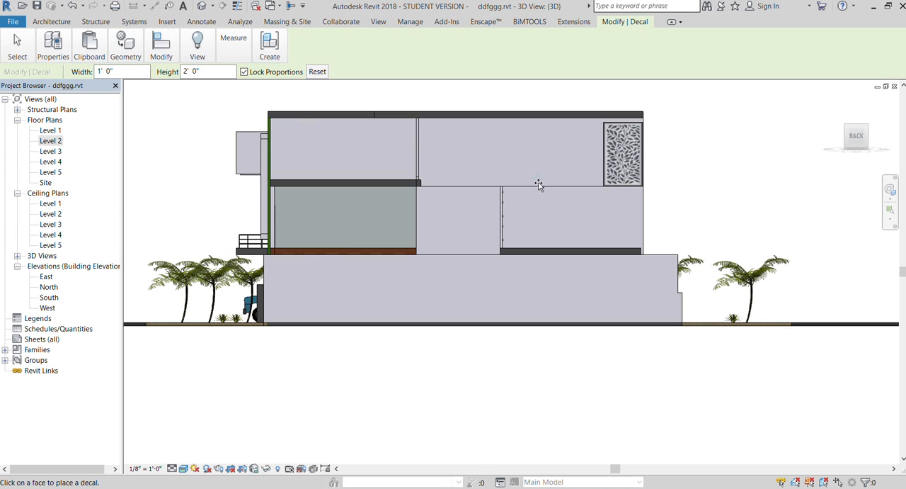
{"action": "scroll", "coordinate": [595, 172], "scroll_direction": "up", "scroll_amount": 2}
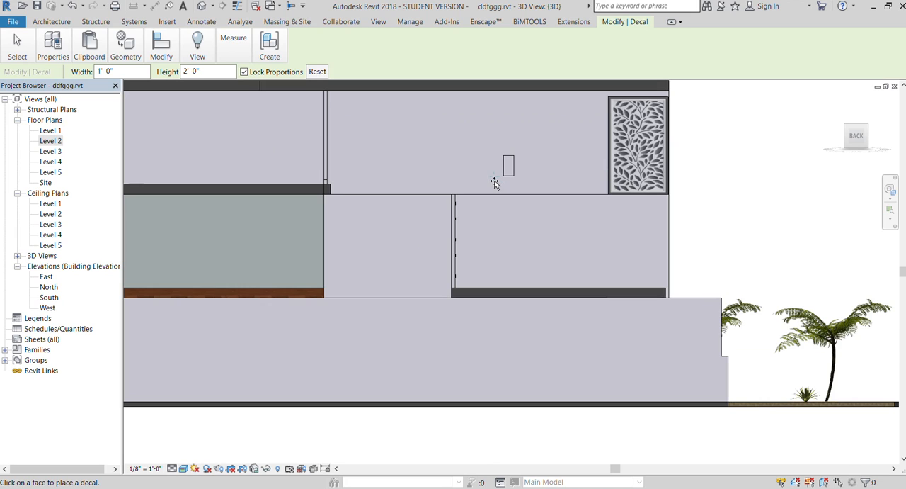
{"action": "key", "text": "Escape"}
{"action": "left_click", "coordinate": [609, 166]}
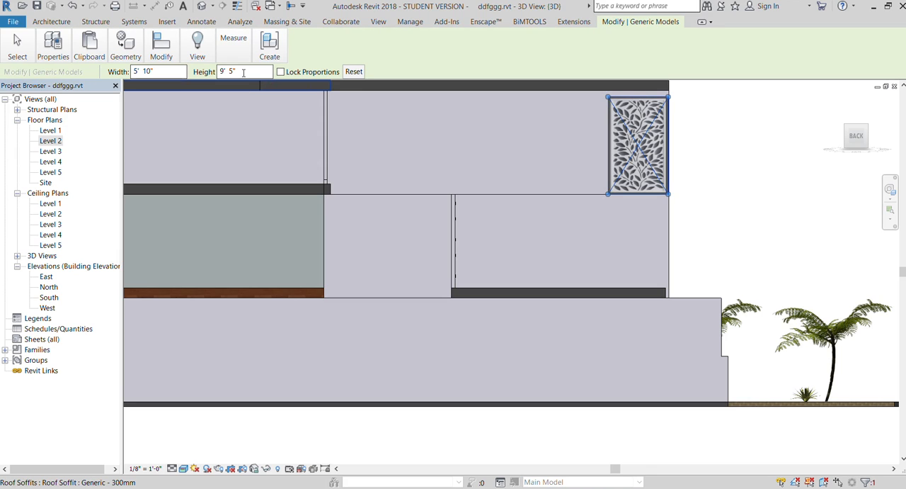
{"action": "left_click", "coordinate": [310, 72]}
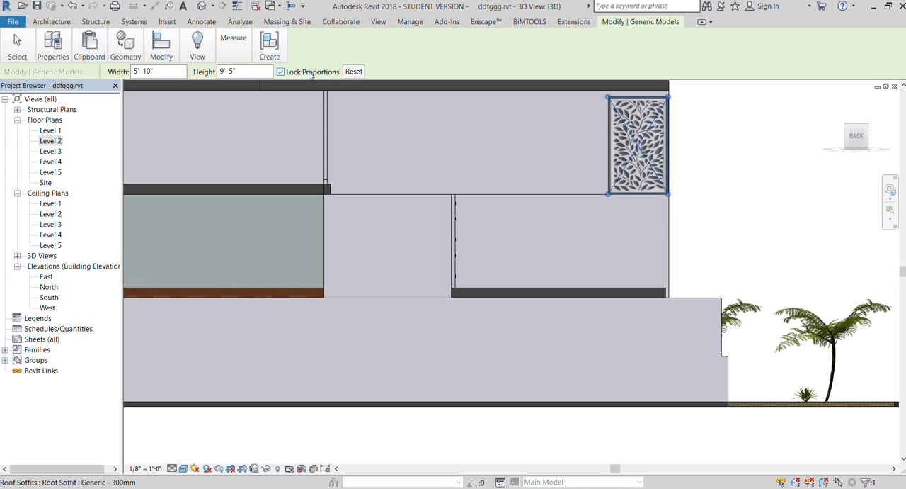
{"action": "left_click", "coordinate": [309, 72]}
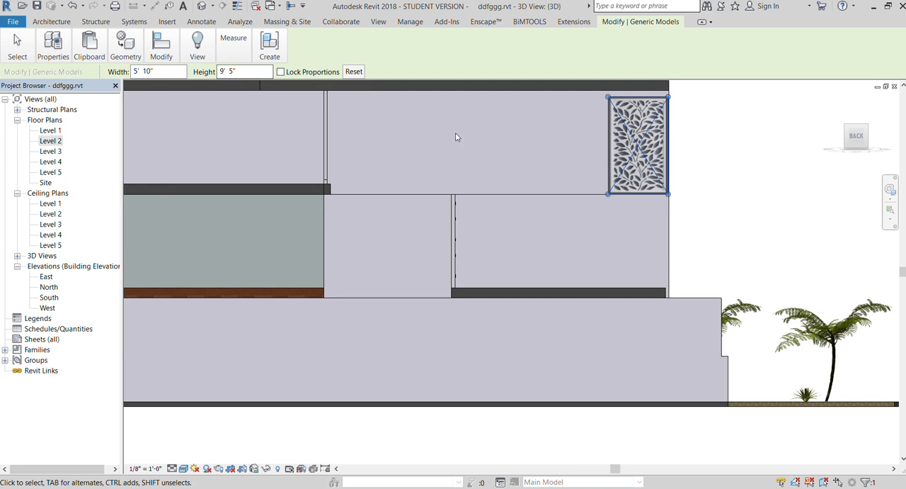
- Examine the finished house, including the decal on the back wall, the front corner and the street-level facade
{"action": "scroll", "coordinate": [493, 139], "scroll_direction": "down", "scroll_amount": 5}
{"action": "left_click", "coordinate": [683, 143]}
{"action": "scroll", "coordinate": [572, 124], "scroll_direction": "up", "scroll_amount": 8}
{"action": "scroll", "coordinate": [567, 123], "scroll_direction": "down", "scroll_amount": 5}
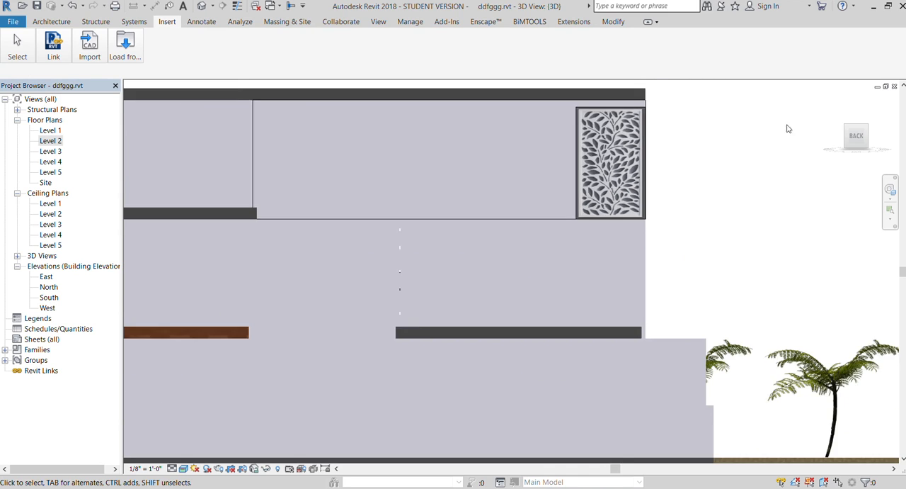
{"action": "left_click_drag", "start_coordinate": [868, 134], "coordinate": [496, 192]}
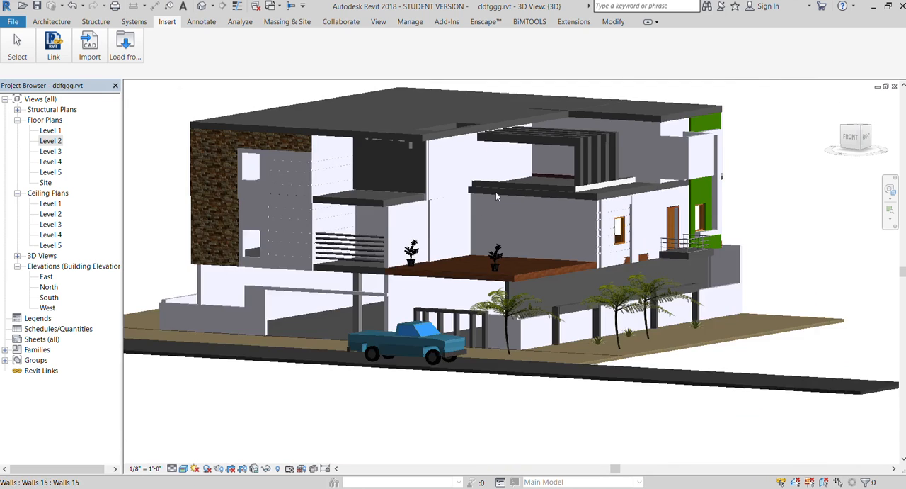
{"action": "scroll", "coordinate": [496, 196], "scroll_direction": "down", "scroll_amount": 3}
{"action": "scroll", "coordinate": [626, 150], "scroll_direction": "up", "scroll_amount": 2}
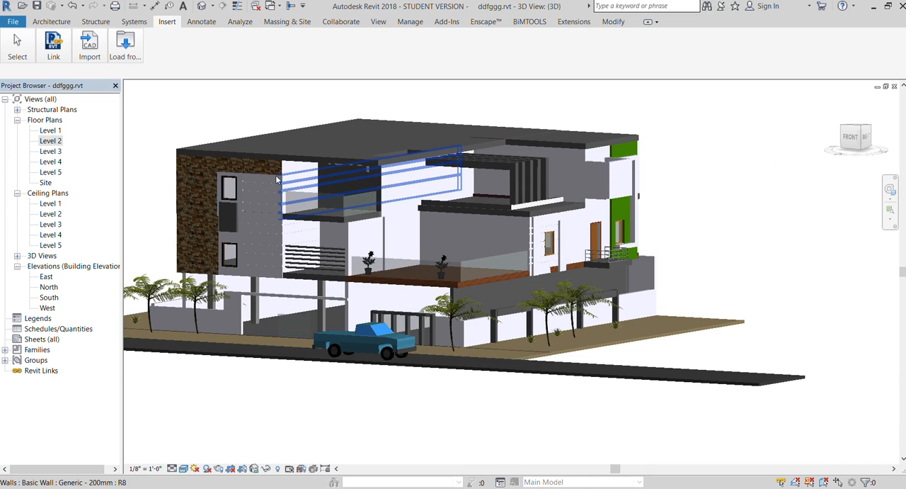
{"action": "scroll", "coordinate": [276, 176], "scroll_direction": "up", "scroll_amount": 1}
{"action": "scroll", "coordinate": [531, 133], "scroll_direction": "down", "scroll_amount": 1}
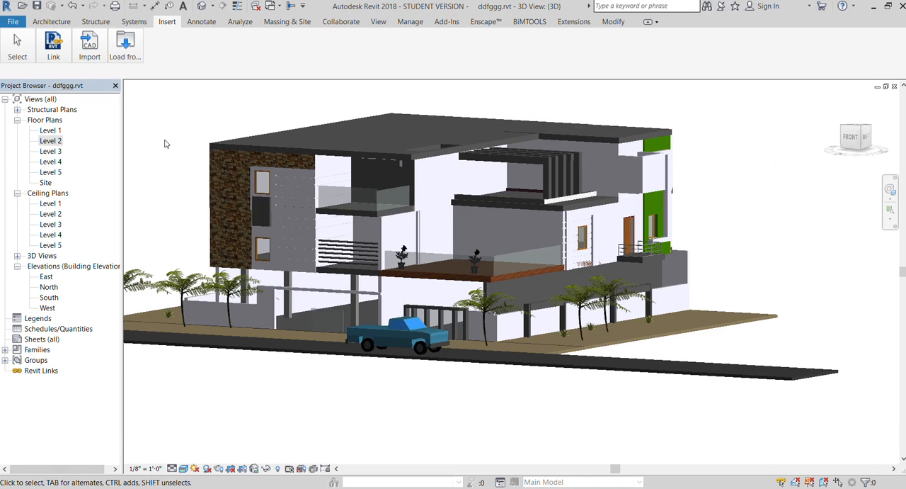
{"action": "scroll", "coordinate": [164, 144], "scroll_direction": "up", "scroll_amount": 1}
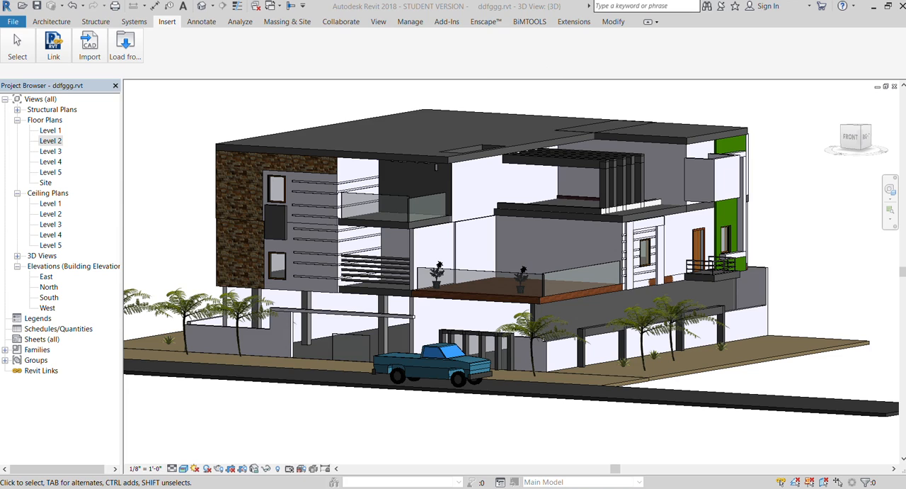
{"action": "left_click", "coordinate": [622, 8]}
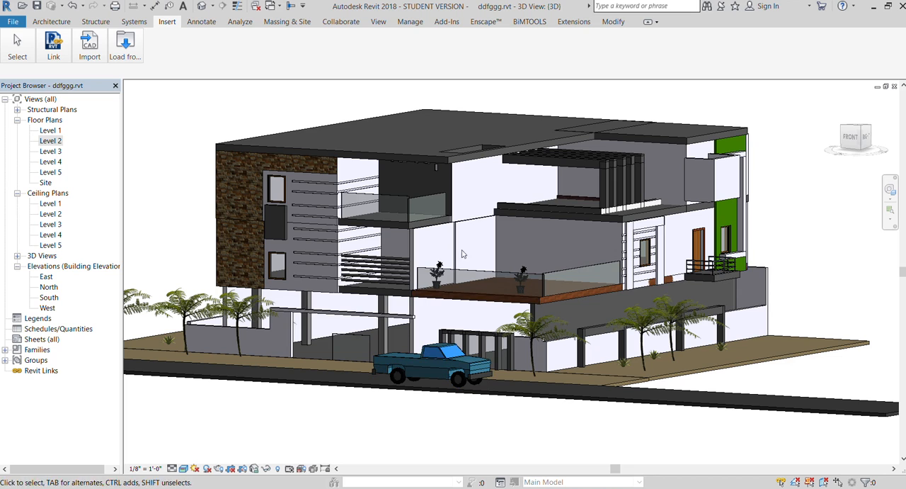
{"action": "mouse_move", "coordinate": [838, 134]}
{"action": "middle_mouse_down", "text": "shift"}
{"action": "mouse_move", "coordinate": [830, 125]}
{"action": "mouse_move", "coordinate": [757, 206]}
{"action": "middle_mouse_up", "text": "shift"}
{"action": "left_click_drag", "start_coordinate": [757, 206], "coordinate": [758, 205]}
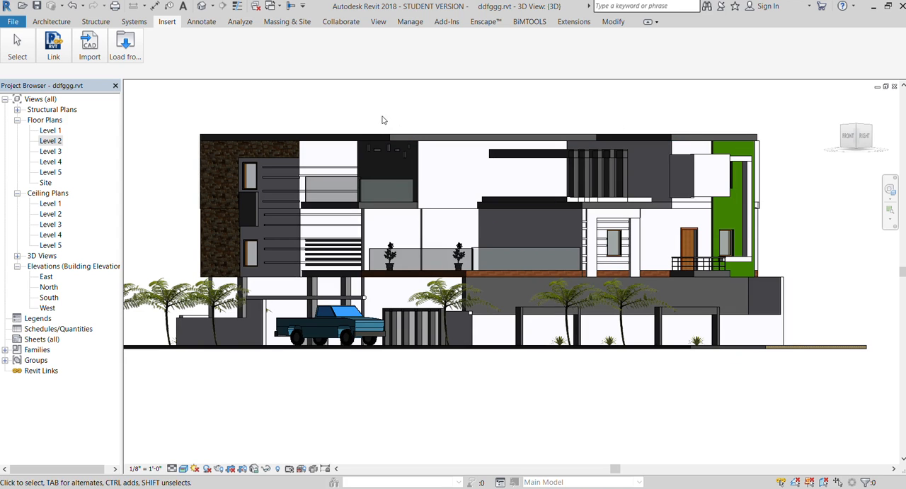
{"action": "scroll", "coordinate": [367, 119], "scroll_direction": "up", "scroll_amount": 2}
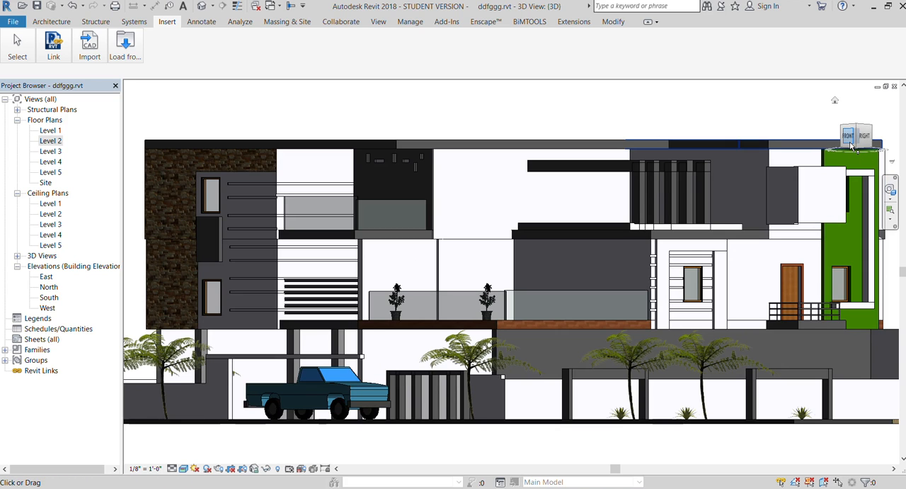
{"action": "mouse_move", "coordinate": [852, 146]}
{"action": "left_mouse_down"}
{"action": "mouse_move", "coordinate": [862, 134]}
{"action": "mouse_move", "coordinate": [864, 159]}
{"action": "mouse_move", "coordinate": [863, 135]}
{"action": "left_mouse_up"}
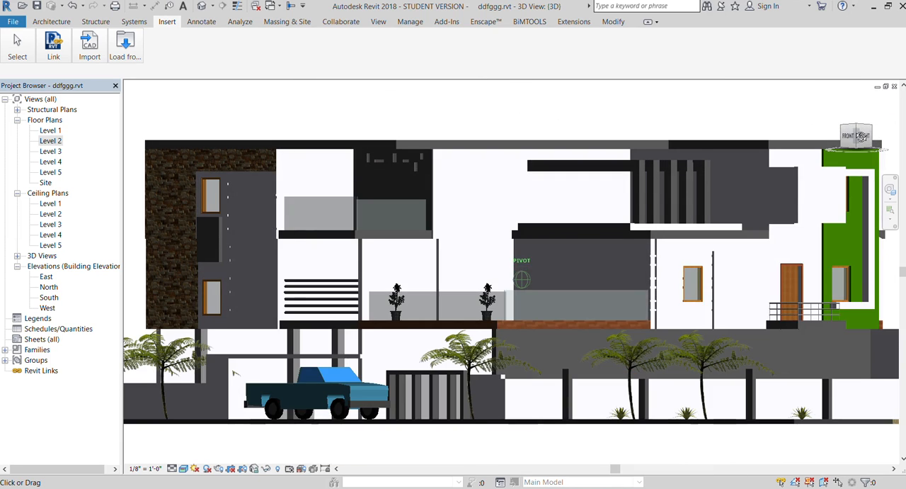
- Examine the front corner of the house, especially the roof overhang and slotted wall around the upper balcony
{"action": "scroll", "coordinate": [309, 157], "scroll_direction": "up", "scroll_amount": 5}
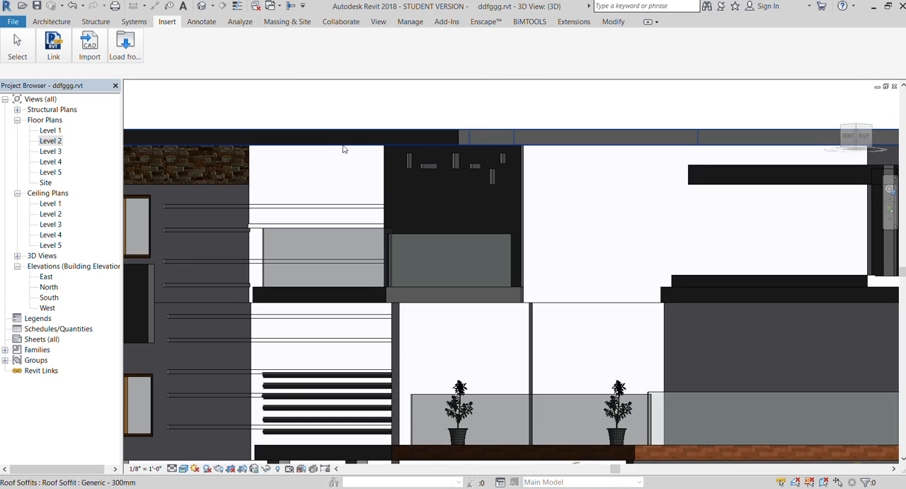
{"action": "scroll", "coordinate": [344, 148], "scroll_direction": "down", "scroll_amount": 1}
{"action": "left_click_drag", "start_coordinate": [850, 135], "coordinate": [839, 124]}
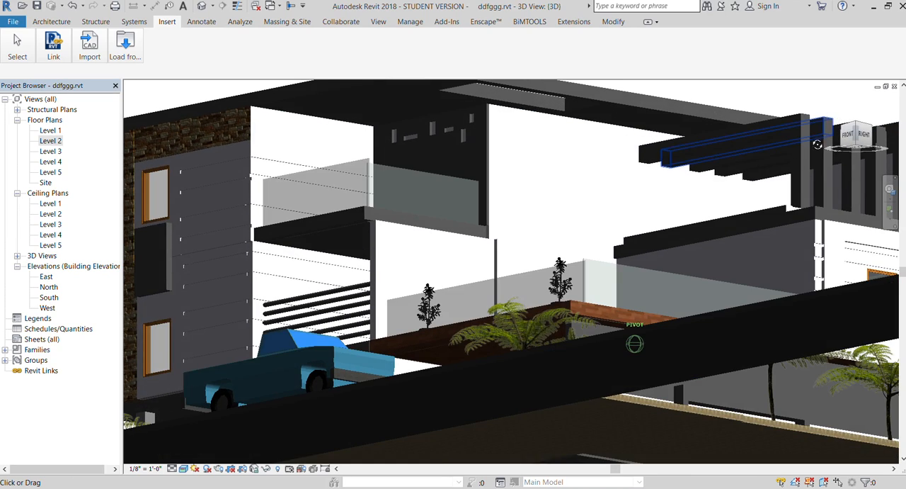
{"action": "scroll", "coordinate": [705, 258], "scroll_direction": "down", "scroll_amount": 2}
{"action": "scroll", "coordinate": [516, 147], "scroll_direction": "up", "scroll_amount": 4}
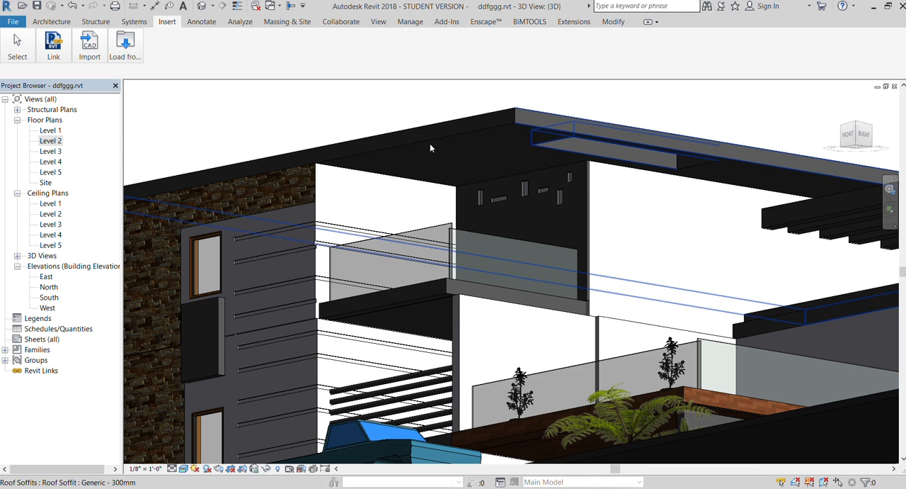
{"action": "scroll", "coordinate": [430, 143], "scroll_direction": "down", "scroll_amount": 1}
{"action": "left_click_drag", "start_coordinate": [850, 136], "coordinate": [844, 107]}
{"action": "scroll", "coordinate": [346, 322], "scroll_direction": "down", "scroll_amount": 5}
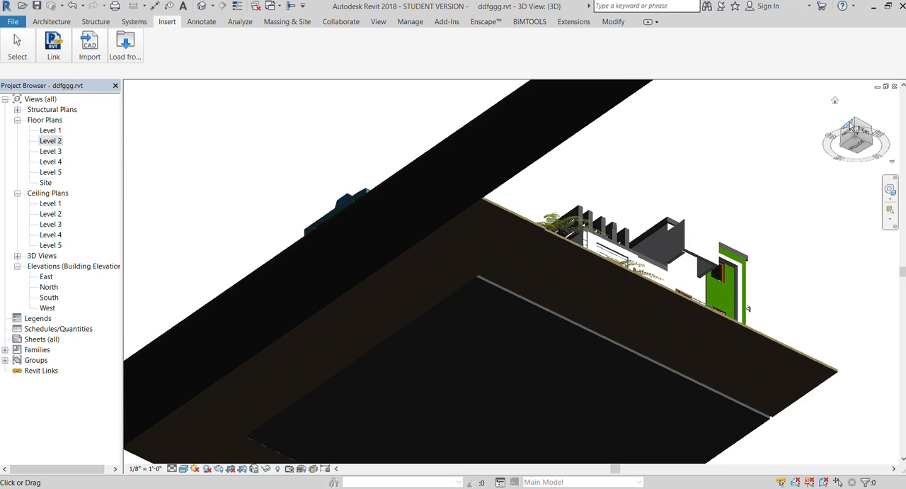
{"action": "left_click_drag", "start_coordinate": [855, 144], "coordinate": [857, 166]}
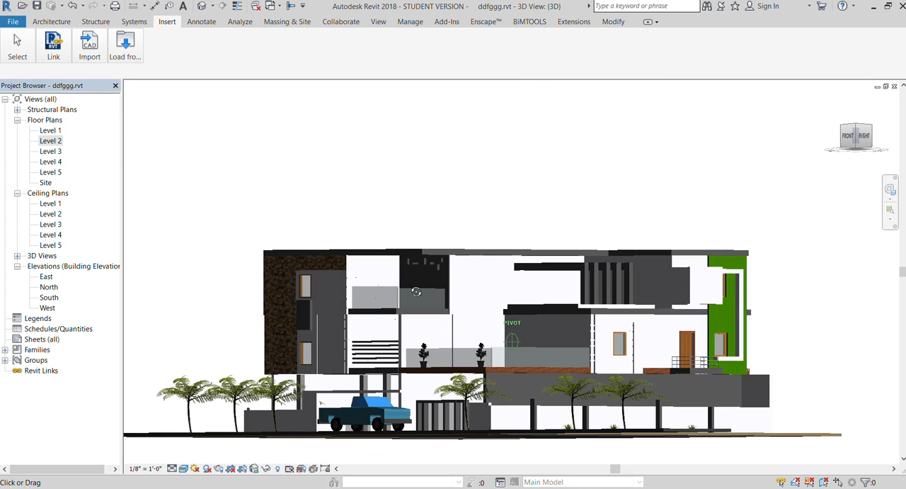
{"action": "scroll", "coordinate": [390, 269], "scroll_direction": "up", "scroll_amount": 5}
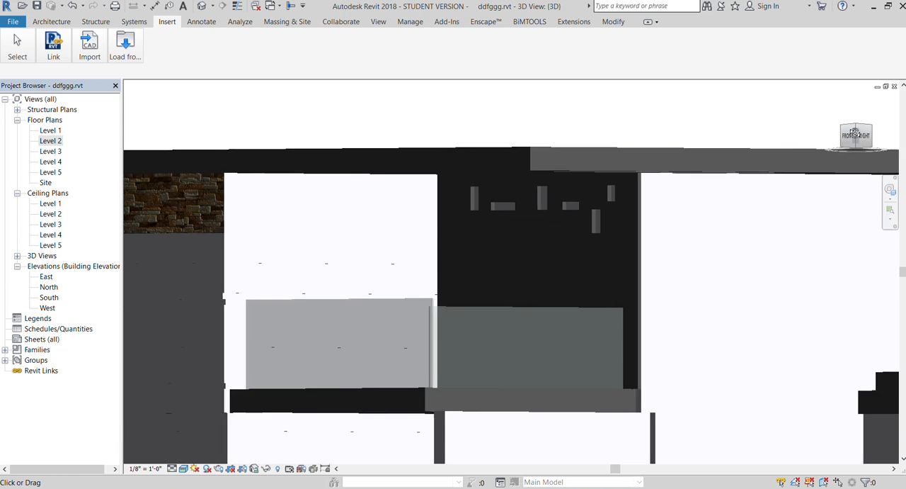
{"action": "left_click_drag", "start_coordinate": [855, 135], "coordinate": [852, 126]}
{"action": "scroll", "coordinate": [527, 273], "scroll_direction": "down", "scroll_amount": 3}
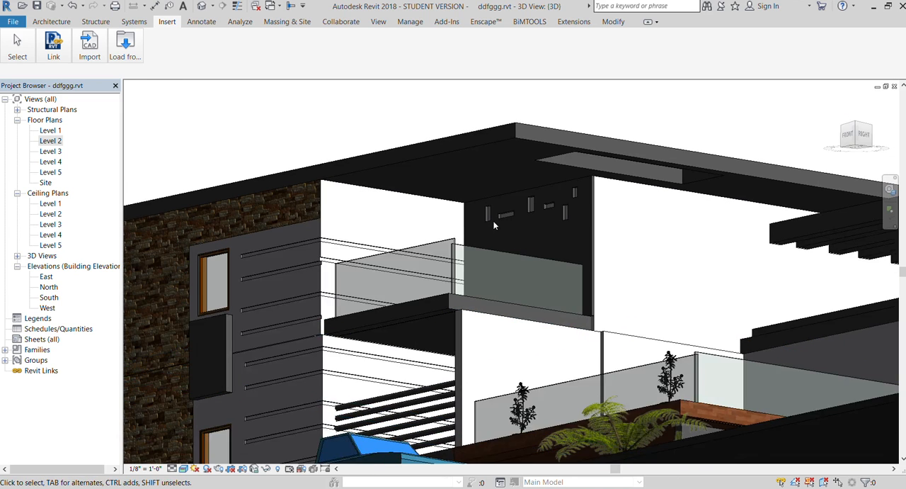
{"action": "scroll", "coordinate": [494, 224], "scroll_direction": "up", "scroll_amount": 1}
{"action": "left_click_drag", "start_coordinate": [852, 134], "coordinate": [865, 130]}
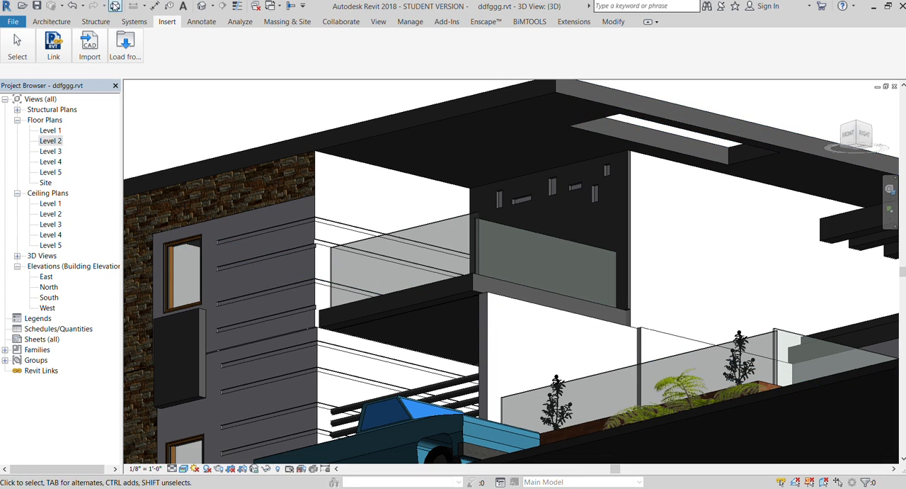
- Create a sketched rectangular ceiling along the roof overhang's underside, from the stone-clad wall's corner to the end of the slotted wall
{"action": "left_click", "coordinate": [70, 23]}
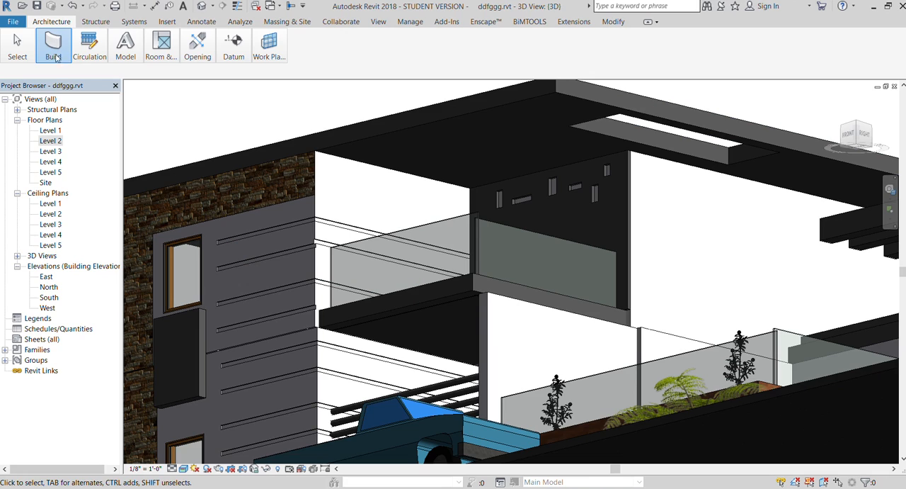
{"action": "left_click", "coordinate": [178, 93]}
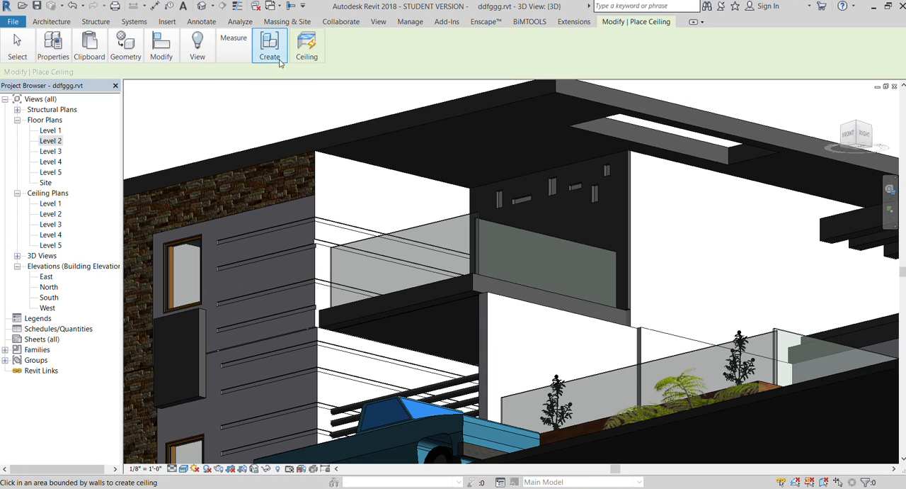
{"action": "left_click", "coordinate": [332, 90]}
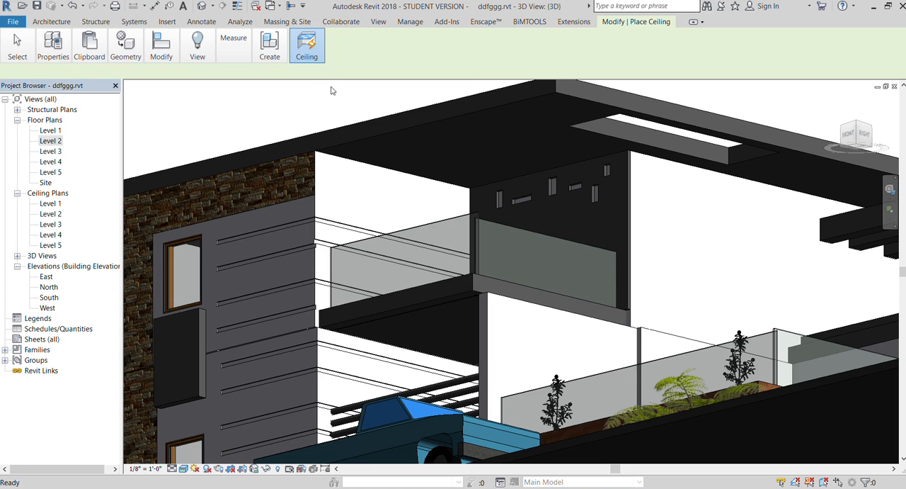
{"action": "left_click", "coordinate": [322, 155]}
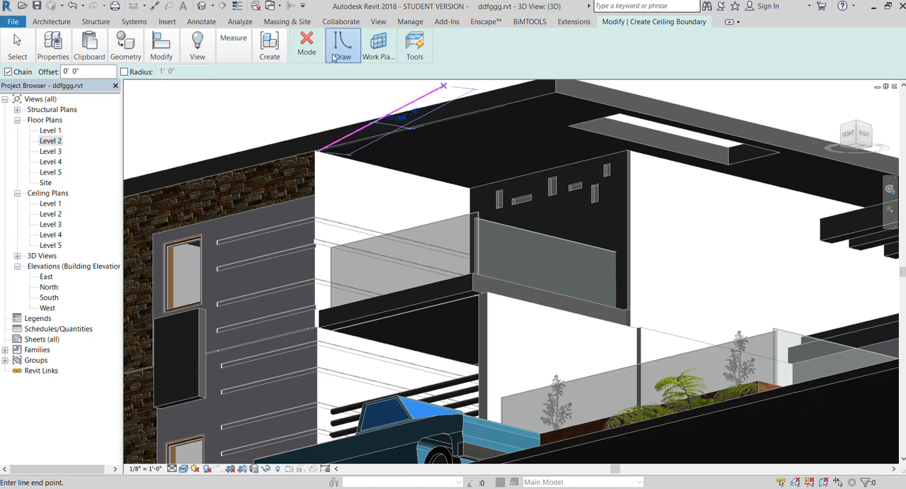
{"action": "left_click", "coordinate": [407, 75]}
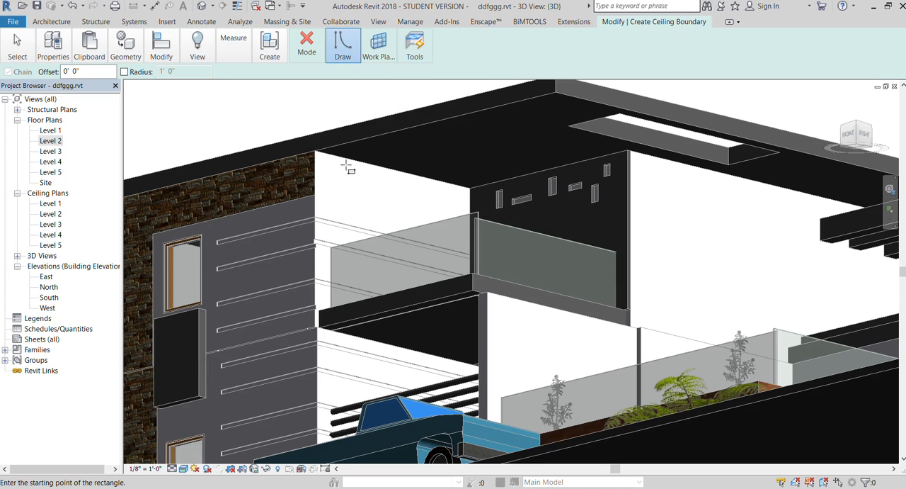
{"action": "left_click", "coordinate": [319, 153]}
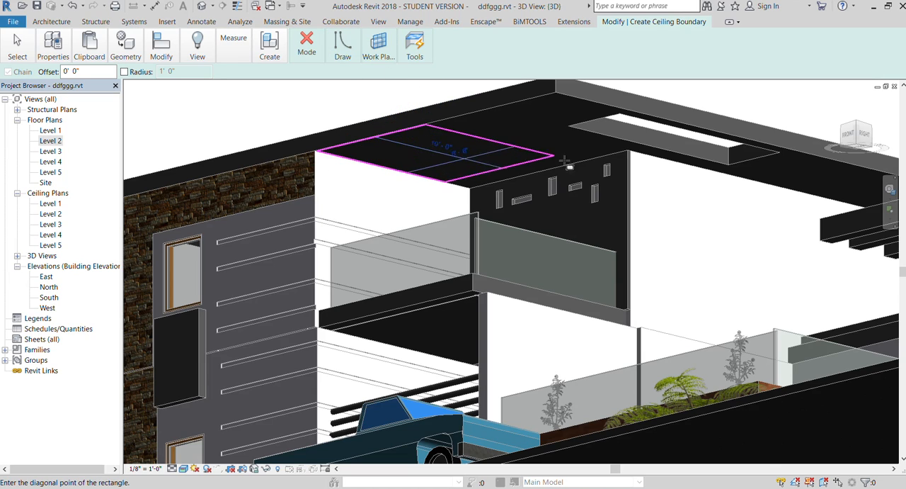
{"action": "left_click", "coordinate": [636, 145]}
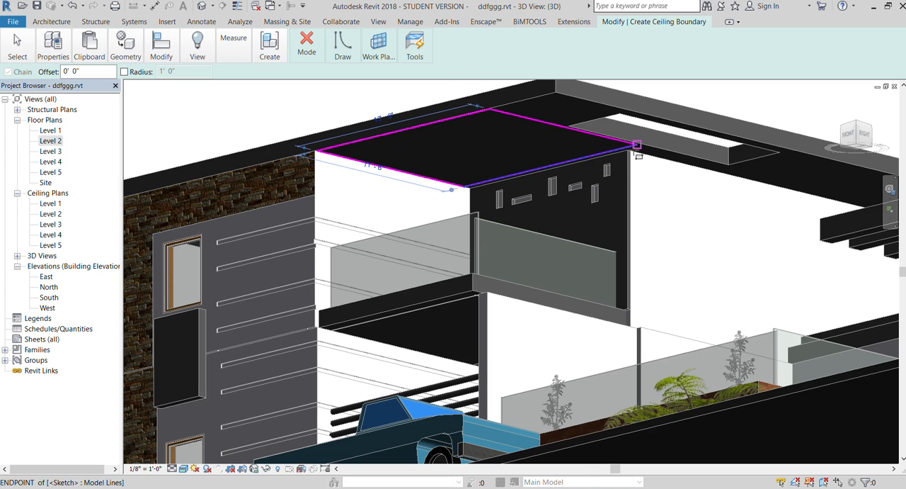
{"action": "left_click", "coordinate": [304, 42]}
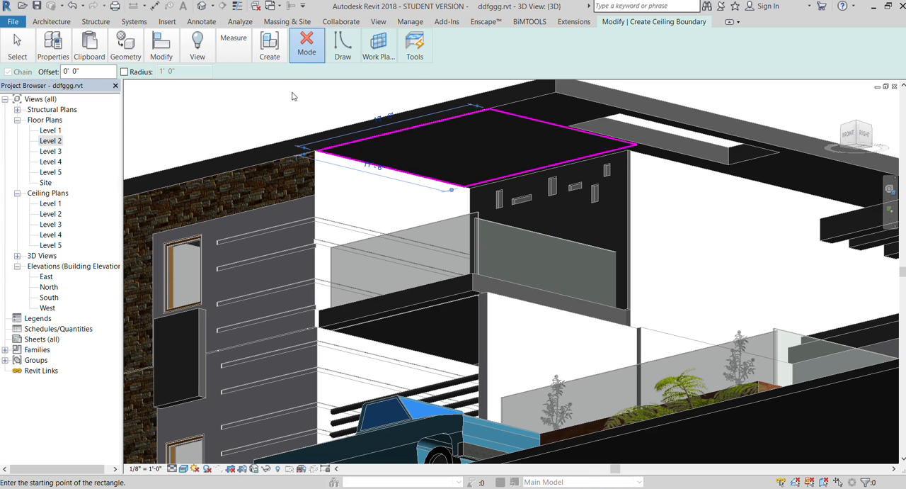
{"action": "left_click", "coordinate": [247, 105]}
- Inspect the house corner from above, checking the main roof soffit and the upper balcony slab
{"action": "left_click", "coordinate": [847, 134]}
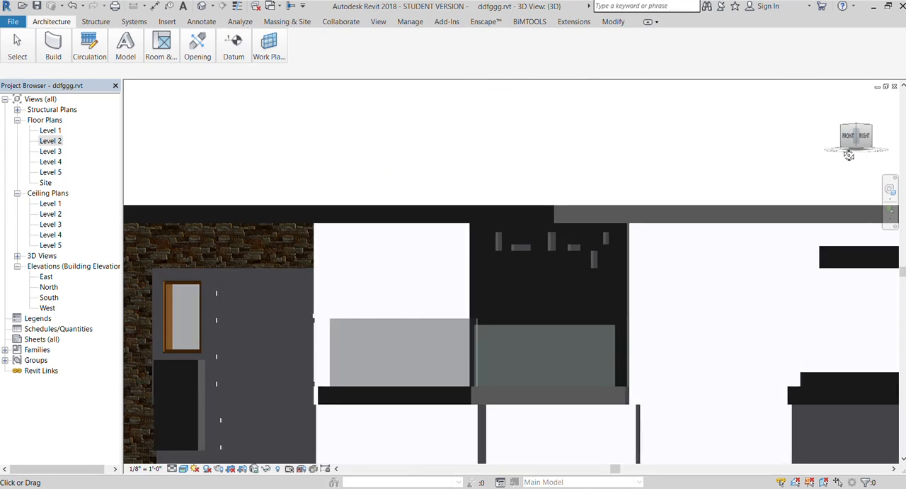
{"action": "left_click_drag", "start_coordinate": [845, 171], "coordinate": [840, 177]}
{"action": "left_click", "coordinate": [492, 225]}
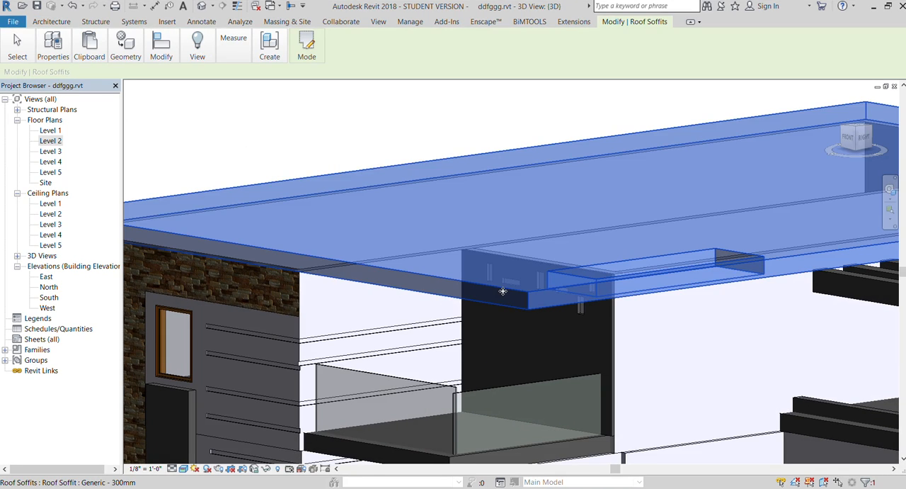
{"action": "scroll", "coordinate": [474, 185], "scroll_direction": "down", "scroll_amount": 4}
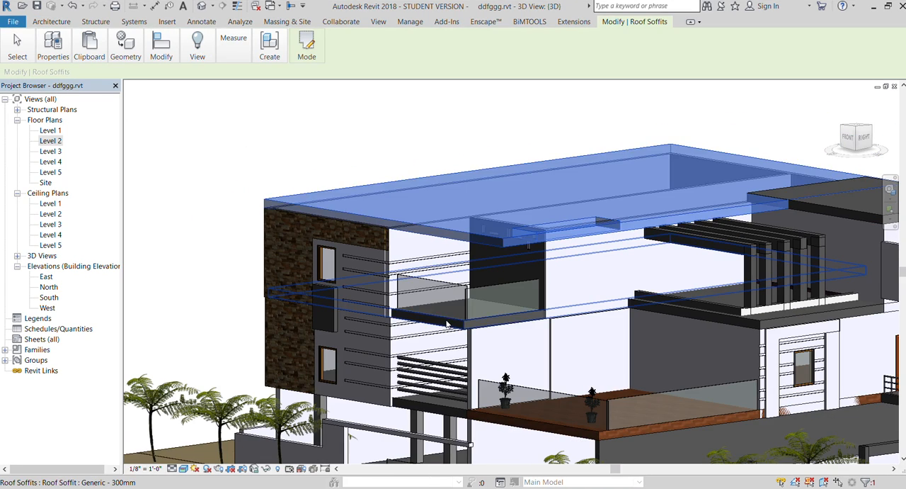
{"action": "left_click", "coordinate": [447, 324]}
{"action": "scroll", "coordinate": [432, 182], "scroll_direction": "down", "scroll_amount": 1}
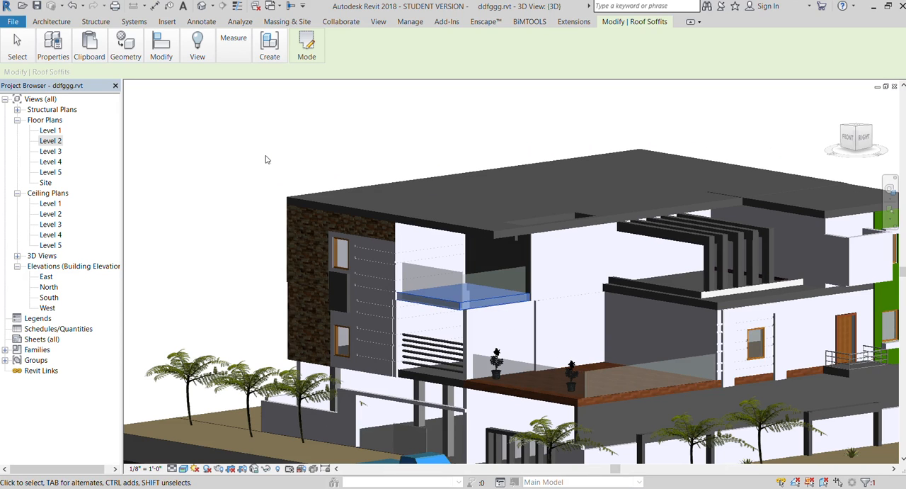
{"action": "left_click", "coordinate": [267, 160]}
- In the Level 1 floor plan, create a rectangular ceiling about 23' deep across the front of the house between the side walls
{"action": "double_click", "coordinate": [50, 130]}
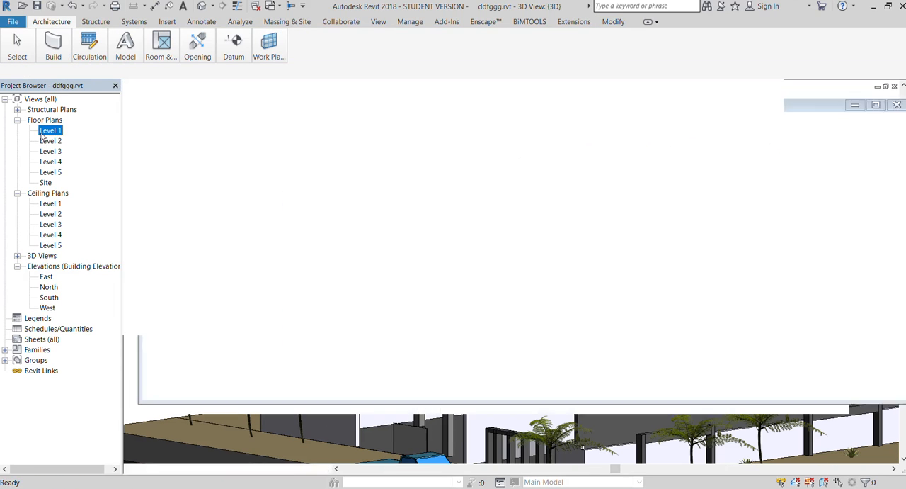
{"action": "scroll", "coordinate": [344, 247], "scroll_direction": "up", "scroll_amount": 2}
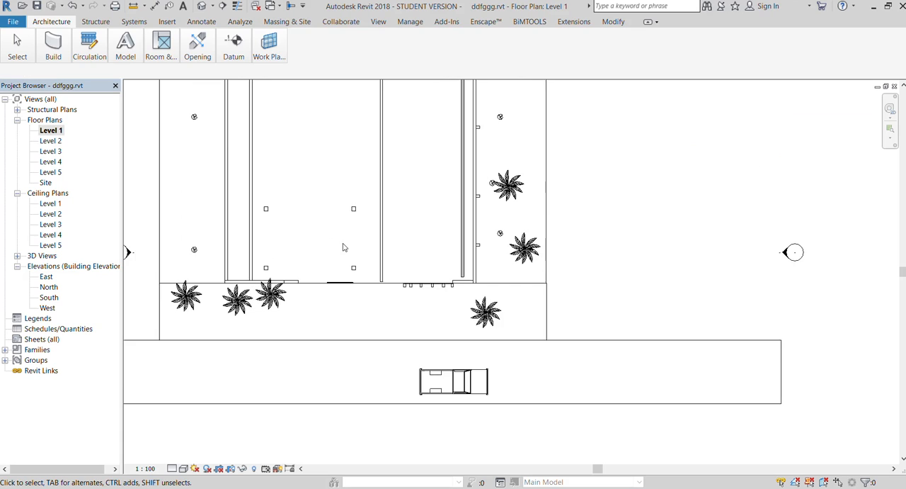
{"action": "left_click", "coordinate": [179, 88]}
{"action": "left_click", "coordinate": [311, 56]}
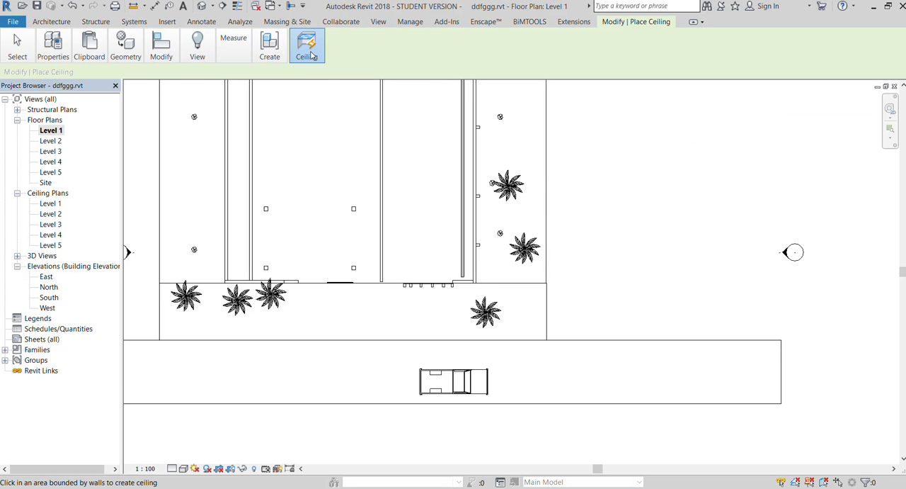
{"action": "left_click", "coordinate": [330, 84]}
{"action": "left_click", "coordinate": [351, 55]}
{"action": "left_click", "coordinate": [403, 71]}
{"action": "scroll", "coordinate": [388, 308], "scroll_direction": "down", "scroll_amount": 2}
{"action": "scroll", "coordinate": [370, 244], "scroll_direction": "up", "scroll_amount": 1}
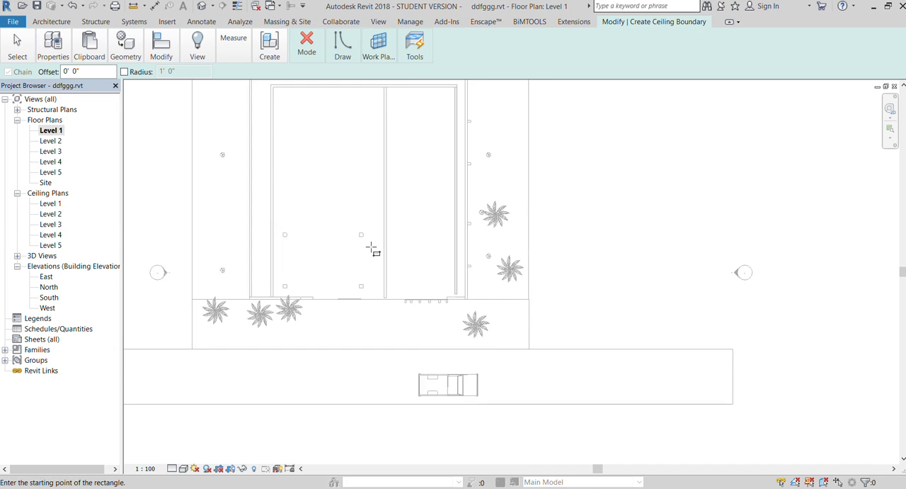
{"action": "scroll", "coordinate": [371, 248], "scroll_direction": "up", "scroll_amount": 1}
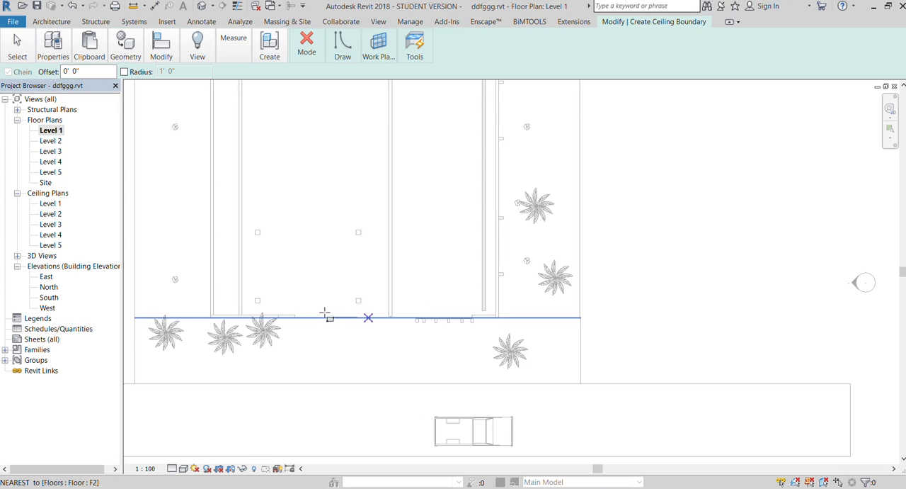
{"action": "left_click", "coordinate": [240, 313]}
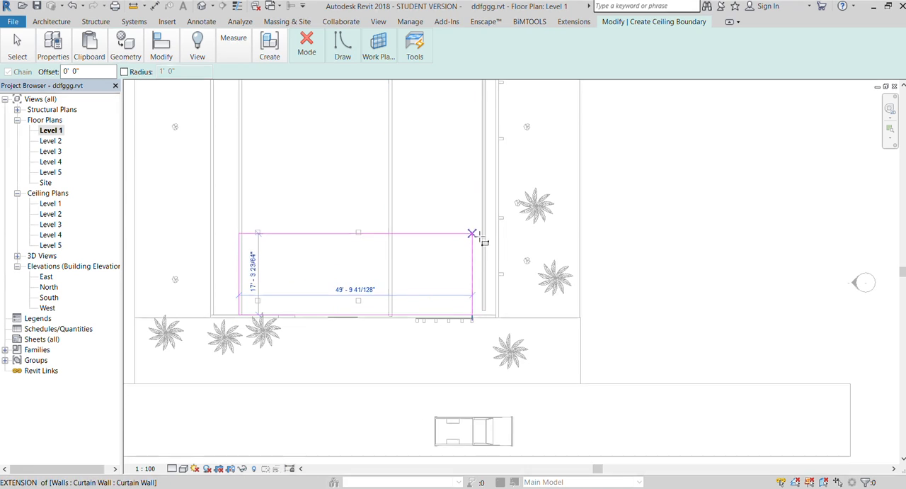
{"action": "left_click", "coordinate": [485, 206]}
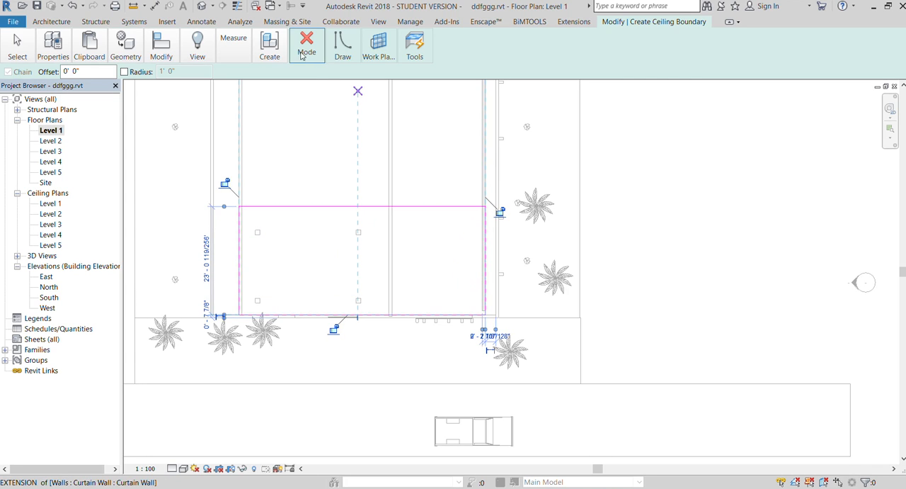
{"action": "left_click", "coordinate": [304, 99]}
- Return to the 3D view and inspect the Level 1 ceiling beneath the front facade, selecting it
{"action": "left_click", "coordinate": [375, 18]}
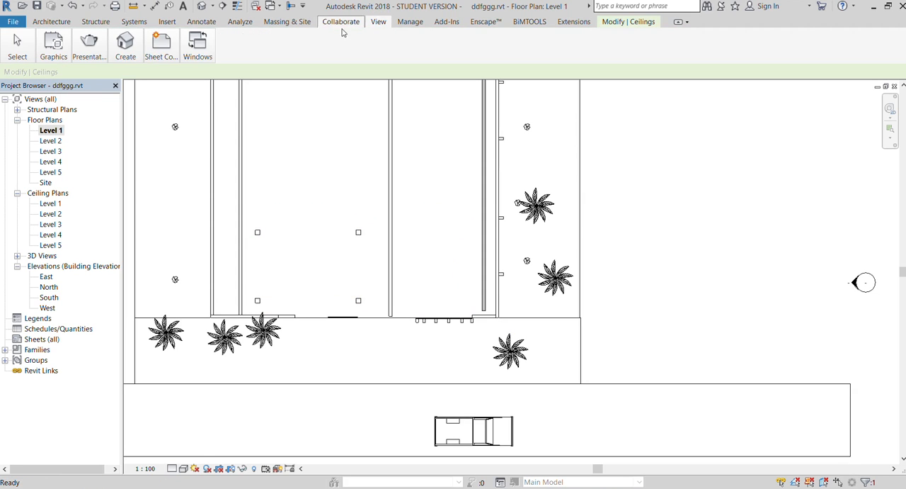
{"action": "left_click", "coordinate": [120, 48]}
{"action": "left_click", "coordinate": [119, 79]}
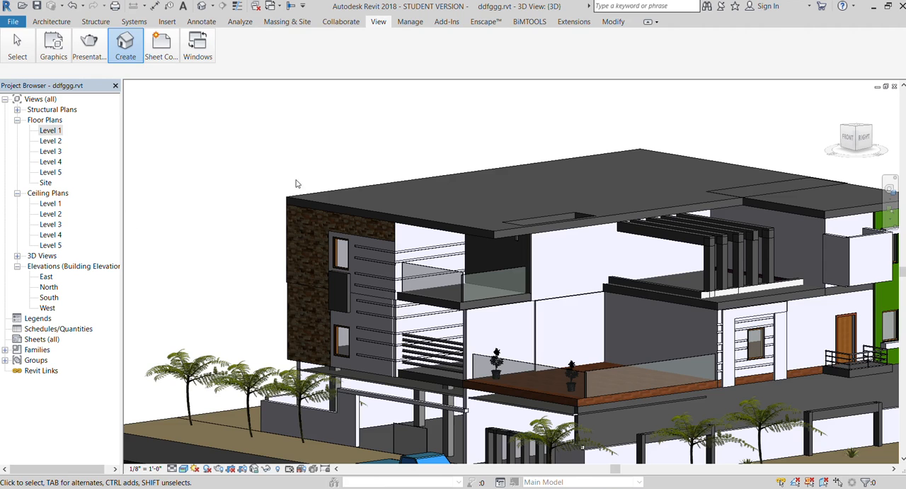
{"action": "scroll", "coordinate": [349, 209], "scroll_direction": "down", "scroll_amount": 2}
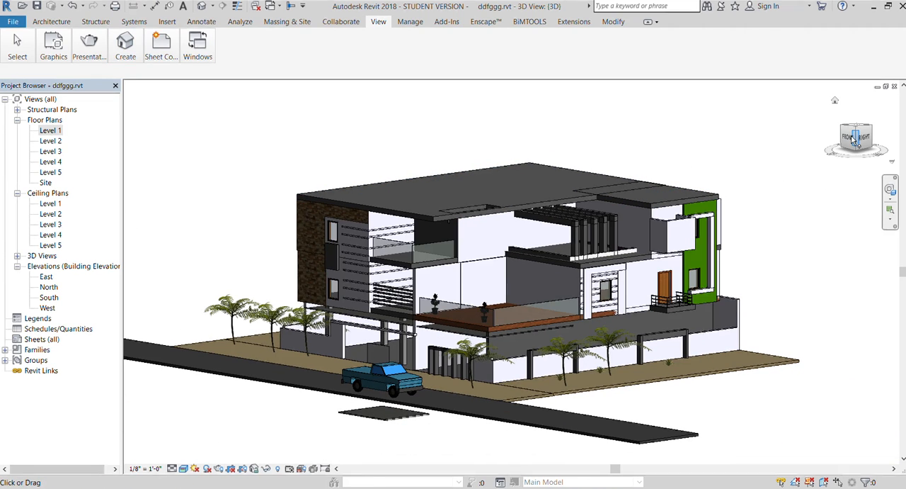
{"action": "left_click", "coordinate": [848, 136]}
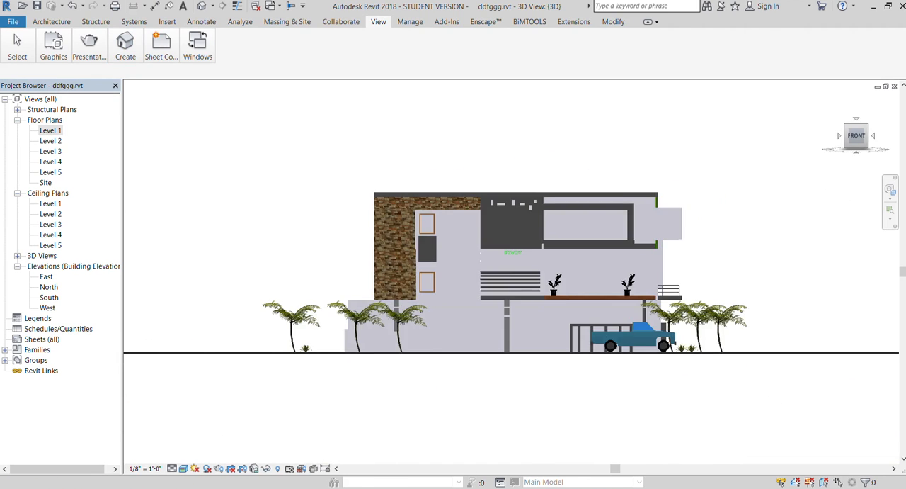
{"action": "left_click_drag", "start_coordinate": [852, 135], "coordinate": [863, 154]}
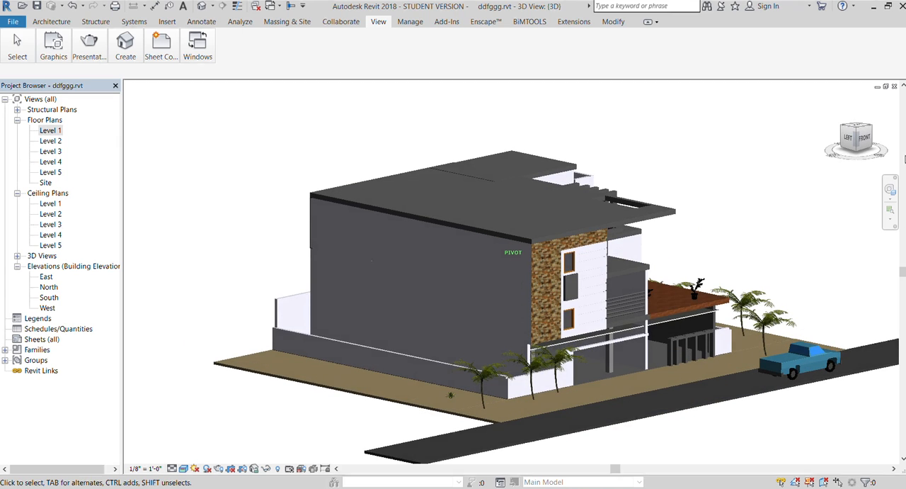
{"action": "scroll", "coordinate": [615, 328], "scroll_direction": "up", "scroll_amount": 6}
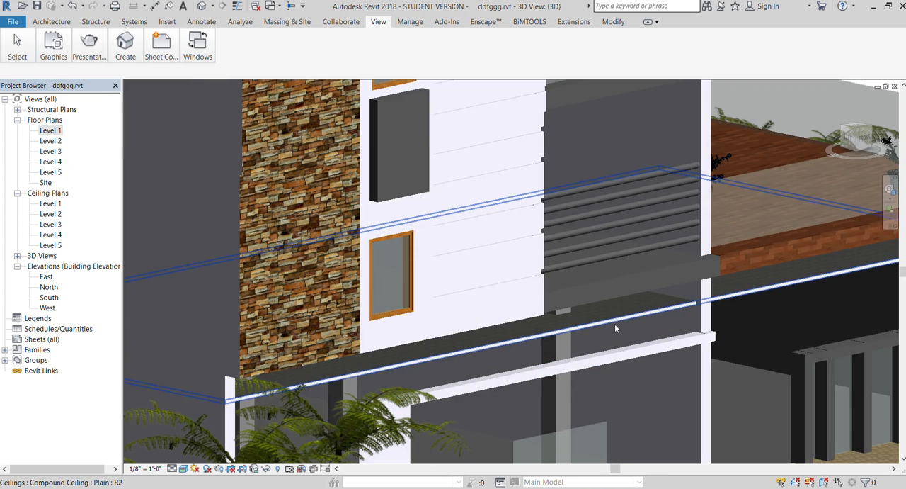
{"action": "left_click", "coordinate": [615, 328]}
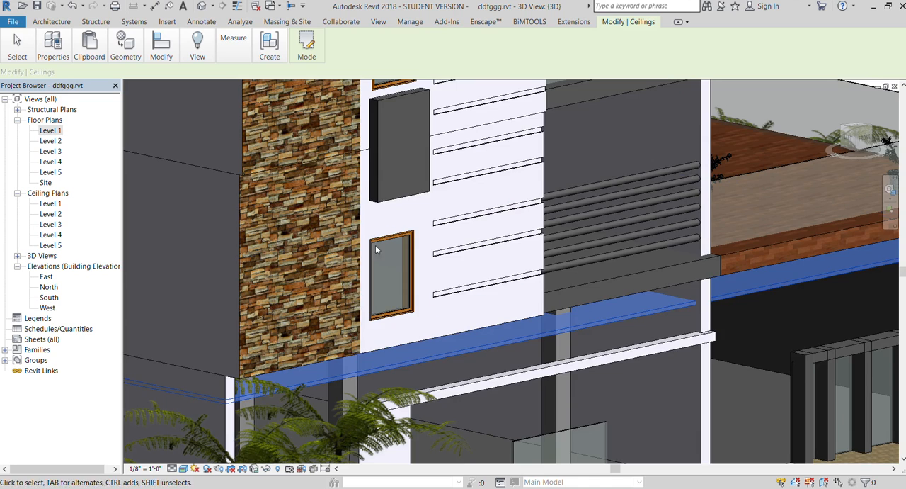
{"action": "scroll", "coordinate": [344, 240], "scroll_direction": "down", "scroll_amount": 4}
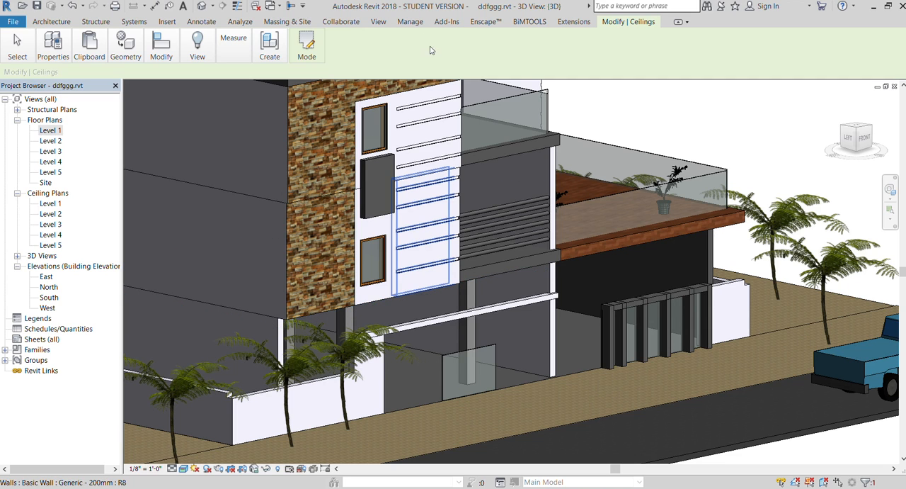
- Inspect the Level 1 ceiling from below and the house front from several angles, with the ceiling deselected
{"action": "scroll", "coordinate": [398, 86], "scroll_direction": "down", "scroll_amount": 5}
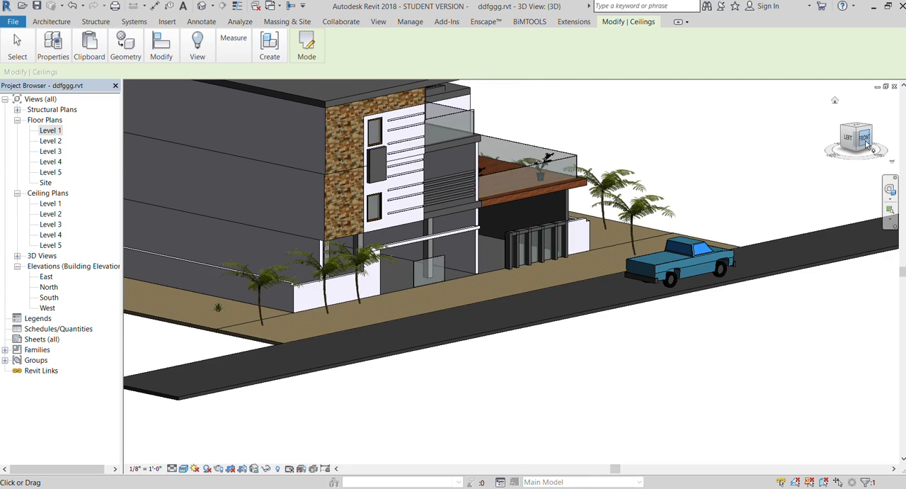
{"action": "left_click_drag", "start_coordinate": [847, 120], "coordinate": [713, 137]}
{"action": "scroll", "coordinate": [411, 189], "scroll_direction": "up", "scroll_amount": 8}
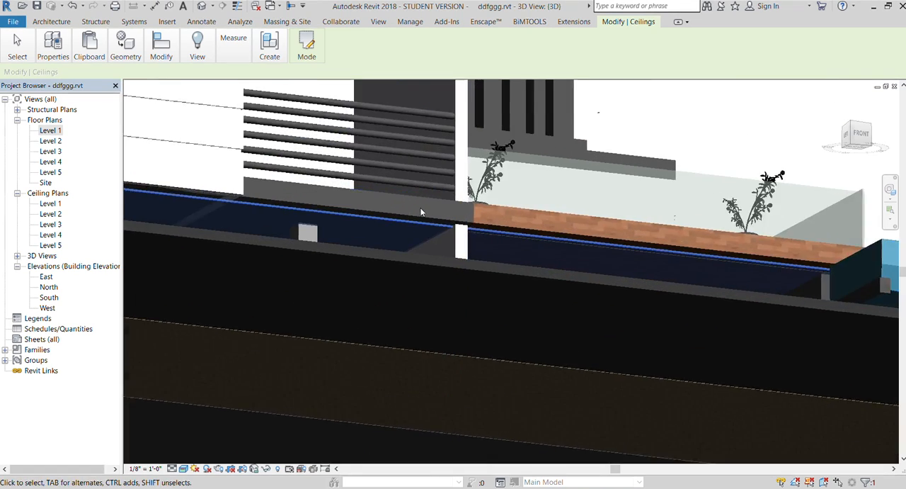
{"action": "scroll", "coordinate": [409, 245], "scroll_direction": "down", "scroll_amount": 7}
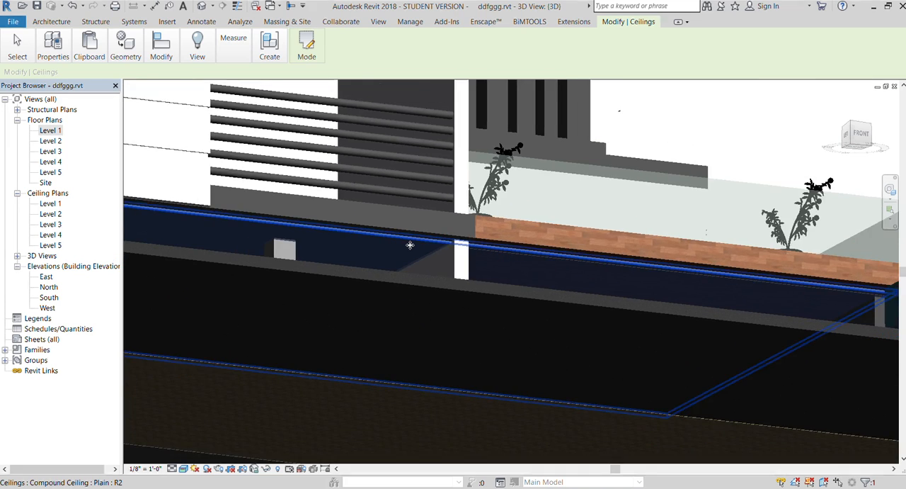
{"action": "left_click", "coordinate": [647, 162]}
{"action": "mouse_move", "coordinate": [857, 137]}
{"action": "left_mouse_down"}
{"action": "mouse_move", "coordinate": [858, 168]}
{"action": "mouse_move", "coordinate": [817, 182]}
{"action": "mouse_move", "coordinate": [794, 207]}
{"action": "left_mouse_up"}
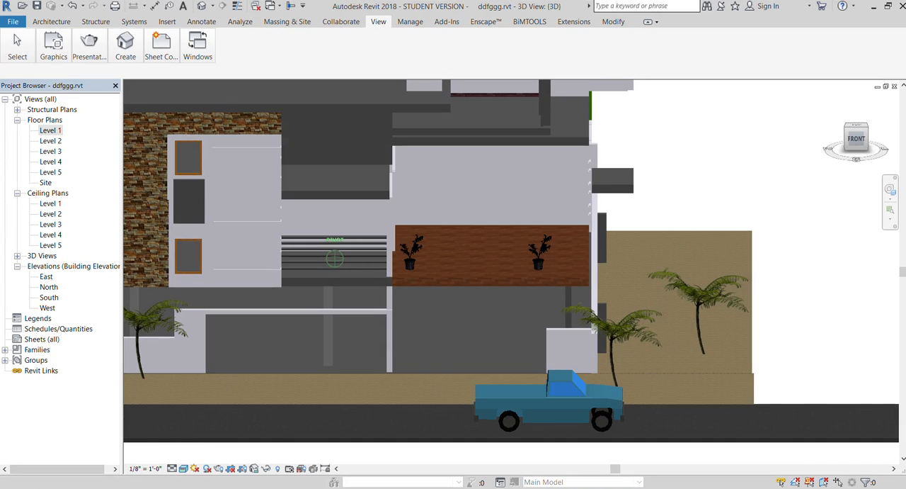
{"action": "scroll", "coordinate": [769, 206], "scroll_direction": "down", "scroll_amount": 2}
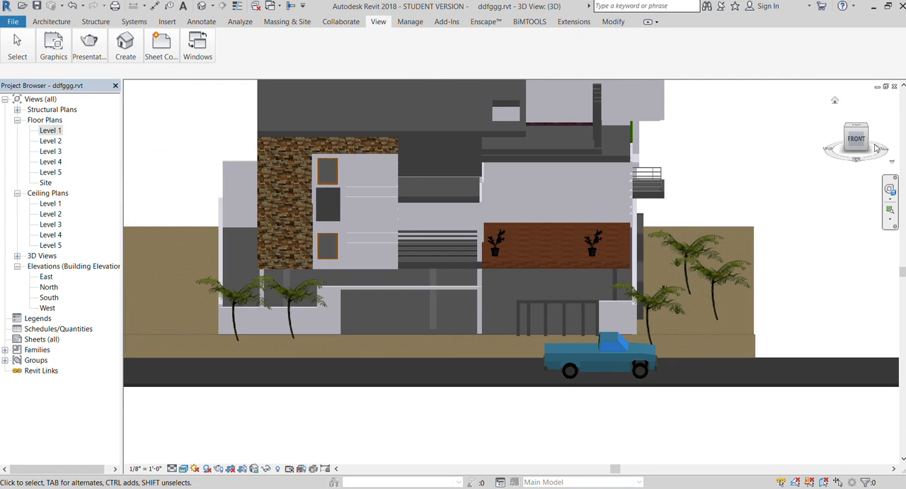
{"action": "mouse_move", "coordinate": [850, 139]}
{"action": "left_mouse_down"}
{"action": "mouse_move", "coordinate": [730, 134]}
{"action": "mouse_move", "coordinate": [708, 148]}
{"action": "mouse_move", "coordinate": [721, 172]}
{"action": "mouse_move", "coordinate": [777, 167]}
{"action": "left_mouse_up"}
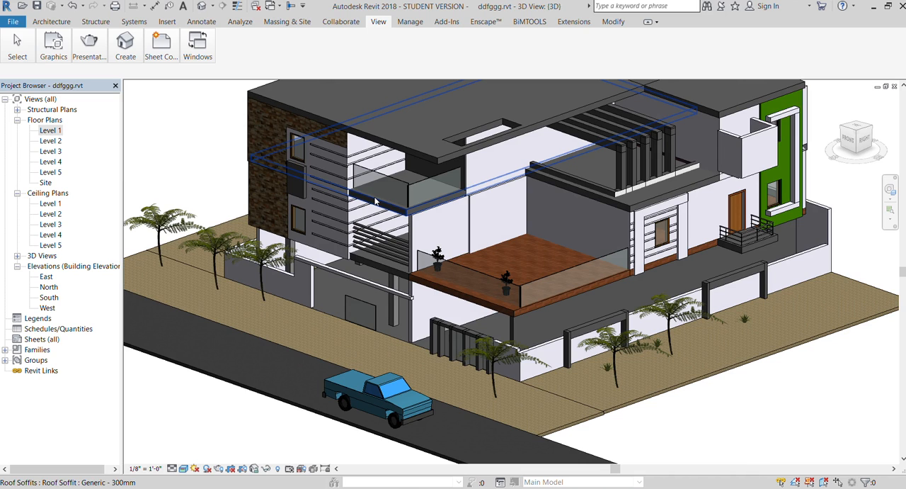
- In the Level 2 floor plan, create a sketched rectangular ceiling over the small front balcony bay, between its side walls and front edge
{"action": "double_click", "coordinate": [51, 140]}
{"action": "scroll", "coordinate": [253, 228], "scroll_direction": "down", "scroll_amount": 3}
{"action": "scroll", "coordinate": [269, 296], "scroll_direction": "up", "scroll_amount": 3}
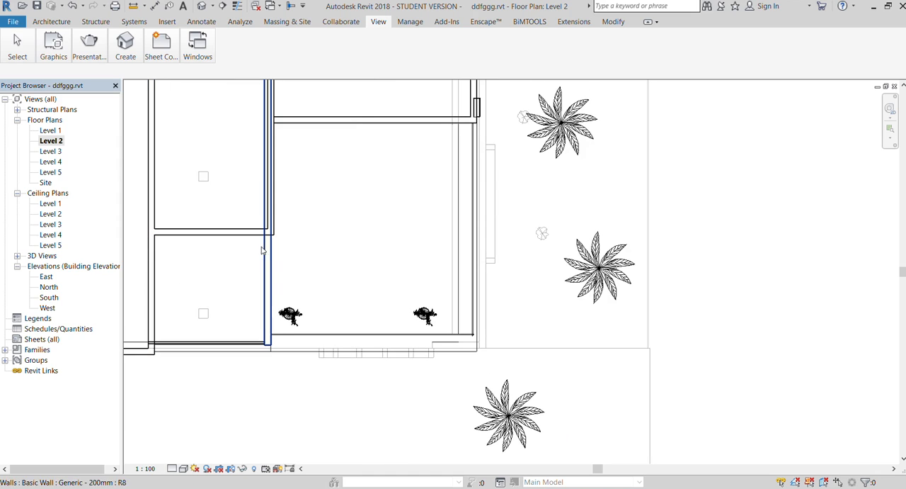
{"action": "left_click", "coordinate": [50, 21]}
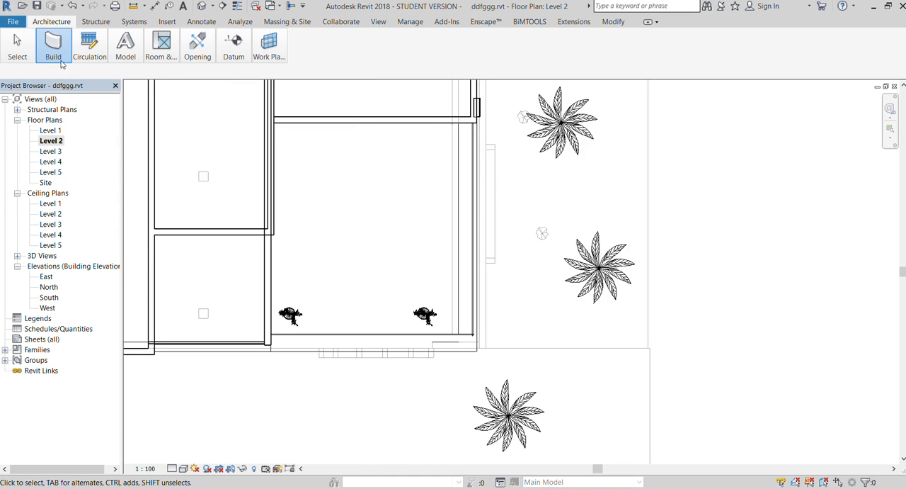
{"action": "key", "text": "c"}
{"action": "key", "text": "m"}
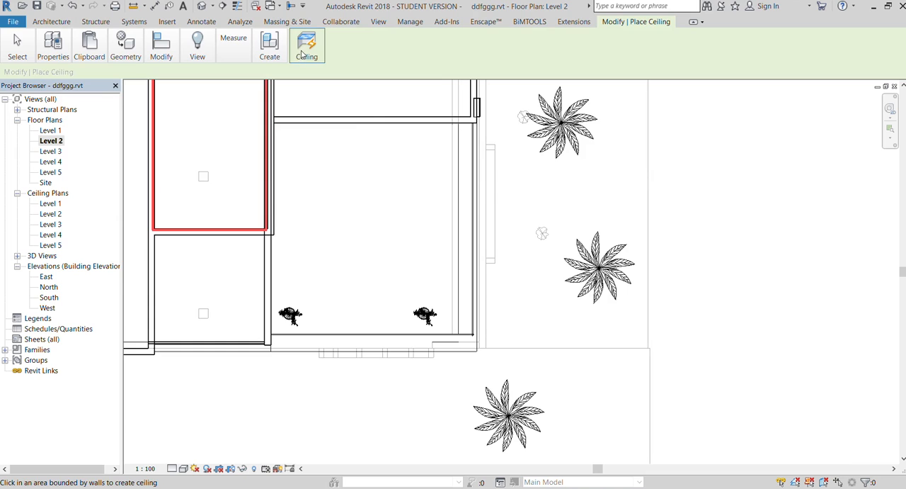
{"action": "left_click", "coordinate": [327, 81]}
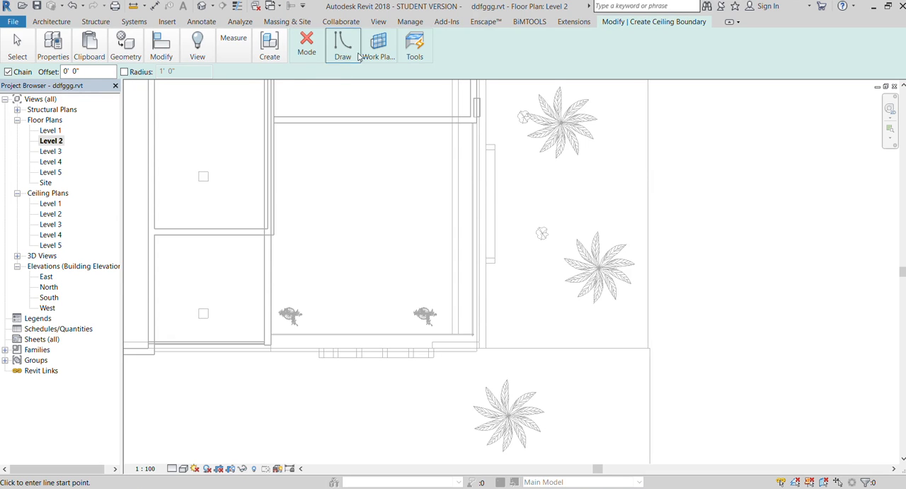
{"action": "left_click", "coordinate": [339, 51]}
{"action": "left_click", "coordinate": [402, 72]}
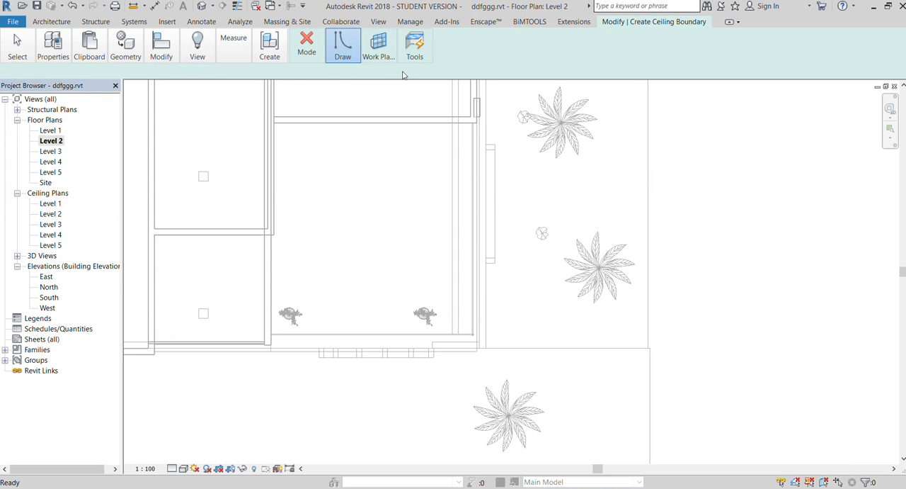
{"action": "left_click", "coordinate": [149, 235]}
{"action": "left_click", "coordinate": [270, 348]}
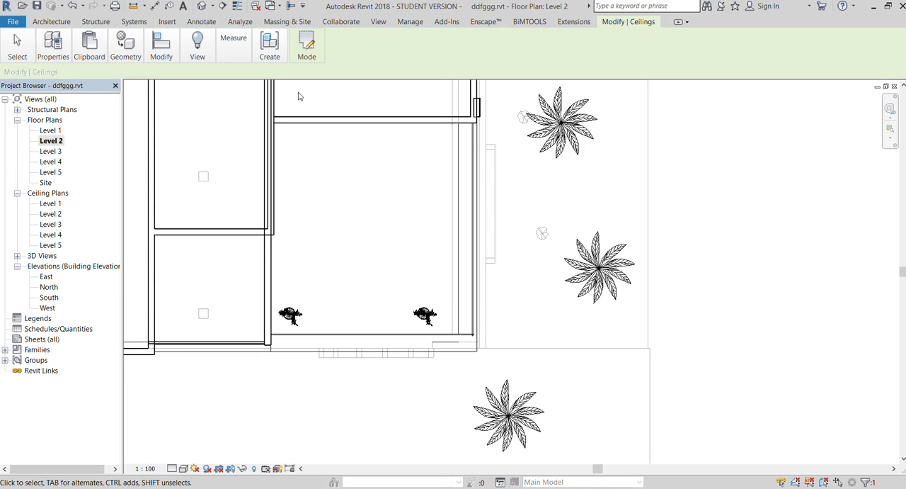
- Return to the 3D view and check the Level 2 ceiling around the upper balcony by selecting it
{"action": "left_click", "coordinate": [375, 24]}
{"action": "left_click", "coordinate": [125, 46]}
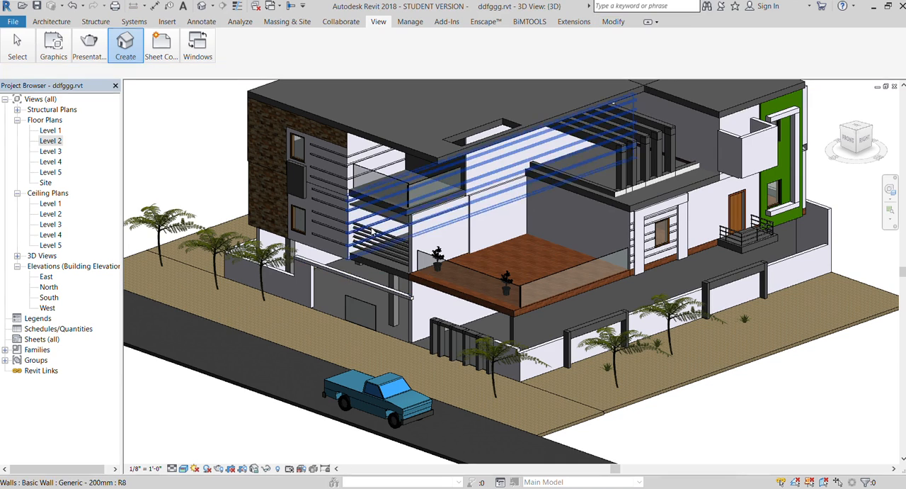
{"action": "scroll", "coordinate": [375, 220], "scroll_direction": "up", "scroll_amount": 5}
{"action": "left_click", "coordinate": [375, 211]}
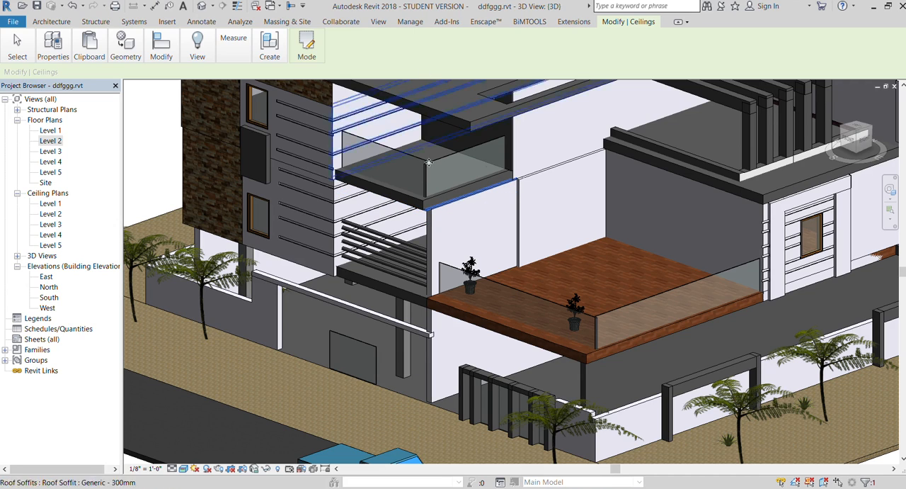
{"action": "scroll", "coordinate": [429, 182], "scroll_direction": "down", "scroll_amount": 4}
{"action": "left_click", "coordinate": [237, 417]}
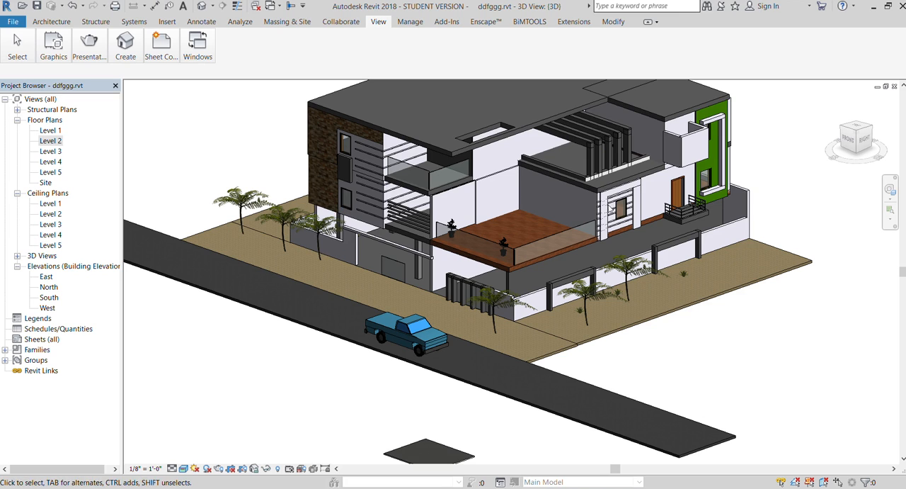
- Examine the front facade, roof opening and pergola beams in 3D from several angles, including the front-right corner
{"action": "mouse_move", "coordinate": [849, 138]}
{"action": "left_mouse_down"}
{"action": "mouse_move", "coordinate": [895, 118]}
{"action": "mouse_move", "coordinate": [862, 132]}
{"action": "left_mouse_up"}
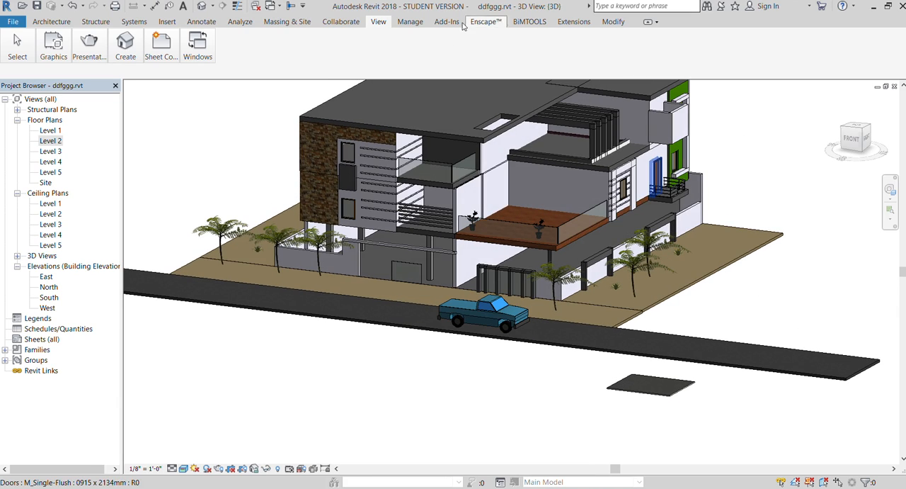
{"action": "scroll", "coordinate": [438, 111], "scroll_direction": "up", "scroll_amount": 1}
{"action": "scroll", "coordinate": [435, 117], "scroll_direction": "up", "scroll_amount": 3}
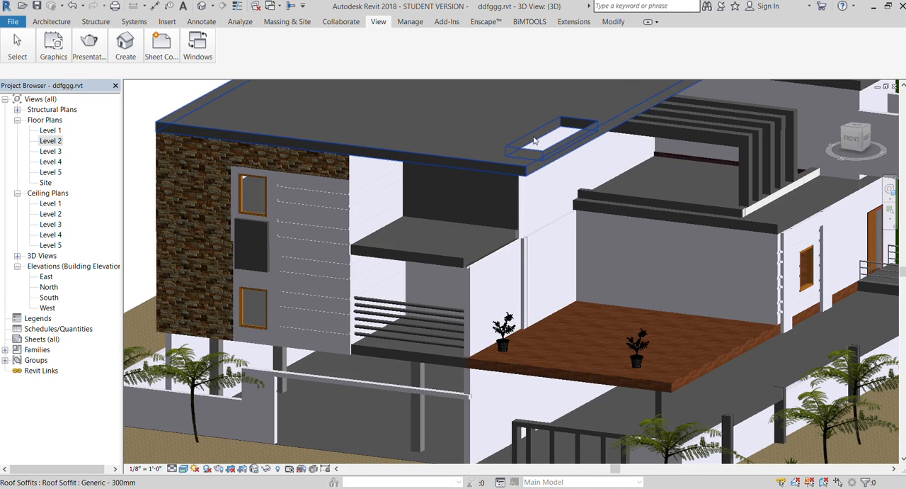
{"action": "scroll", "coordinate": [507, 207], "scroll_direction": "down", "scroll_amount": 3}
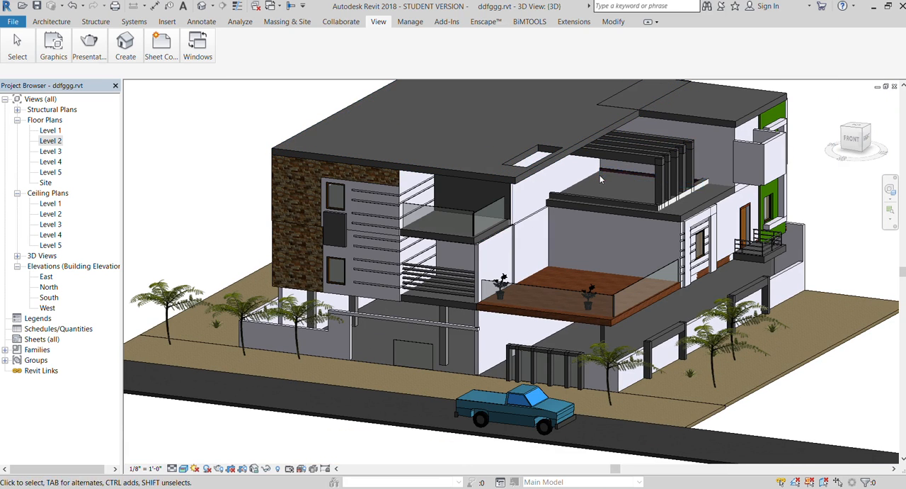
{"action": "scroll", "coordinate": [645, 165], "scroll_direction": "up", "scroll_amount": 3}
{"action": "scroll", "coordinate": [645, 165], "scroll_direction": "up", "scroll_amount": 3}
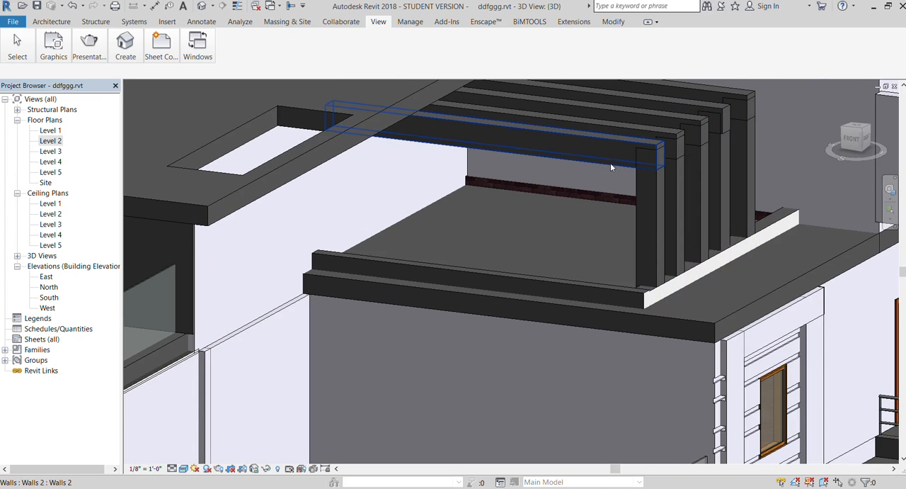
{"action": "scroll", "coordinate": [520, 163], "scroll_direction": "down", "scroll_amount": 8}
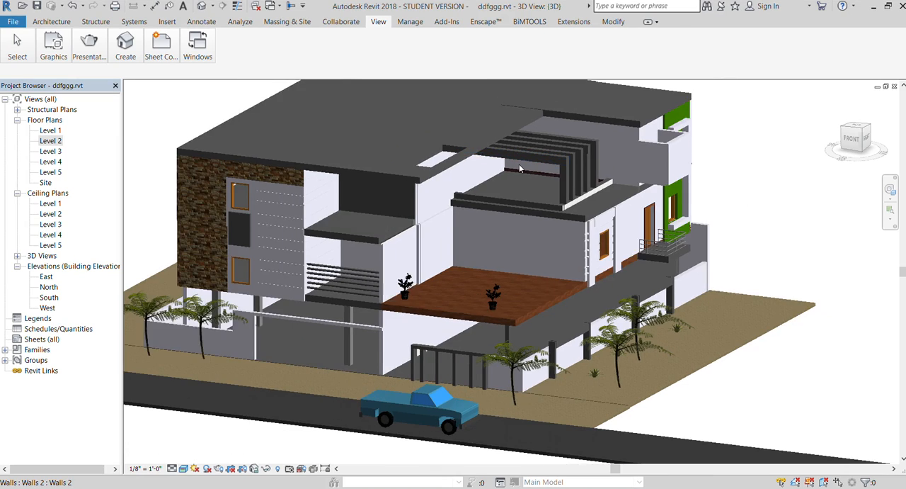
{"action": "middle_click_drag", "start_coordinate": [519, 168], "coordinate": [647, 180], "text": "shift"}
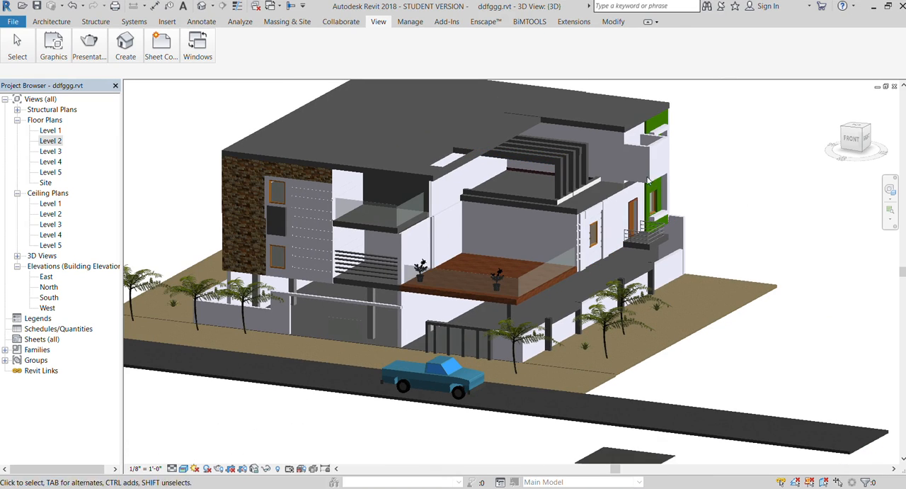
{"action": "left_click", "coordinate": [848, 138]}
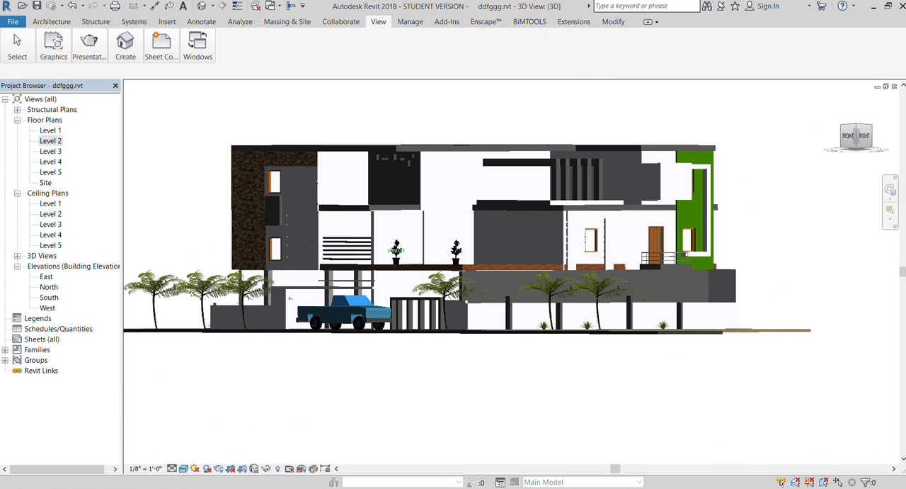
{"action": "left_click", "coordinate": [856, 126]}
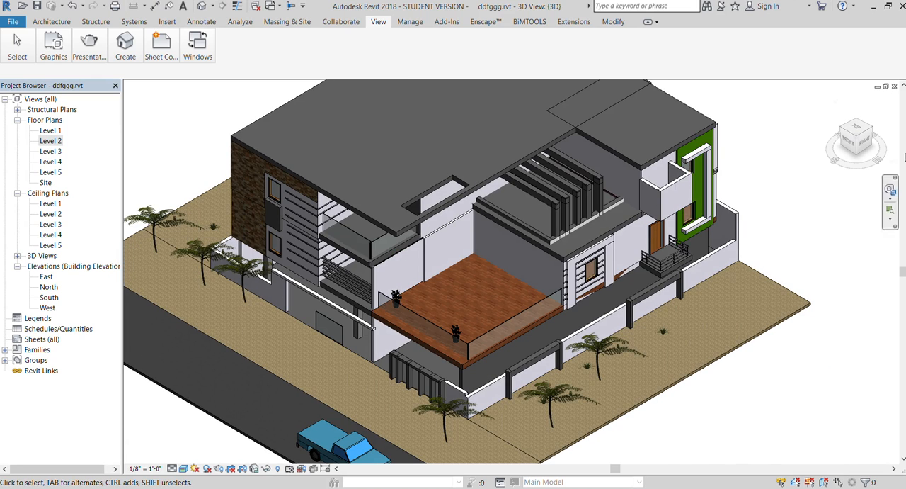
- In the Level 3 floor plan, create a rectangular ceiling from the balcony's front corner back along the house, reaching about 7' 10" past the side wall
{"action": "double_click", "coordinate": [48, 151]}
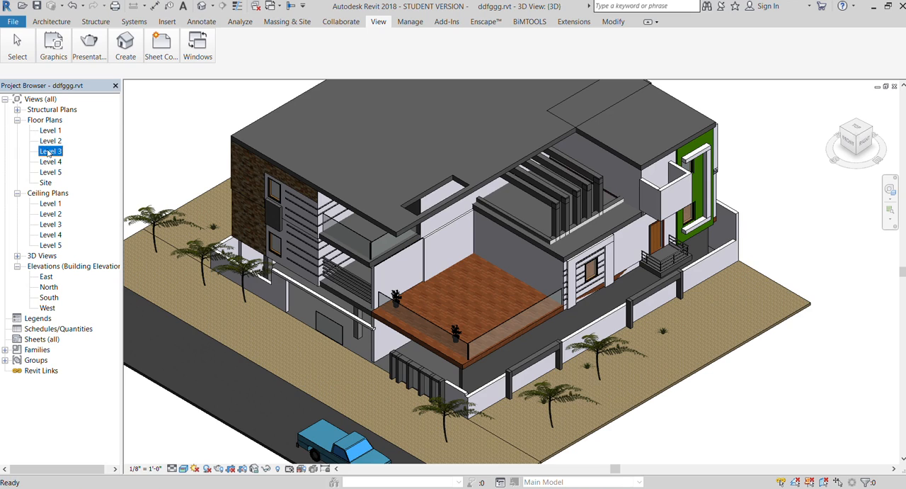
{"action": "scroll", "coordinate": [241, 368], "scroll_direction": "up", "scroll_amount": 3}
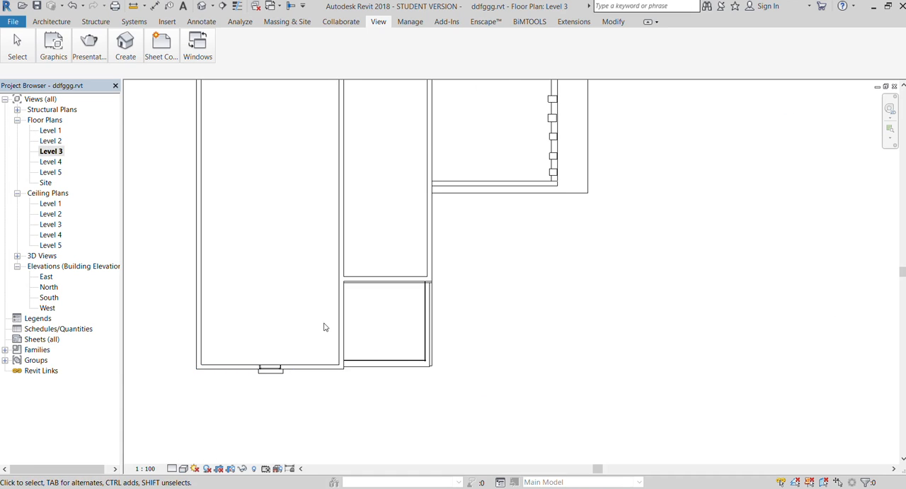
{"action": "scroll", "coordinate": [324, 323], "scroll_direction": "down", "scroll_amount": 2}
{"action": "left_click", "coordinate": [45, 21]}
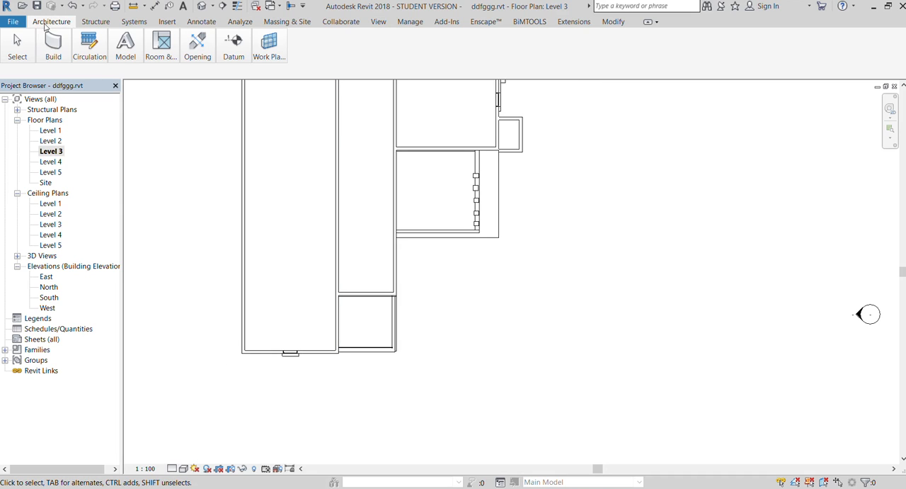
{"action": "left_click", "coordinate": [179, 86]}
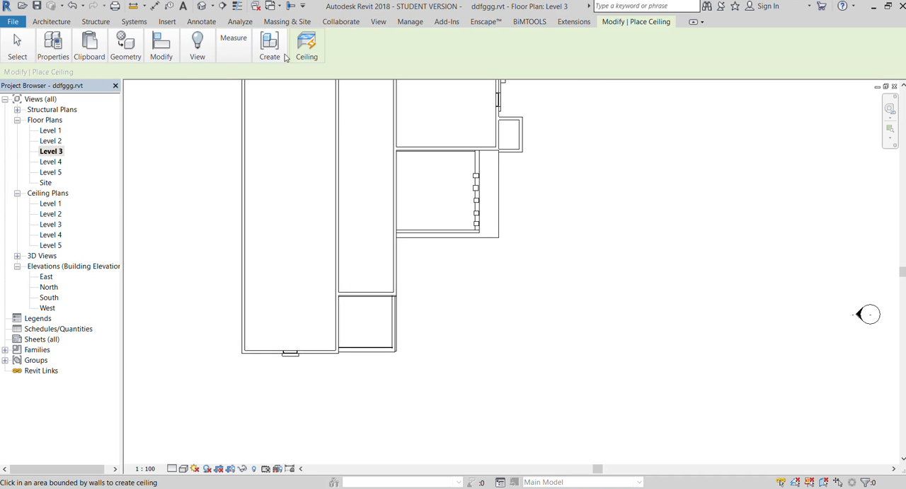
{"action": "left_click", "coordinate": [336, 353]}
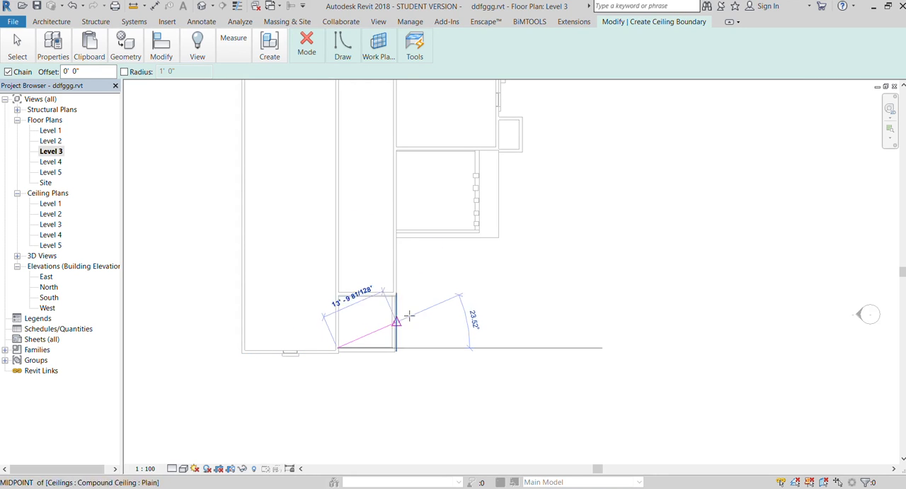
{"action": "left_click", "coordinate": [333, 46]}
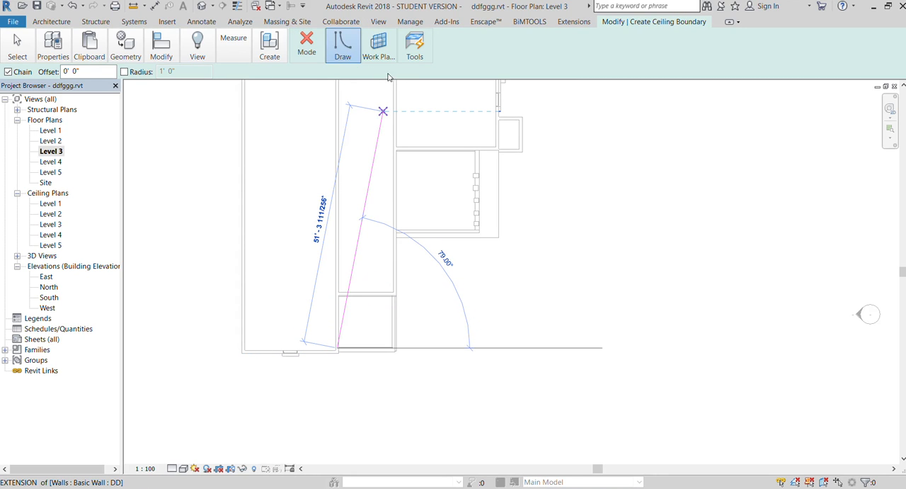
{"action": "left_click", "coordinate": [403, 72]}
{"action": "left_click", "coordinate": [335, 347]}
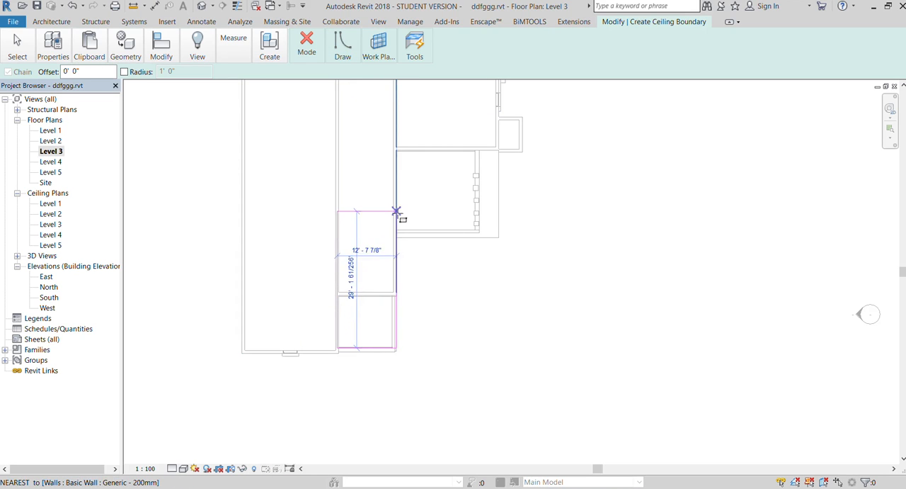
{"action": "left_click", "coordinate": [433, 157]}
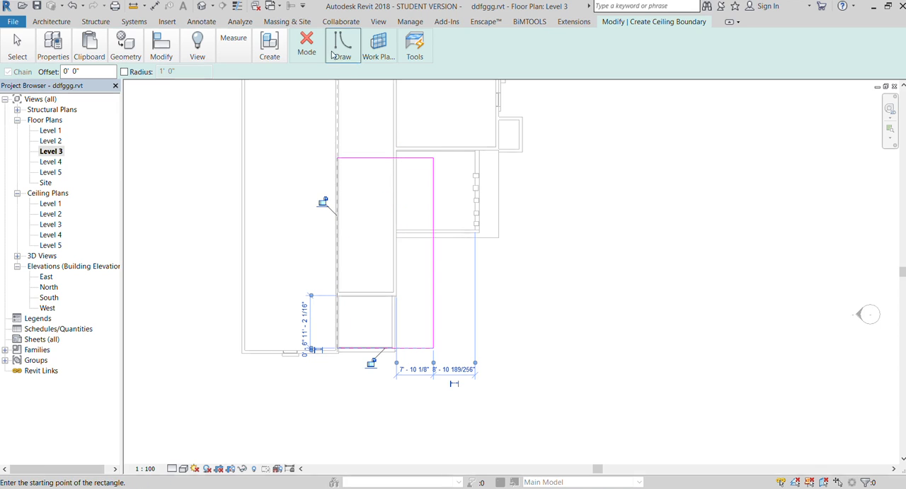
{"action": "left_click", "coordinate": [300, 47]}
{"action": "left_click", "coordinate": [299, 95]}
- In the 3D view, edit the Level 3 ceiling's boundary, pulling its outer long edge slightly inward from the roof edge, and finish the sketch
{"action": "left_click", "coordinate": [378, 21]}
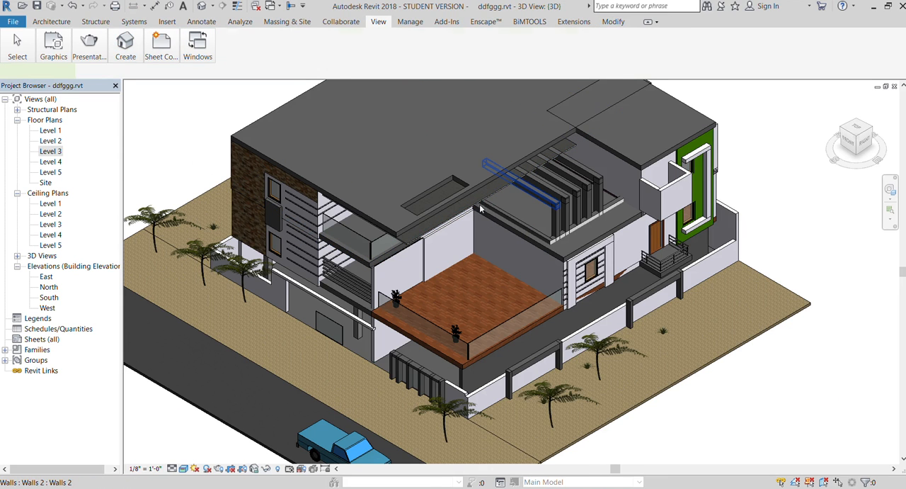
{"action": "left_click", "coordinate": [508, 183]}
{"action": "scroll", "coordinate": [435, 236], "scroll_direction": "up", "scroll_amount": 2}
{"action": "left_click", "coordinate": [435, 236]}
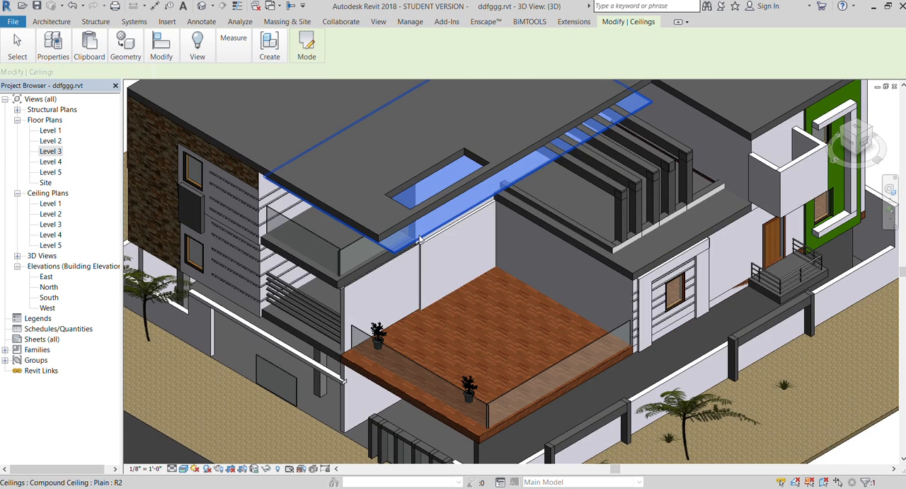
{"action": "left_click", "coordinate": [301, 47]}
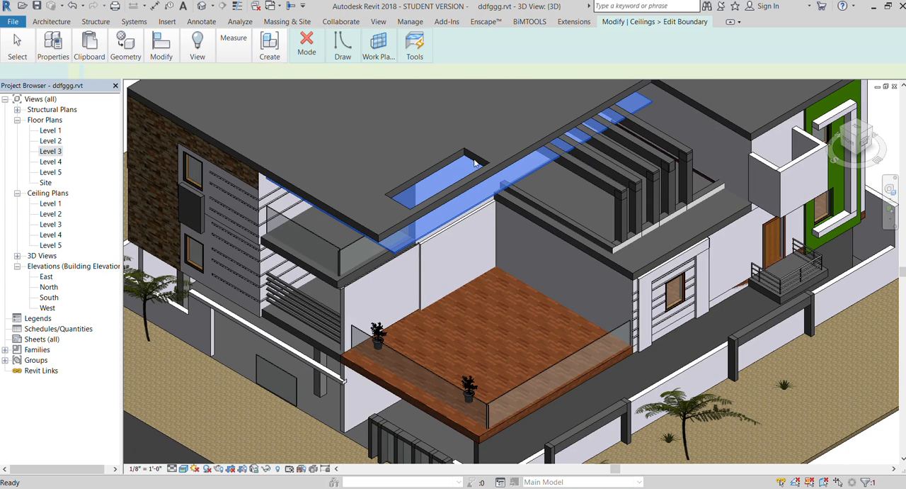
{"action": "left_click_drag", "start_coordinate": [531, 235], "coordinate": [503, 221]}
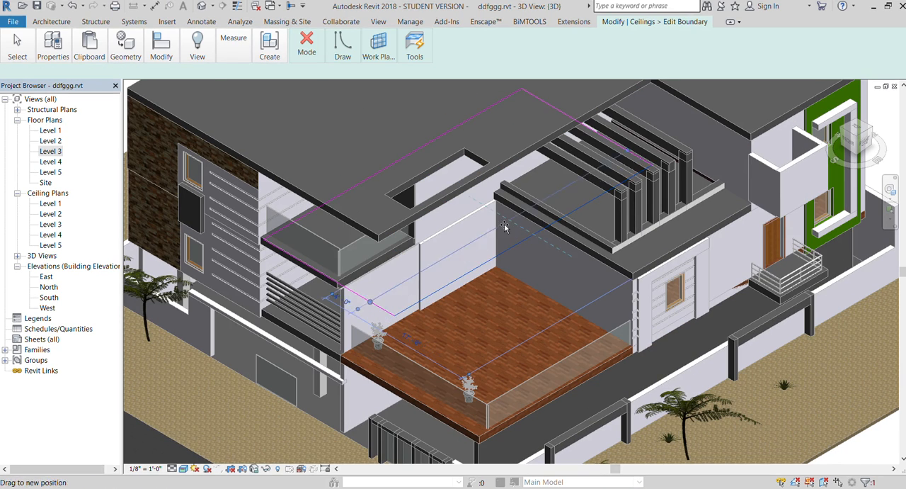
{"action": "left_click", "coordinate": [306, 45]}
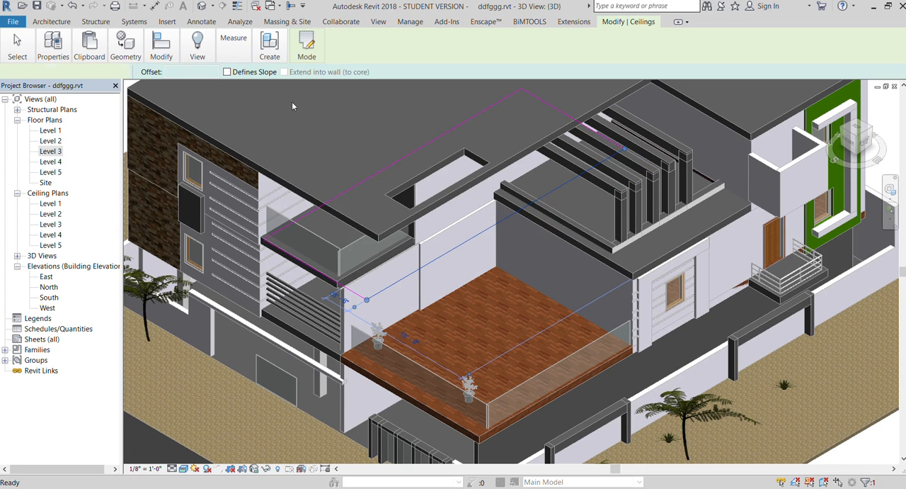
{"action": "scroll", "coordinate": [304, 119], "scroll_direction": "down", "scroll_amount": 3}
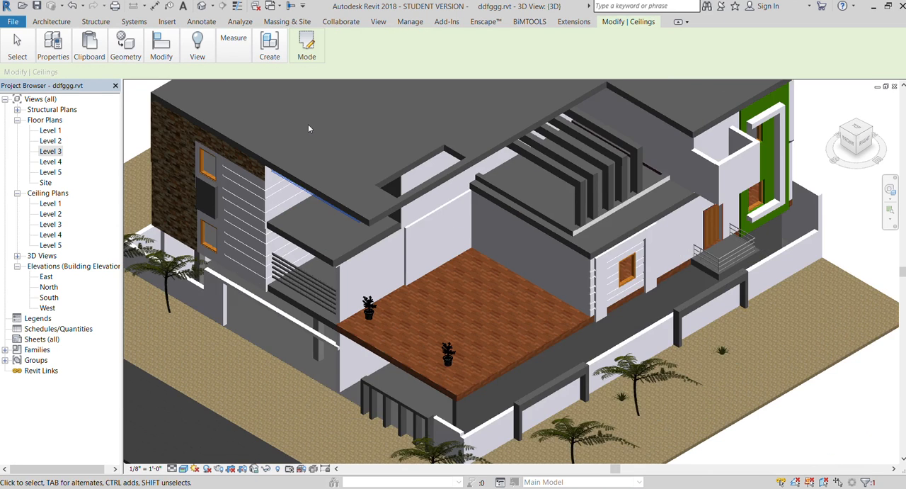
- Check the Level 3 ceiling from the front, then examine the roof opening, pergola beams and projecting side balcony in 3D
{"action": "mouse_move", "coordinate": [846, 138]}
{"action": "left_mouse_down"}
{"action": "mouse_move", "coordinate": [796, 80]}
{"action": "mouse_move", "coordinate": [769, 68]}
{"action": "mouse_move", "coordinate": [799, 54]}
{"action": "mouse_move", "coordinate": [810, 68]}
{"action": "left_mouse_up"}
{"action": "scroll", "coordinate": [309, 179], "scroll_direction": "up", "scroll_amount": 4}
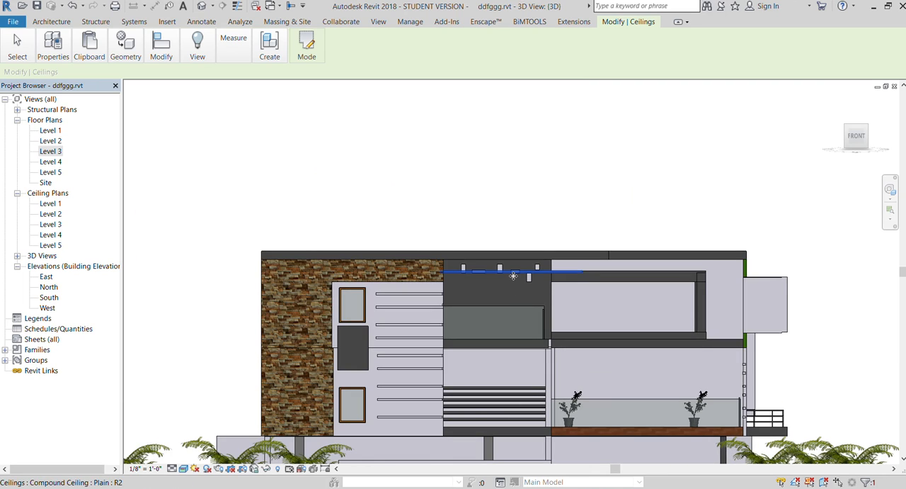
{"action": "scroll", "coordinate": [253, 157], "scroll_direction": "down", "scroll_amount": 1}
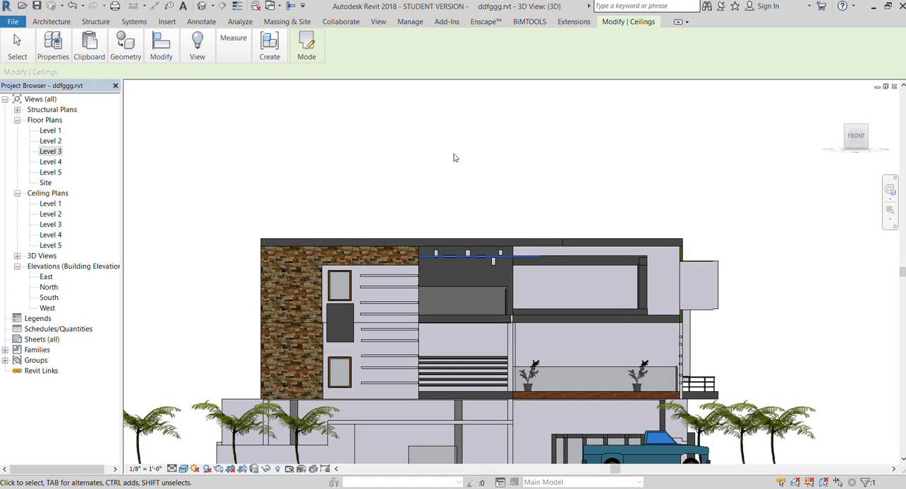
{"action": "left_click", "coordinate": [418, 112]}
{"action": "scroll", "coordinate": [298, 199], "scroll_direction": "down", "scroll_amount": 1}
{"action": "scroll", "coordinate": [459, 210], "scroll_direction": "up", "scroll_amount": 1}
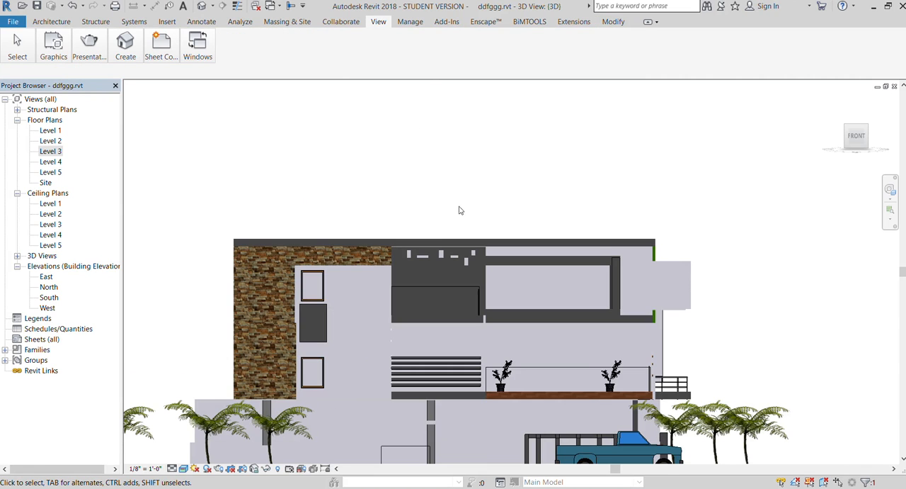
{"action": "mouse_move", "coordinate": [853, 135]}
{"action": "left_mouse_down"}
{"action": "mouse_move", "coordinate": [853, 126]}
{"action": "mouse_move", "coordinate": [854, 135]}
{"action": "mouse_move", "coordinate": [831, 130]}
{"action": "left_mouse_up"}
{"action": "middle_click_drag", "start_coordinate": [454, 253], "coordinate": [450, 263], "text": "shift"}
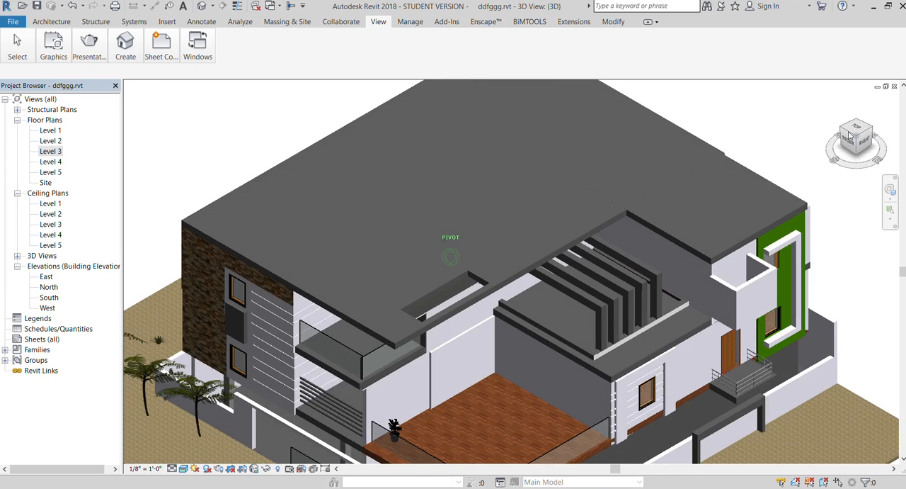
{"action": "scroll", "coordinate": [364, 253], "scroll_direction": "down", "scroll_amount": 3}
{"action": "scroll", "coordinate": [433, 228], "scroll_direction": "up", "scroll_amount": 7}
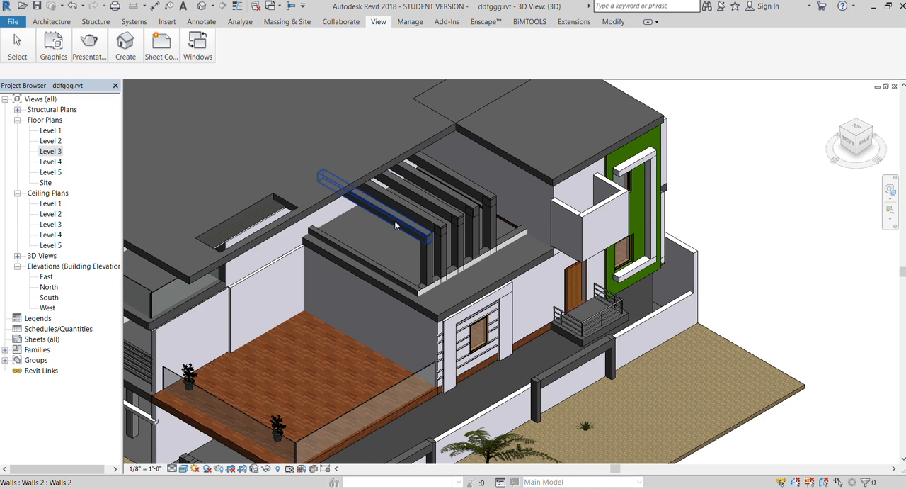
{"action": "scroll", "coordinate": [489, 232], "scroll_direction": "down", "scroll_amount": 3}
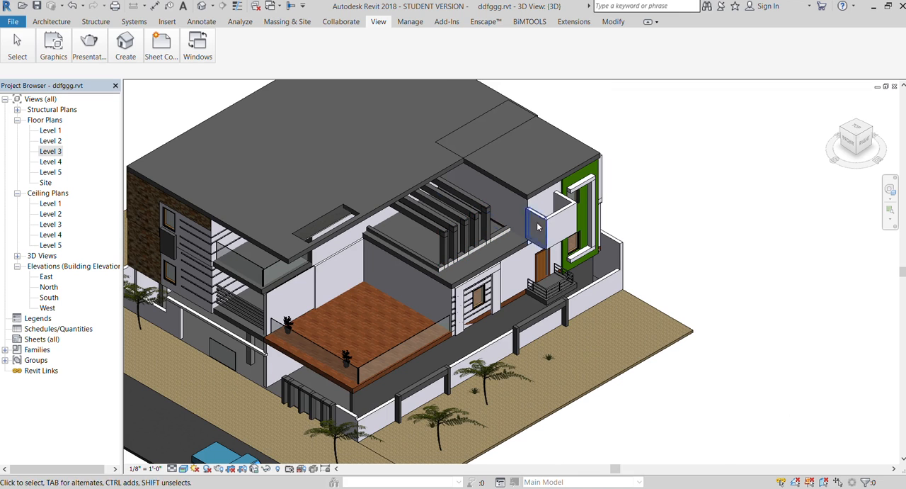
{"action": "scroll", "coordinate": [525, 228], "scroll_direction": "up", "scroll_amount": 4}
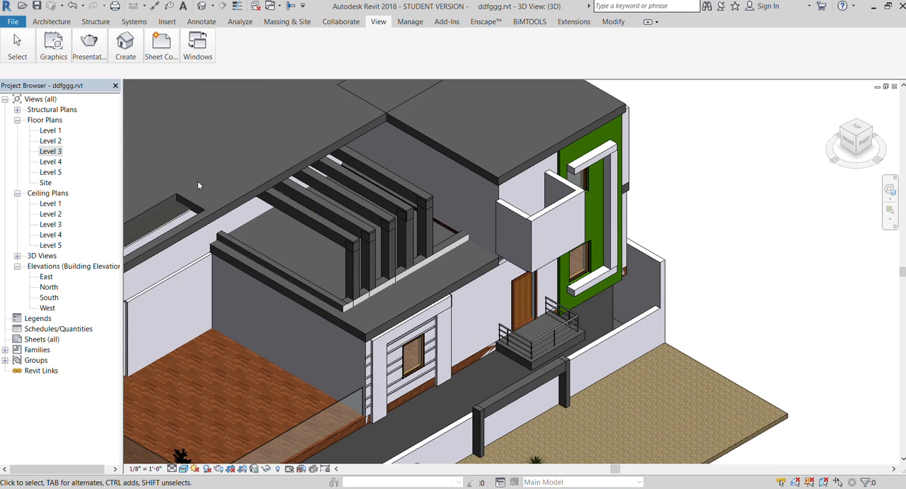
- In the Level 2 floor plan, create a 5' 0" by 7' 6" sketched rectangular ceiling over the small side-entrance landing outside the door
{"action": "double_click", "coordinate": [43, 141]}
{"action": "scroll", "coordinate": [409, 276], "scroll_direction": "down", "scroll_amount": 4}
{"action": "scroll", "coordinate": [396, 134], "scroll_direction": "up", "scroll_amount": 4}
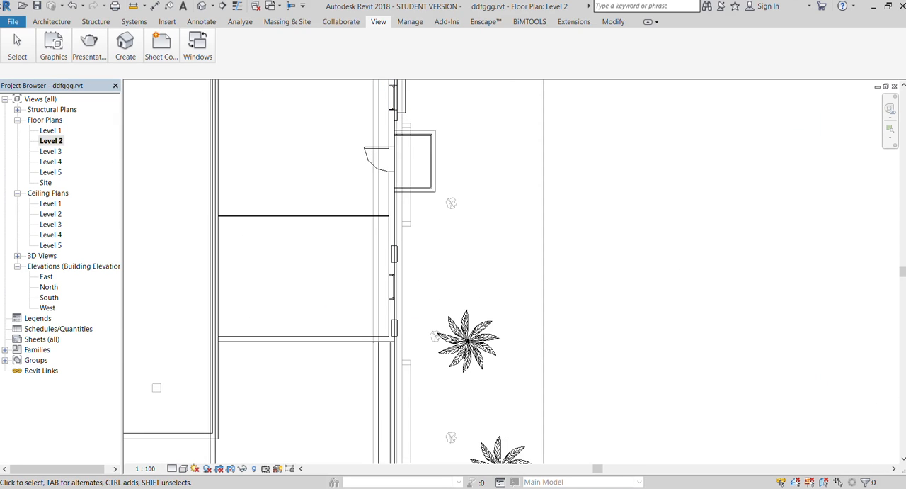
{"action": "left_click", "coordinate": [41, 22]}
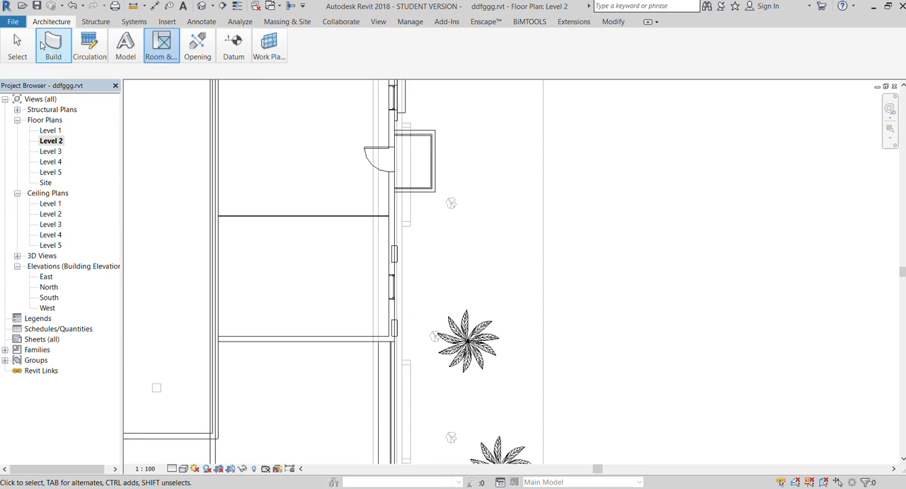
{"action": "left_click", "coordinate": [172, 84]}
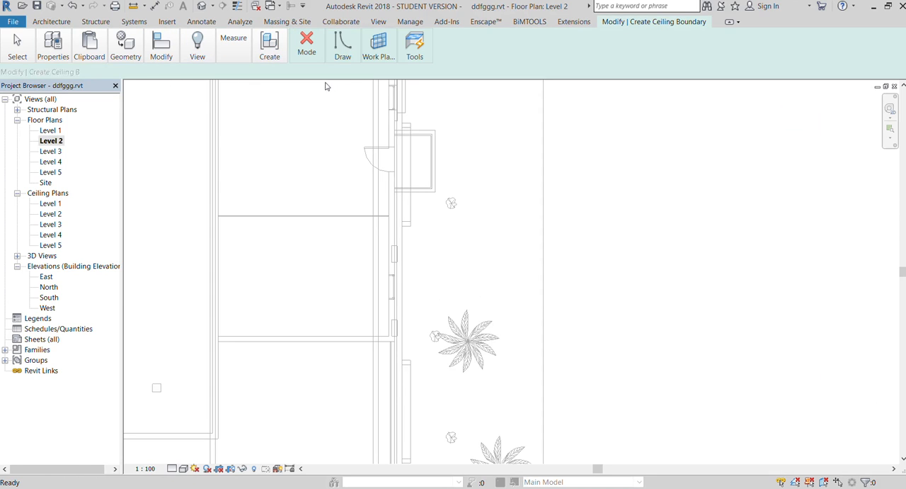
{"action": "left_click", "coordinate": [395, 131]}
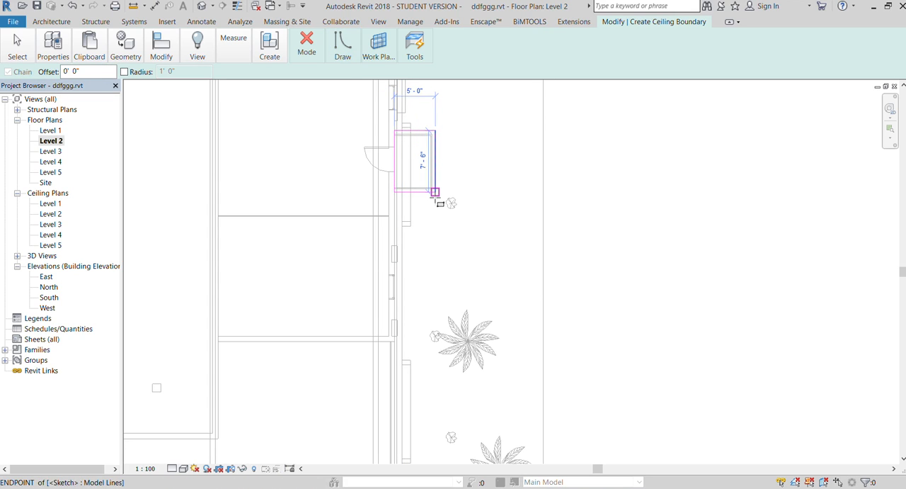
{"action": "left_click", "coordinate": [434, 189]}
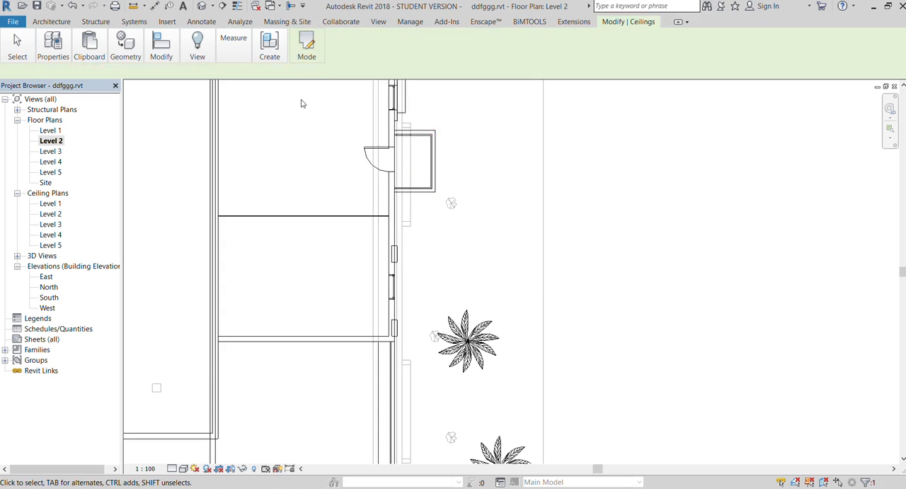
- In the 3D view, move the new side-entrance ceiling up against the underside of the projecting upper balcony
{"action": "left_click", "coordinate": [379, 24]}
{"action": "left_click", "coordinate": [118, 34]}
{"action": "left_click", "coordinate": [121, 71]}
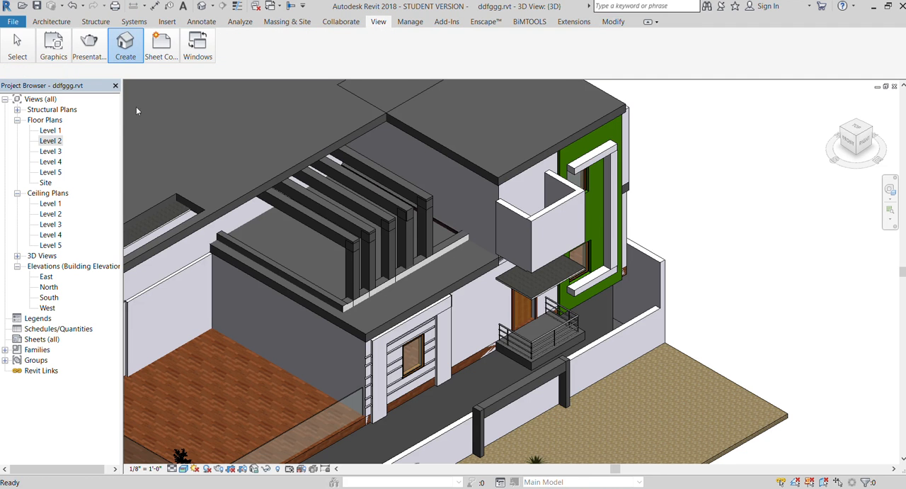
{"action": "left_click", "coordinate": [567, 278]}
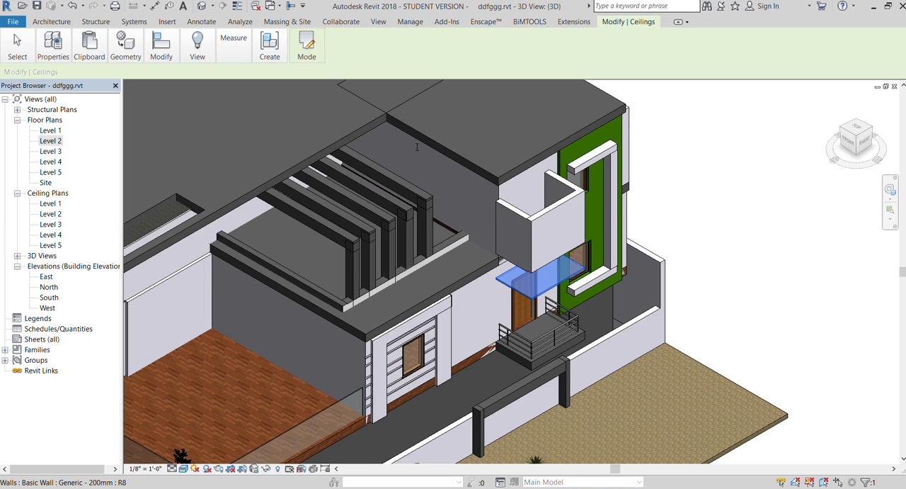
{"action": "key", "text": "Up"}
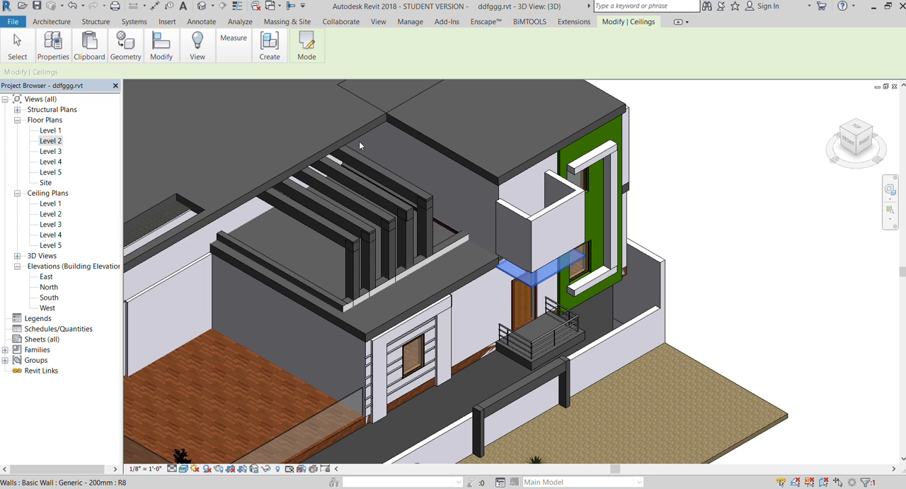
{"action": "key", "text": "Up"}
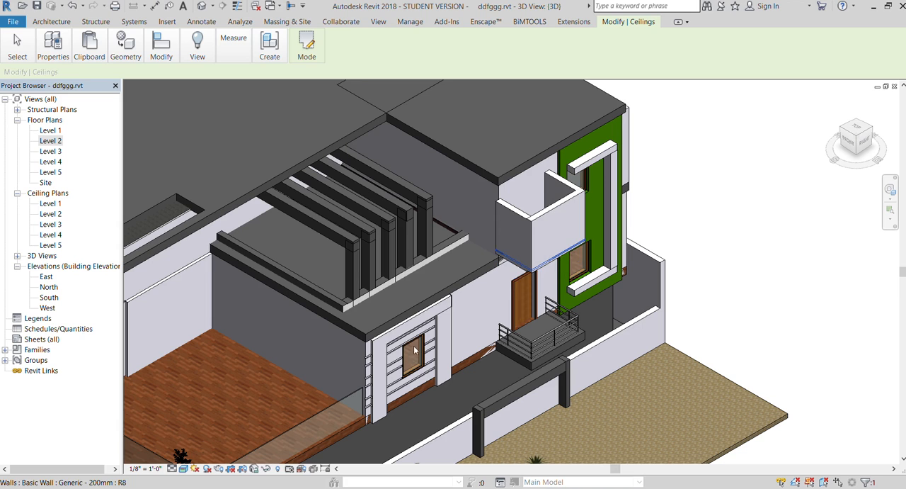
{"action": "key", "text": "Escape"}
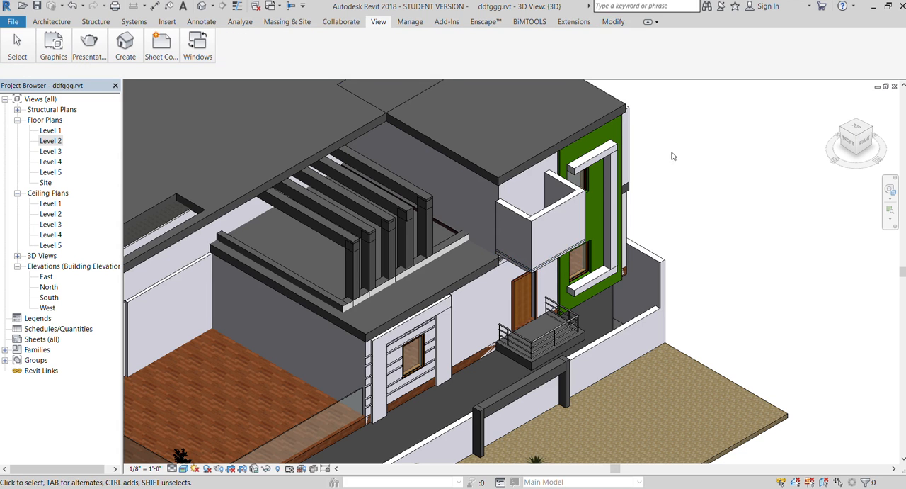
- View the whole house in 3D, then look through the Level 1, Level 2 and Level 3 ceiling plans, returning to Level 1
{"action": "scroll", "coordinate": [669, 152], "scroll_direction": "down", "scroll_amount": 2}
{"action": "scroll", "coordinate": [668, 152], "scroll_direction": "down", "scroll_amount": 1}
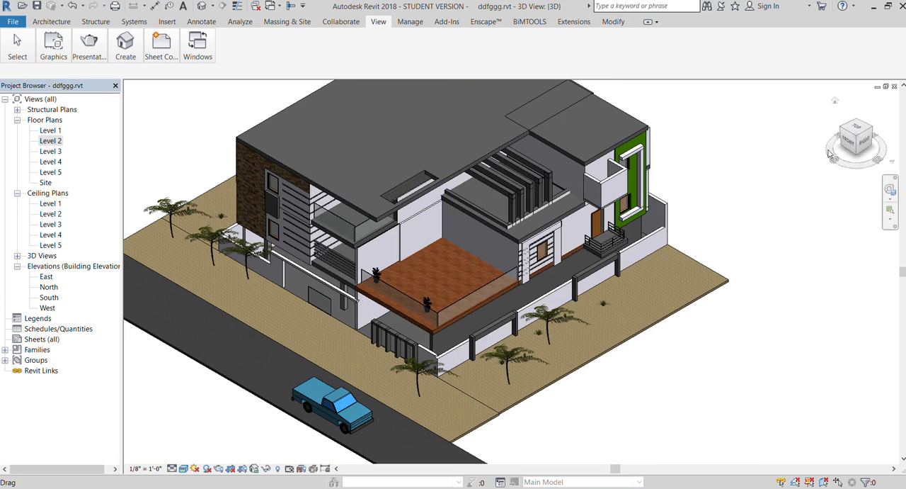
{"action": "left_click_drag", "start_coordinate": [856, 125], "coordinate": [887, 134]}
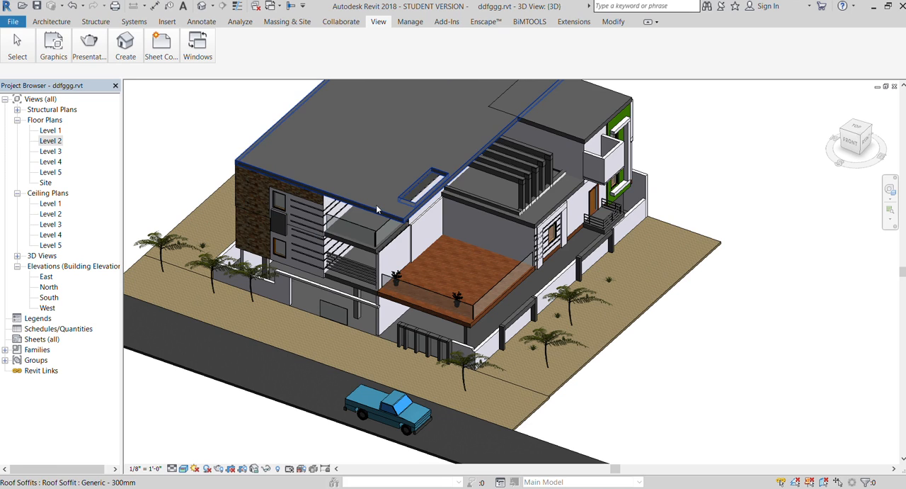
{"action": "double_click", "coordinate": [44, 204]}
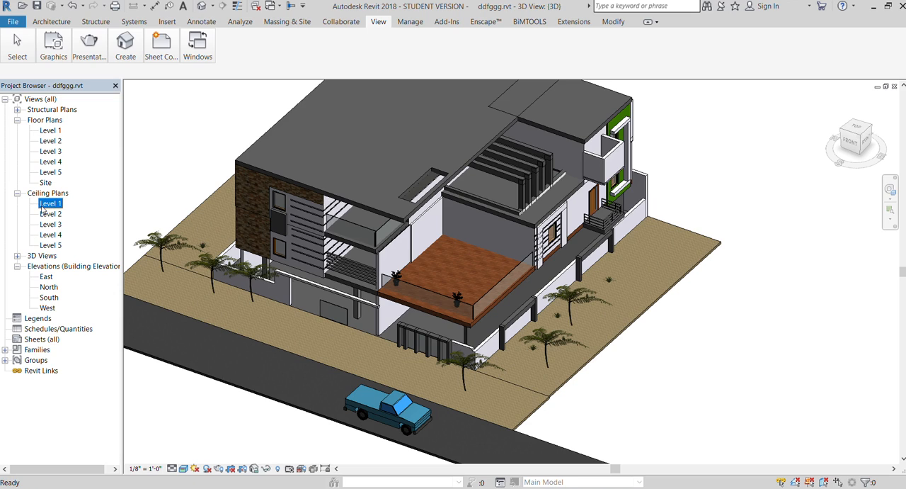
{"action": "double_click", "coordinate": [50, 214]}
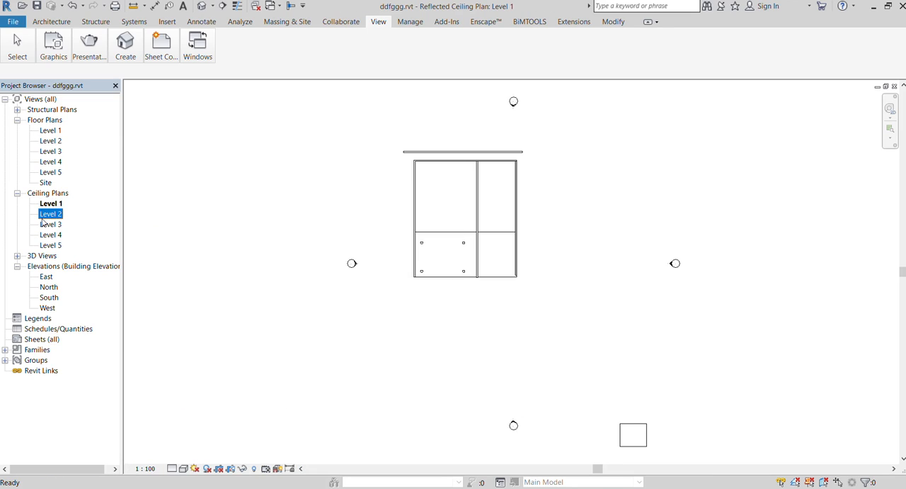
{"action": "double_click", "coordinate": [51, 224]}
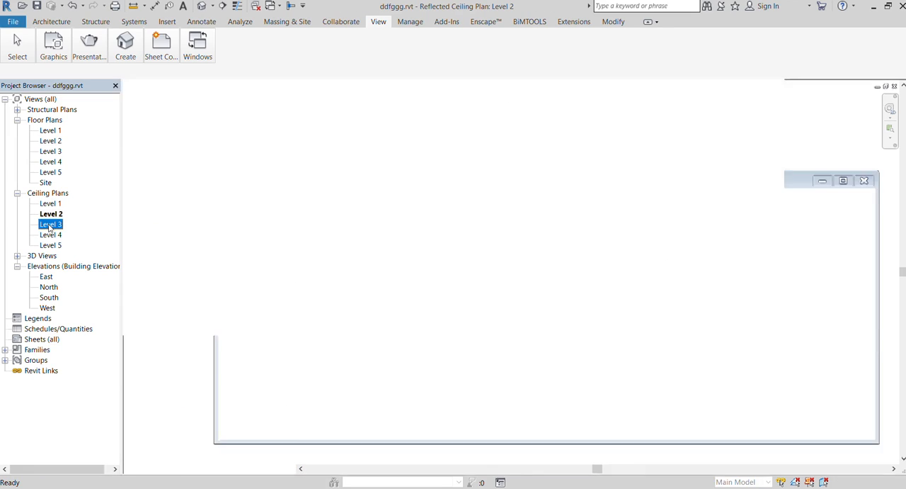
{"action": "scroll", "coordinate": [506, 242], "scroll_direction": "up", "scroll_amount": 1}
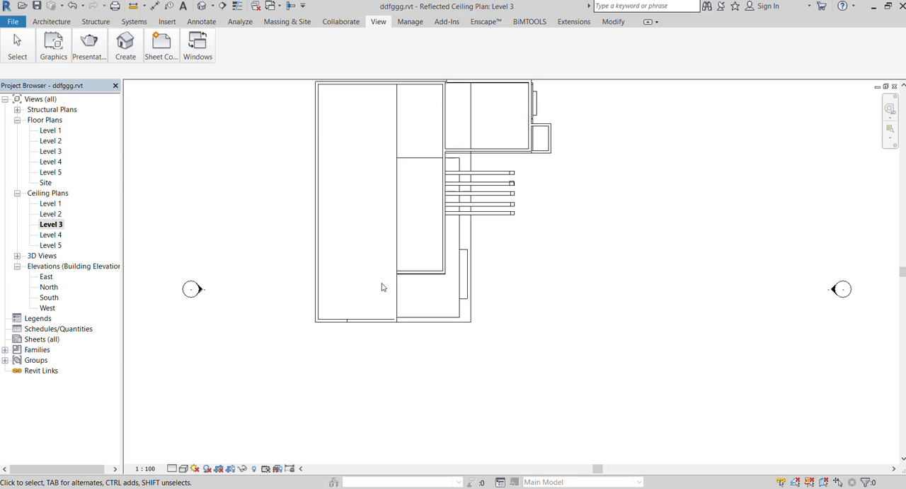
{"action": "double_click", "coordinate": [50, 203]}
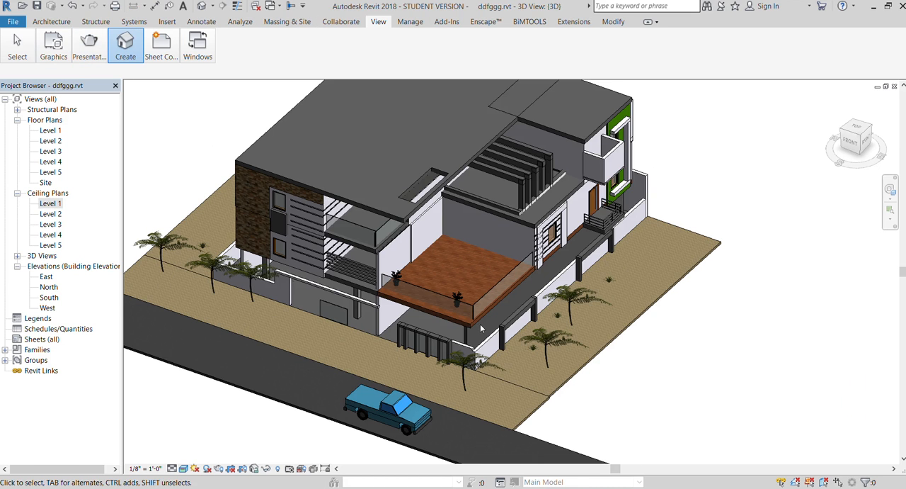
- Return to the 3D view and examine the house from above and at eye level from the front-right corner
{"action": "scroll", "coordinate": [322, 230], "scroll_direction": "up", "scroll_amount": 4}
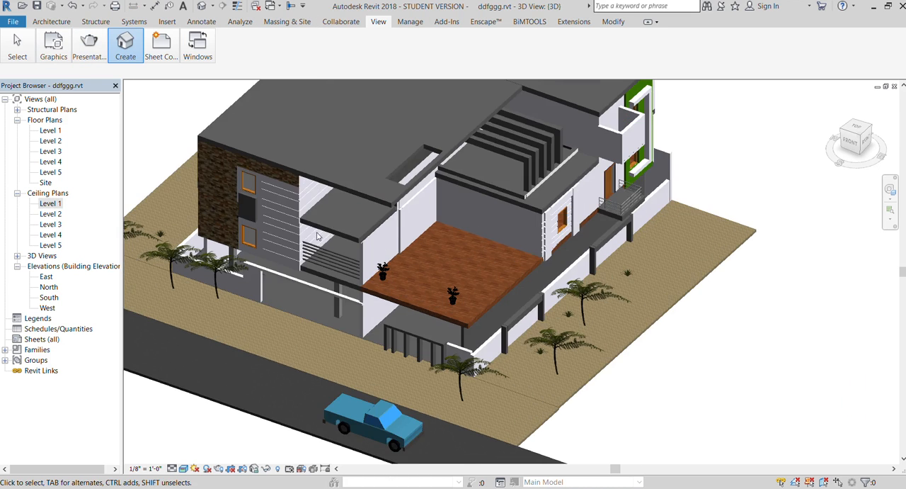
{"action": "scroll", "coordinate": [559, 358], "scroll_direction": "down", "scroll_amount": 5}
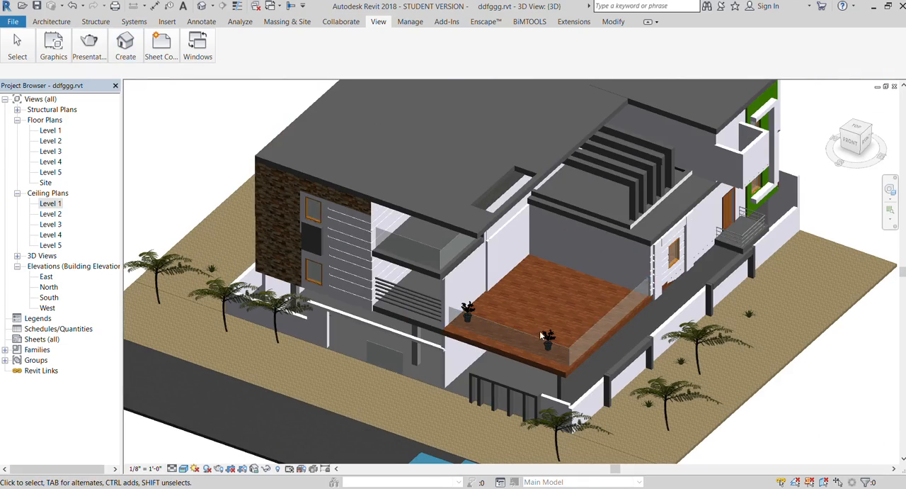
{"action": "left_click", "coordinate": [847, 141]}
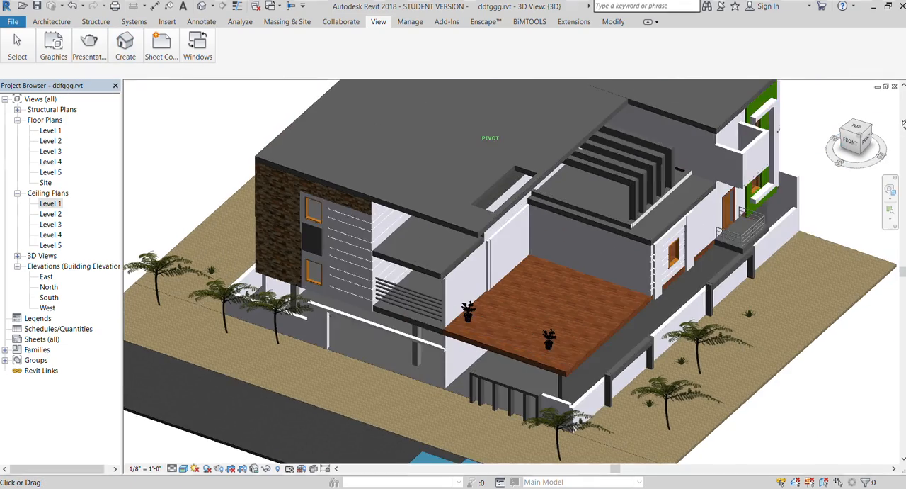
{"action": "left_click_drag", "start_coordinate": [857, 144], "coordinate": [850, 113]}
{"action": "middle_click_drag", "start_coordinate": [538, 233], "coordinate": [459, 329], "text": "shift"}
{"action": "mouse_move", "coordinate": [857, 146]}
{"action": "left_mouse_down"}
{"action": "mouse_move", "coordinate": [857, 161]}
{"action": "mouse_move", "coordinate": [857, 135]}
{"action": "left_mouse_up"}
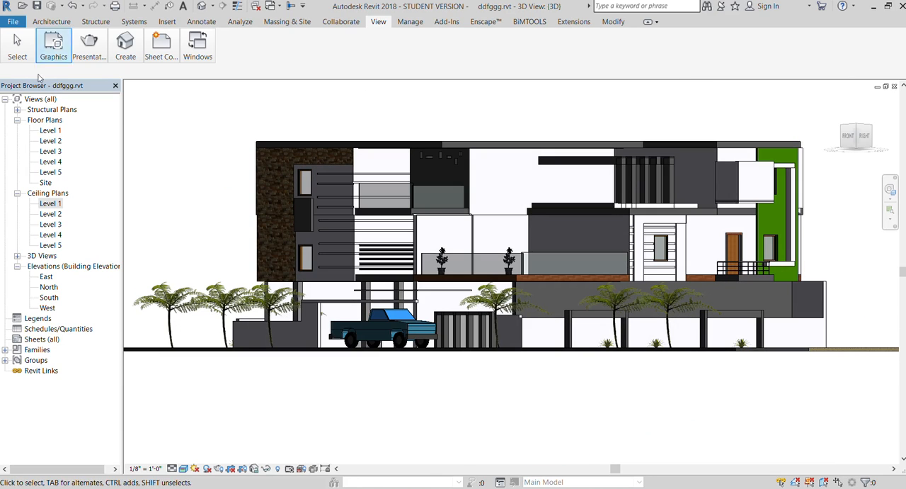
- In the Level 1 ceiling plan, start placing a component and open family loading for it
{"action": "double_click", "coordinate": [51, 204]}
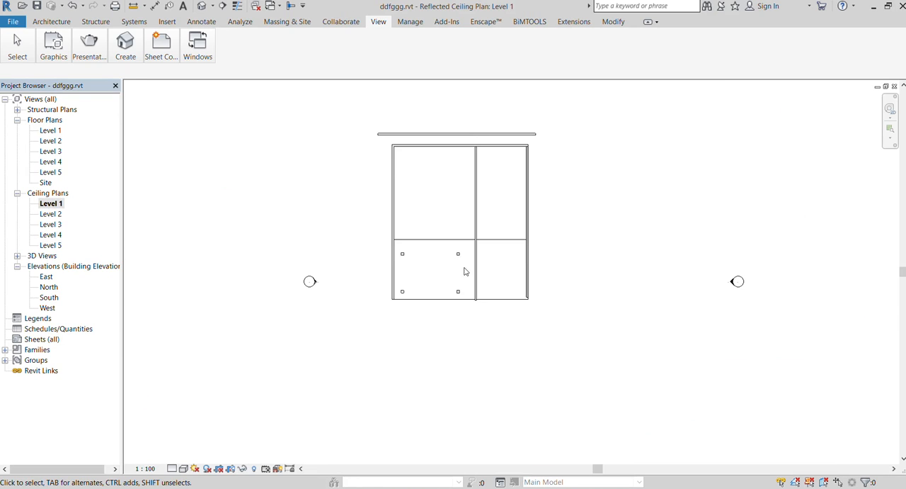
{"action": "scroll", "coordinate": [464, 271], "scroll_direction": "up", "scroll_amount": 2}
{"action": "left_click", "coordinate": [52, 22]}
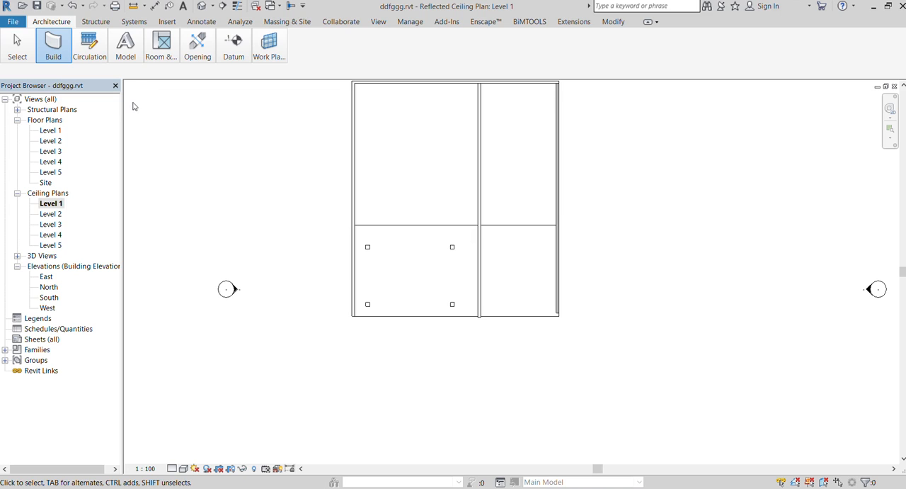
{"action": "key", "text": "c"}
{"action": "key", "text": "m"}
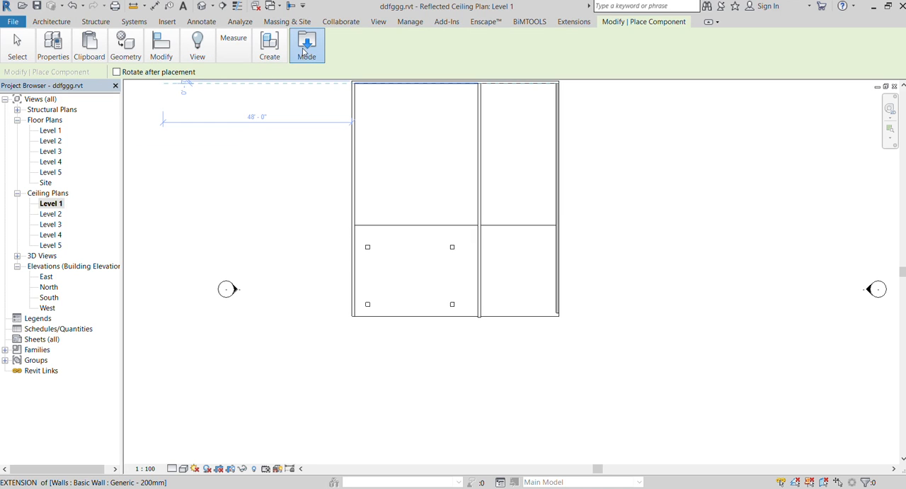
{"action": "left_click", "coordinate": [300, 84]}
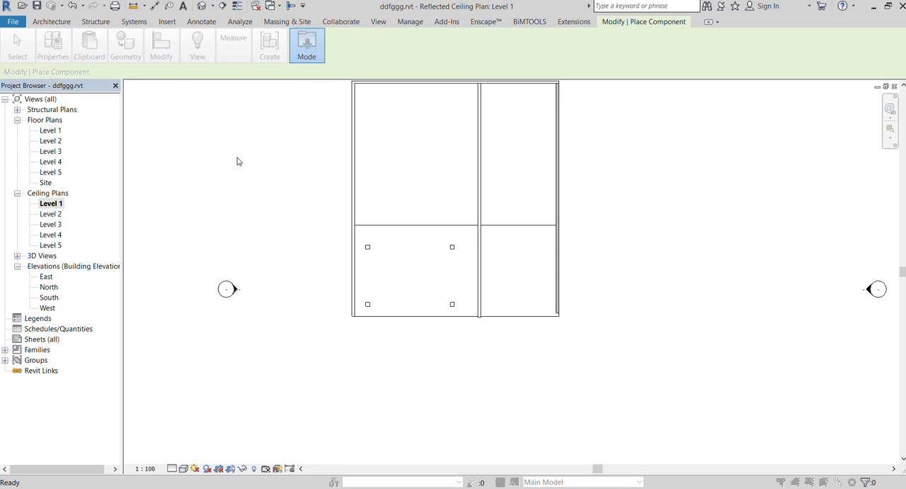
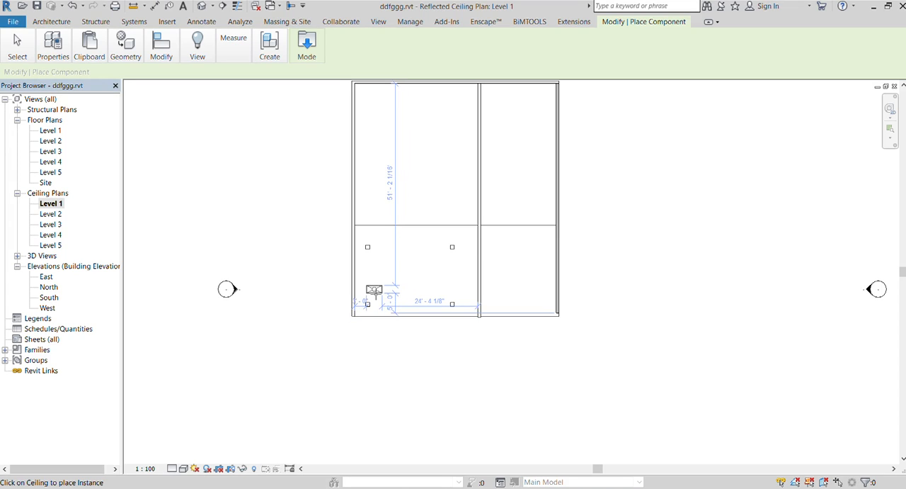
- Place eight troffer lights on the front ceilings of the Level 1 ceiling plan, four on each side of the dividing wall
{"action": "left_click", "coordinate": [374, 289]}
{"action": "left_click", "coordinate": [404, 252]}
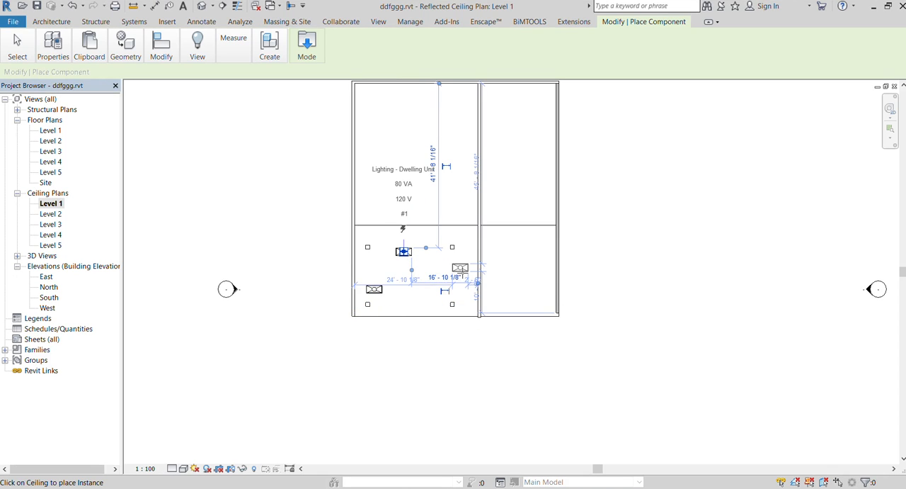
{"action": "left_click", "coordinate": [460, 268]}
{"action": "left_click", "coordinate": [416, 305]}
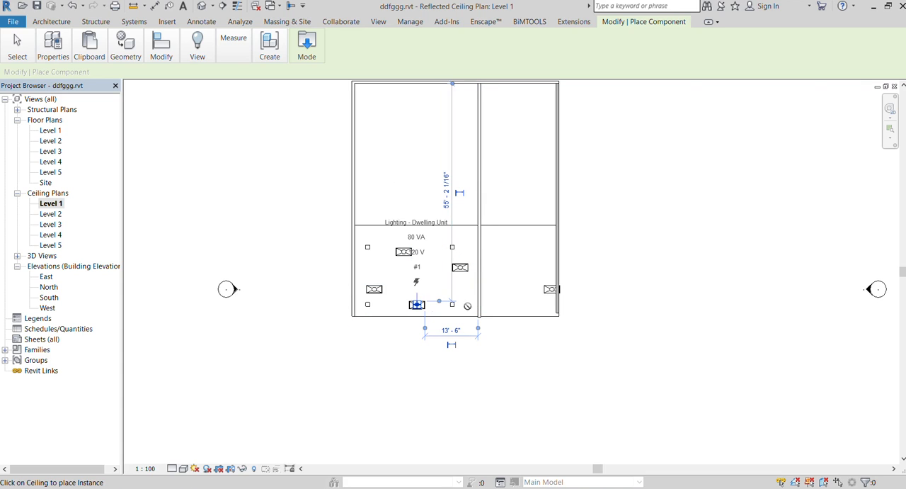
{"action": "left_click", "coordinate": [496, 303]}
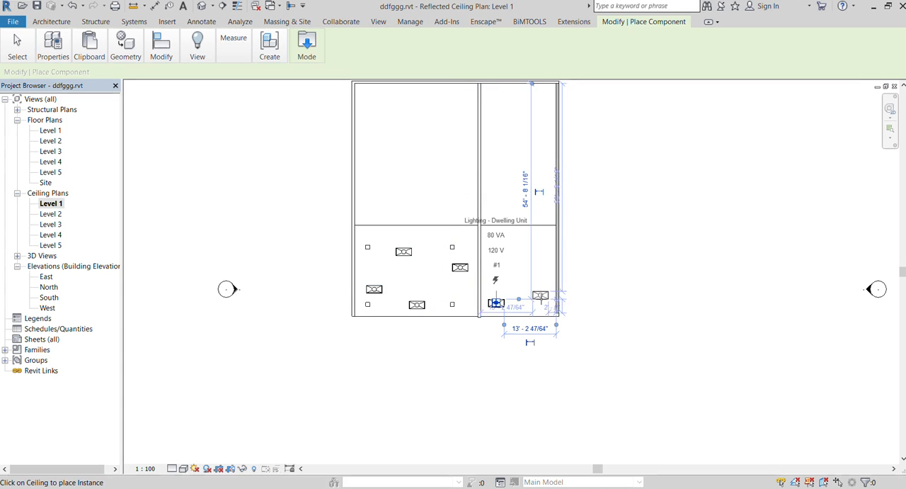
{"action": "left_click", "coordinate": [540, 282]}
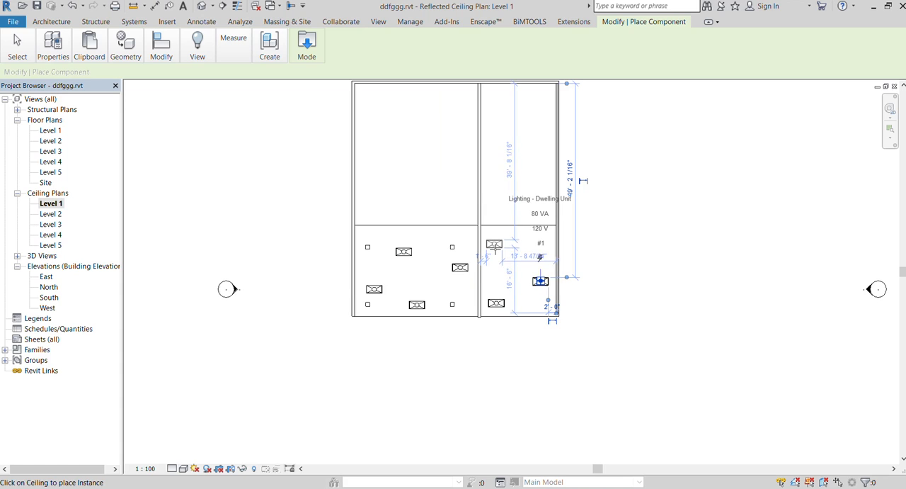
{"action": "left_click", "coordinate": [493, 243]}
{"action": "left_click", "coordinate": [521, 259]}
- Return to the 3D view and examine the house from its front-right side and from above
{"action": "left_click", "coordinate": [374, 23]}
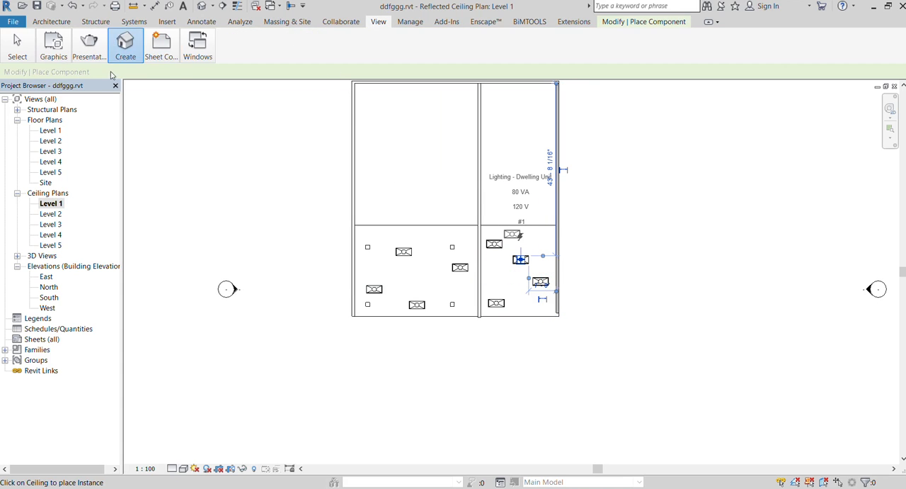
{"action": "left_click", "coordinate": [126, 46]}
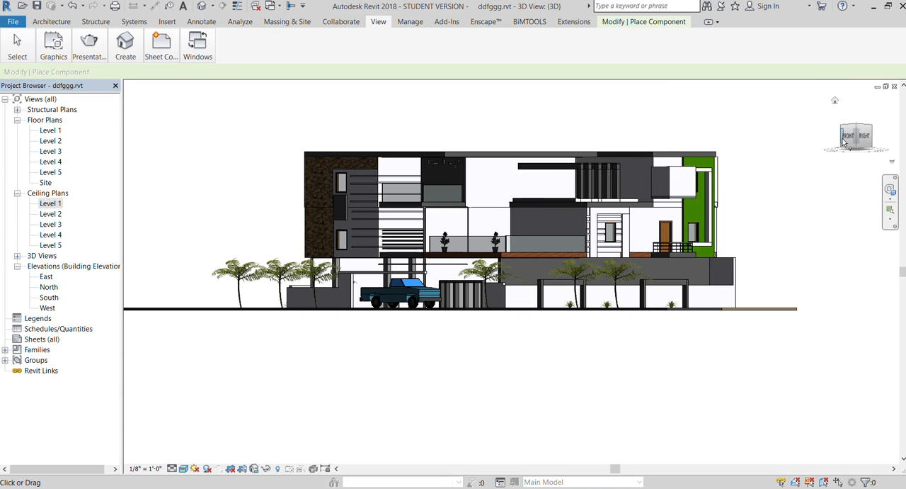
{"action": "mouse_move", "coordinate": [846, 140]}
{"action": "left_mouse_down"}
{"action": "mouse_move", "coordinate": [840, 120]}
{"action": "mouse_move", "coordinate": [892, 126]}
{"action": "mouse_move", "coordinate": [156, 136]}
{"action": "mouse_move", "coordinate": [198, 156]}
{"action": "mouse_move", "coordinate": [148, 158]}
{"action": "mouse_move", "coordinate": [148, 144]}
{"action": "left_mouse_up"}
{"action": "left_click_drag", "start_coordinate": [856, 143], "coordinate": [862, 174]}
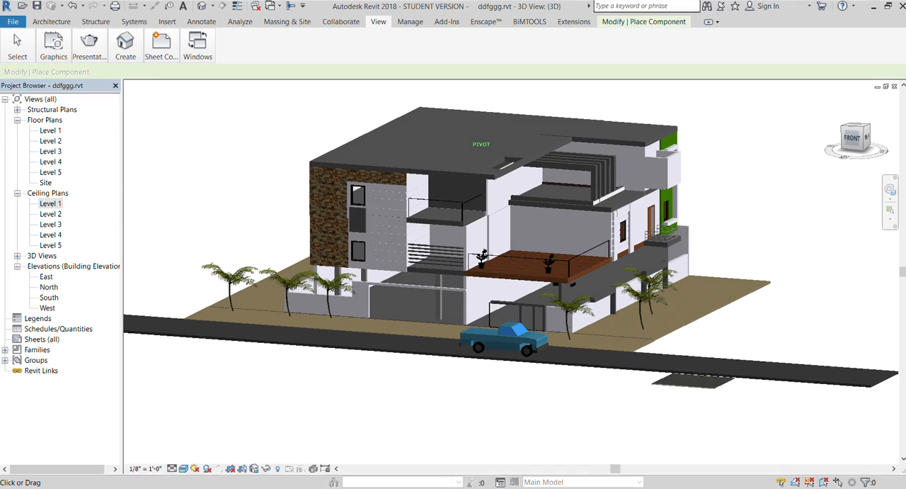
{"action": "scroll", "coordinate": [666, 204], "scroll_direction": "up", "scroll_amount": 2}
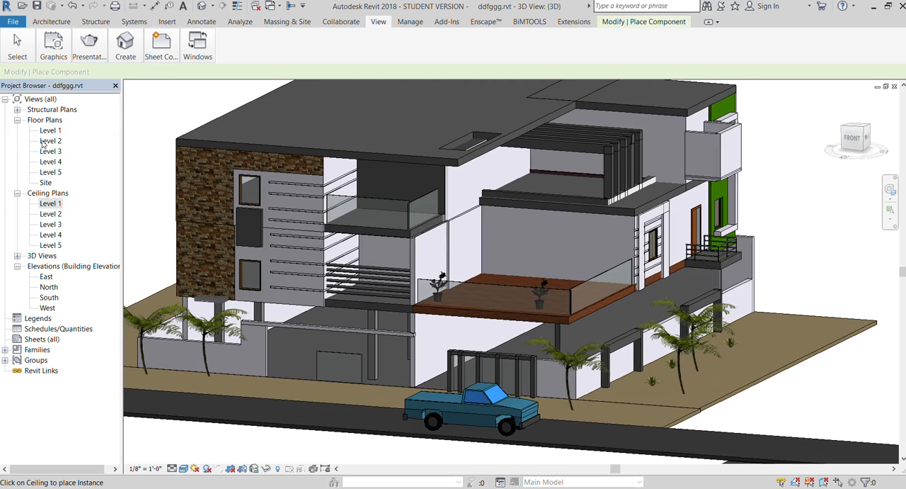
- In the Level 2 floor plan, place a troffer light in the small front bay beside the planted terrace
{"action": "double_click", "coordinate": [50, 141]}
{"action": "scroll", "coordinate": [265, 327], "scroll_direction": "up", "scroll_amount": 3}
{"action": "left_click", "coordinate": [50, 22]}
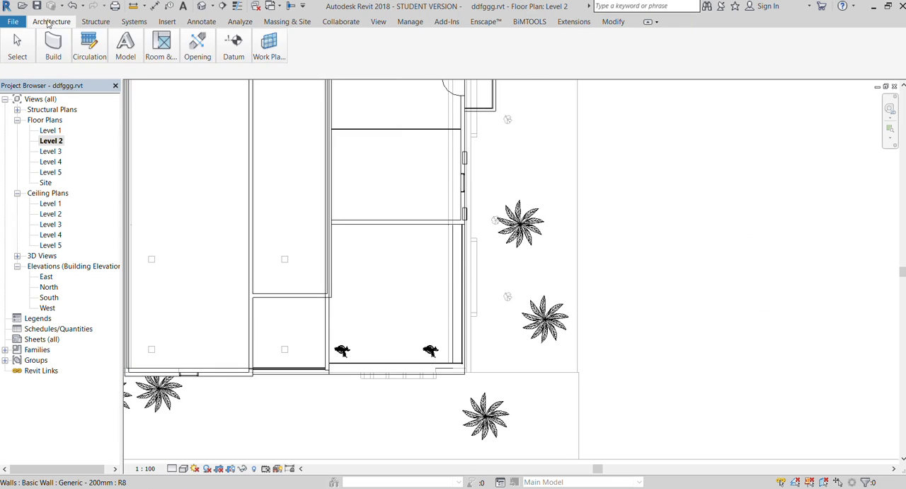
{"action": "left_click", "coordinate": [102, 87]}
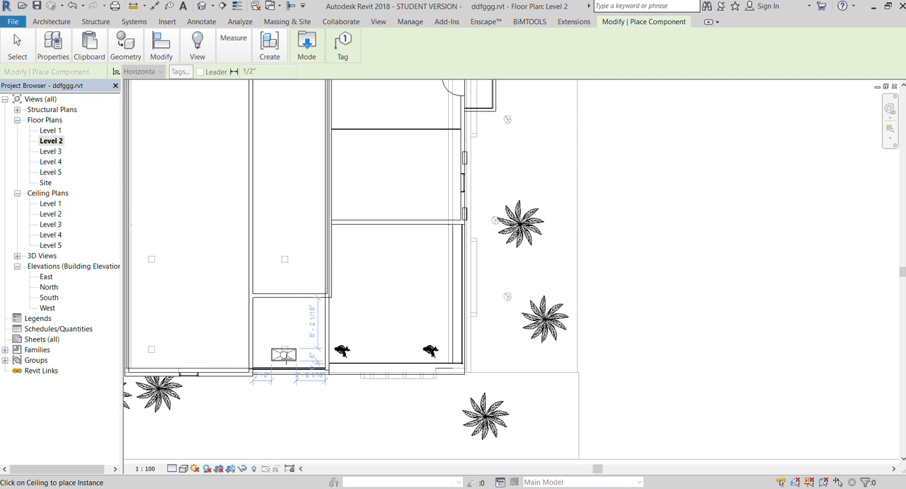
{"action": "left_click", "coordinate": [284, 315]}
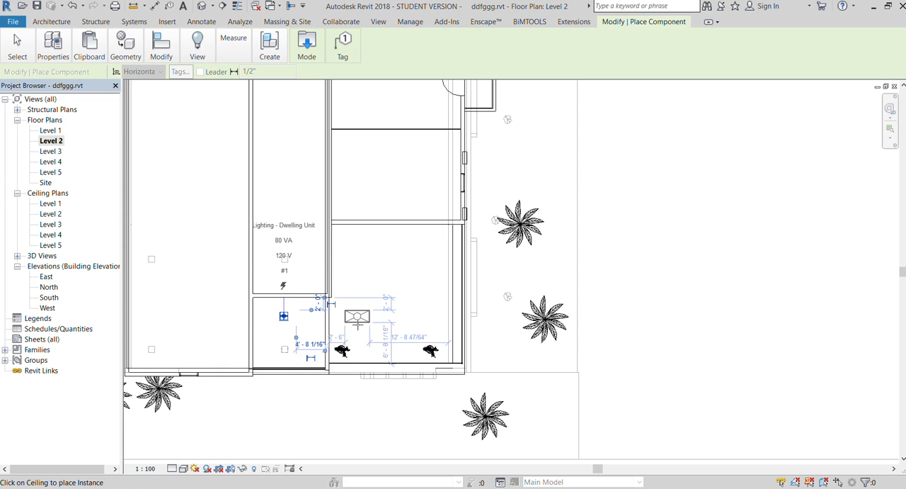
- Place a troffer light over the small side-entrance balcony outside the door and rotate it 90 degrees to run along the wall
{"action": "scroll", "coordinate": [356, 321], "scroll_direction": "down", "scroll_amount": 3}
{"action": "scroll", "coordinate": [435, 138], "scroll_direction": "up", "scroll_amount": 6}
{"action": "scroll", "coordinate": [440, 186], "scroll_direction": "up", "scroll_amount": 2}
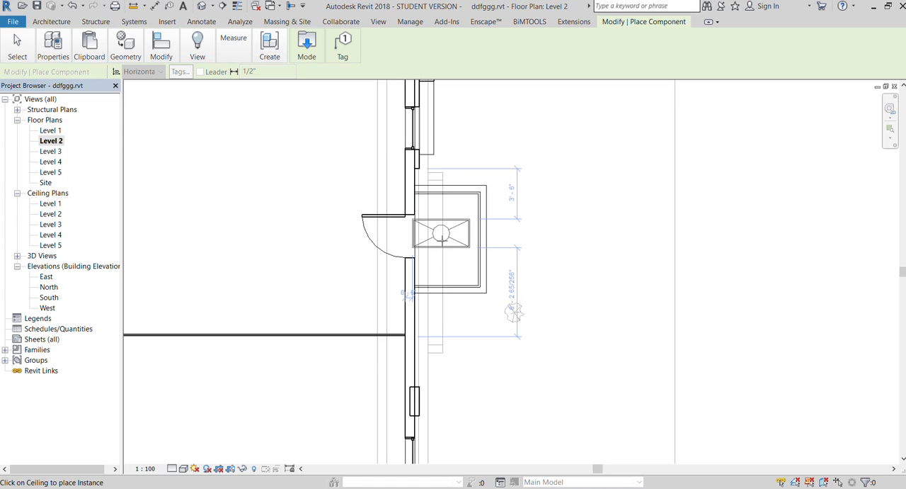
{"action": "left_click", "coordinate": [450, 234]}
{"action": "key", "text": "Escape"}
{"action": "key", "text": "Escape"}
{"action": "left_click", "coordinate": [455, 239]}
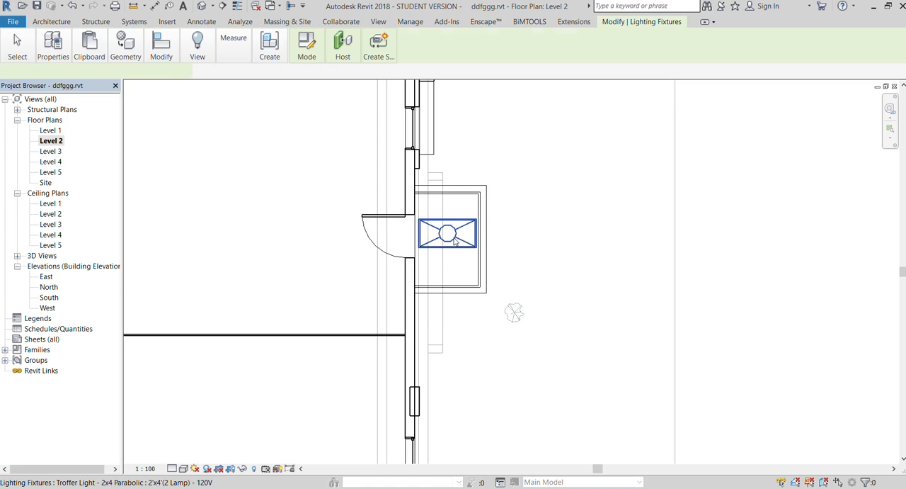
{"action": "key", "text": "space"}
{"action": "left_click", "coordinate": [519, 119]}
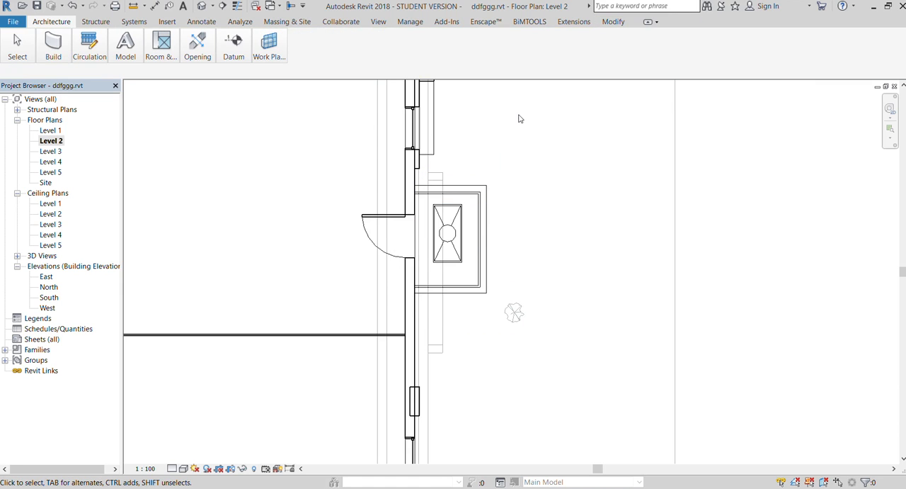
- In the 3D view from below, place a troffer light on the ceiling under the upper front balcony
{"action": "left_click", "coordinate": [379, 22]}
{"action": "left_click", "coordinate": [125, 44]}
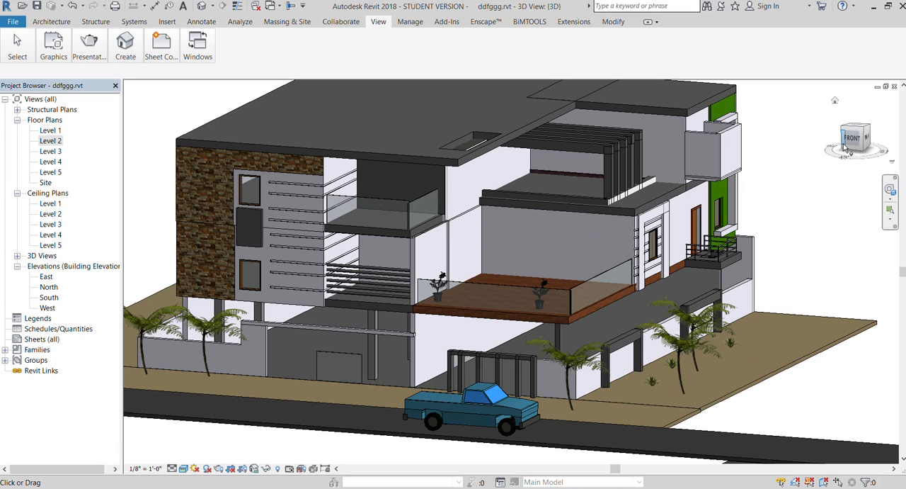
{"action": "left_click_drag", "start_coordinate": [843, 143], "coordinate": [861, 117]}
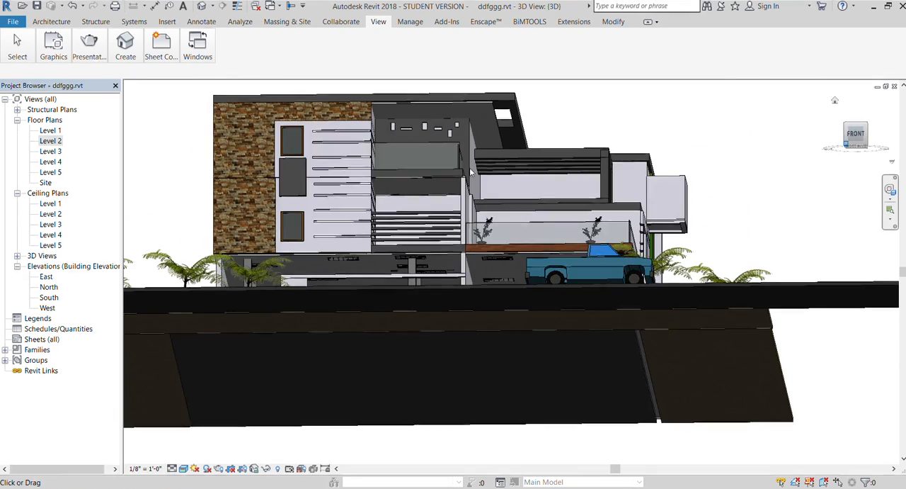
{"action": "scroll", "coordinate": [757, 127], "scroll_direction": "up", "scroll_amount": 1}
{"action": "scroll", "coordinate": [389, 156], "scroll_direction": "up", "scroll_amount": 4}
{"action": "scroll", "coordinate": [340, 177], "scroll_direction": "up", "scroll_amount": 3}
{"action": "left_click", "coordinate": [371, 144]}
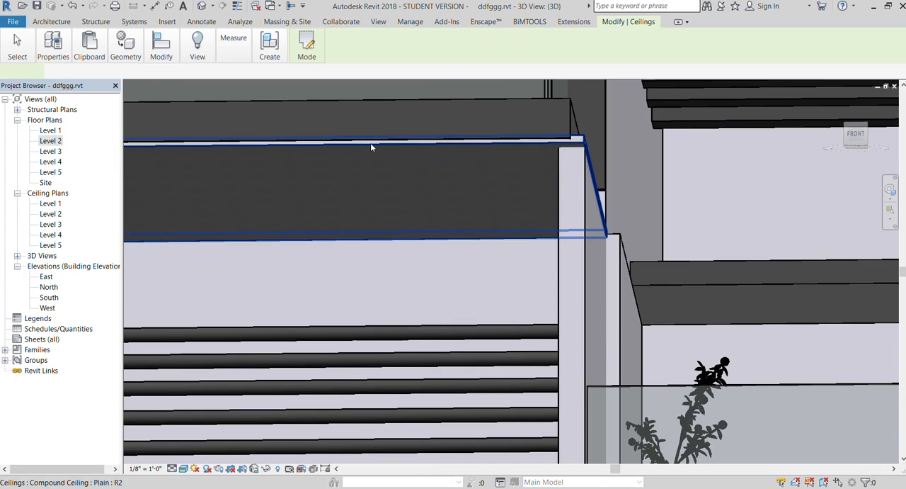
{"action": "scroll", "coordinate": [545, 146], "scroll_direction": "down", "scroll_amount": 5}
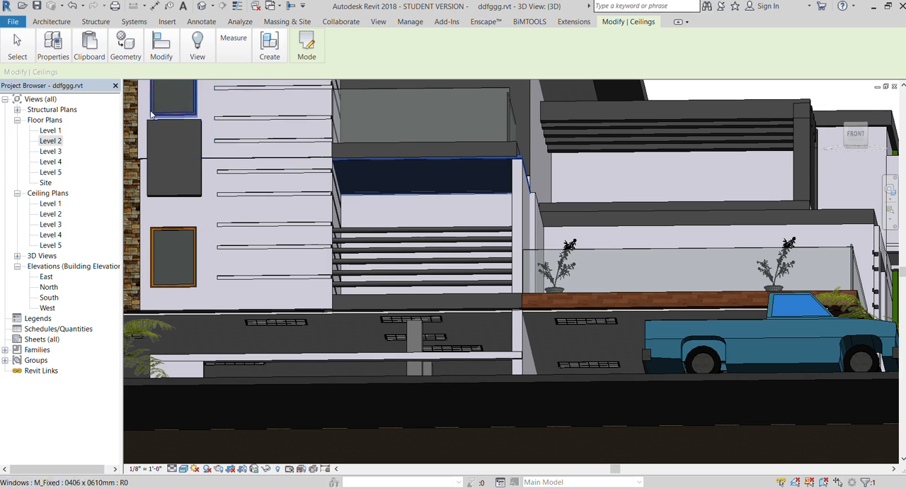
{"action": "left_click", "coordinate": [55, 22]}
{"action": "left_click", "coordinate": [51, 55]}
{"action": "left_click", "coordinate": [108, 88]}
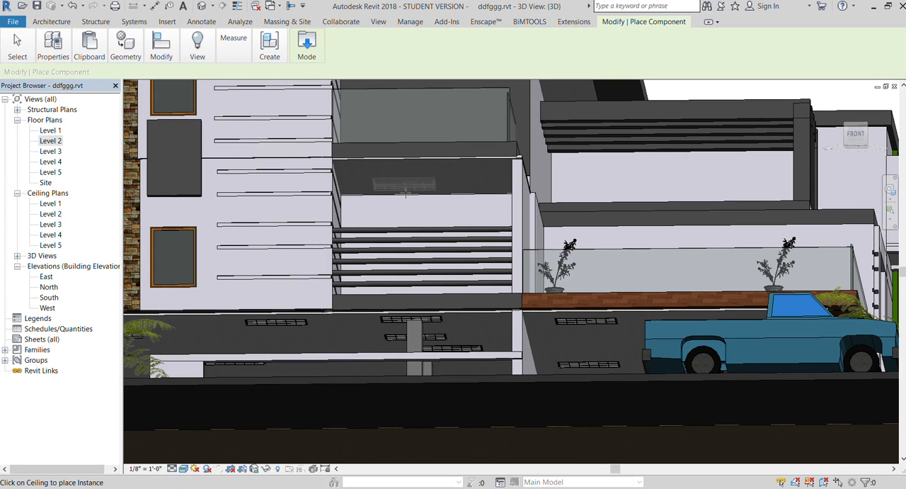
{"action": "left_click", "coordinate": [431, 189]}
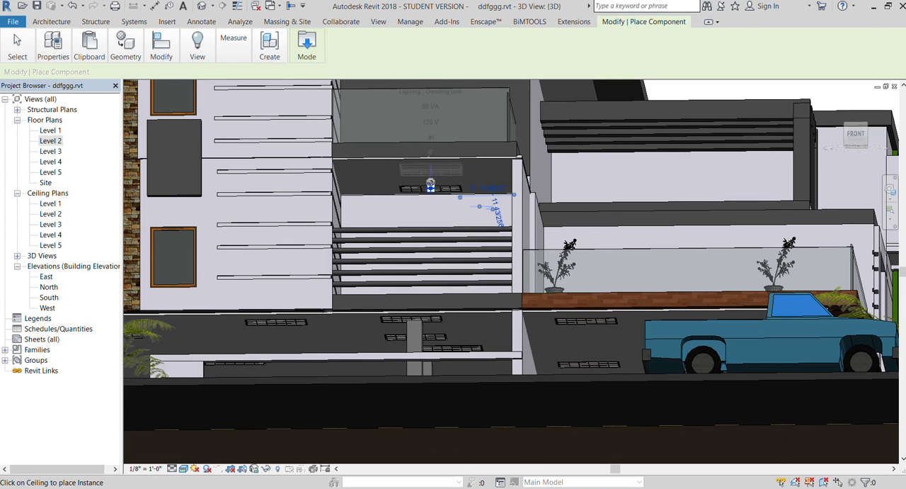
- Place troffer lights on the roof overhang ceiling above the top front balcony
{"action": "scroll", "coordinate": [435, 180], "scroll_direction": "down", "scroll_amount": 5}
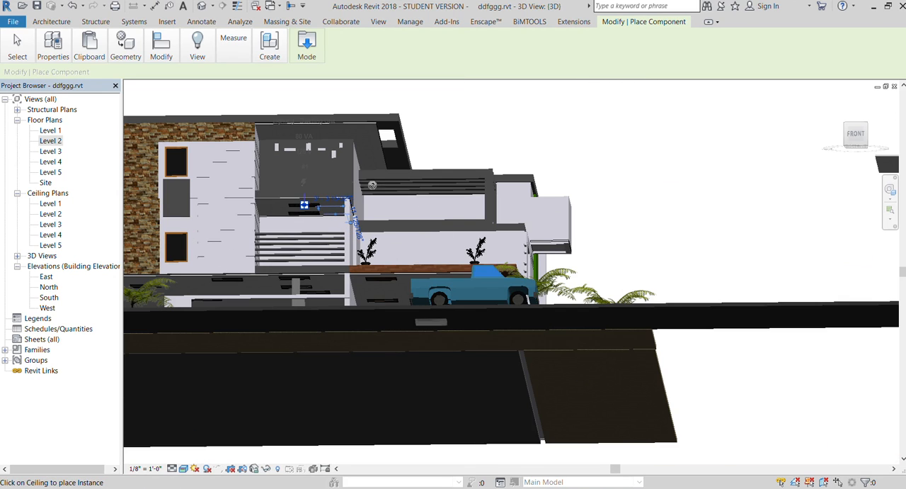
{"action": "scroll", "coordinate": [304, 204], "scroll_direction": "up", "scroll_amount": 4}
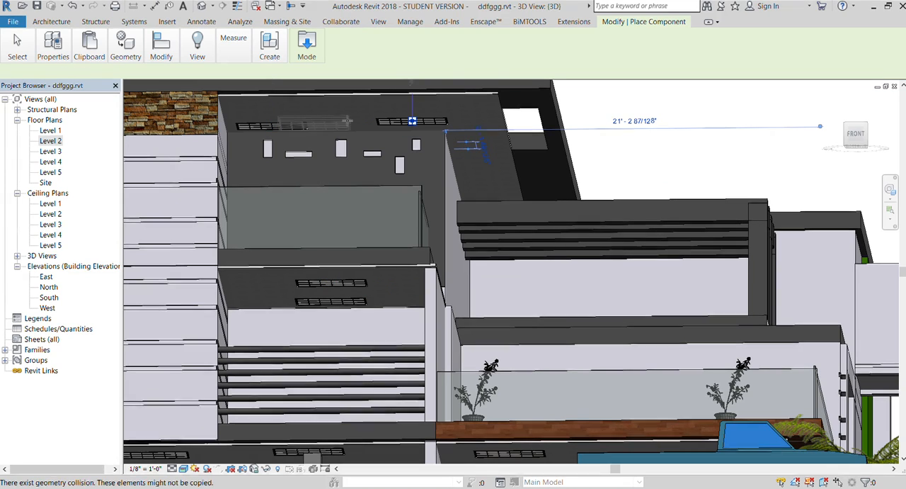
{"action": "scroll", "coordinate": [309, 193], "scroll_direction": "down", "scroll_amount": 3}
- Place a troffer light on the narrow side strip of the roof overhang ceiling and rotate it 90 degrees
{"action": "middle_click_drag", "start_coordinate": [491, 253], "coordinate": [313, 303]}
{"action": "scroll", "coordinate": [305, 301], "scroll_direction": "up", "scroll_amount": 5}
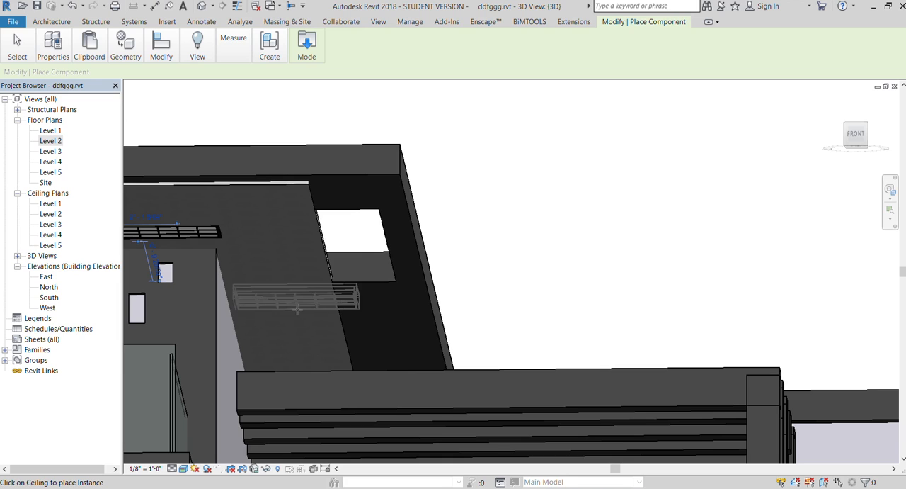
{"action": "left_click", "coordinate": [293, 310]}
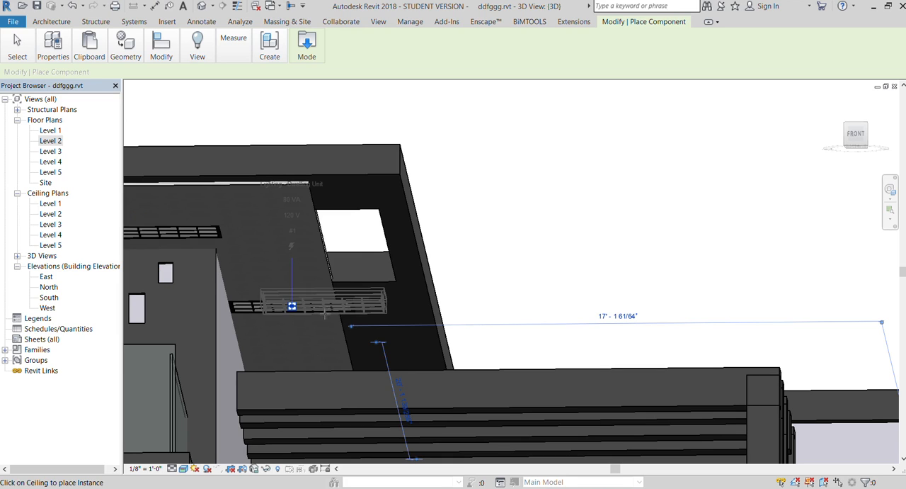
{"action": "key", "text": "Escape"}
{"action": "key", "text": "Escape"}
{"action": "left_click", "coordinate": [336, 312]}
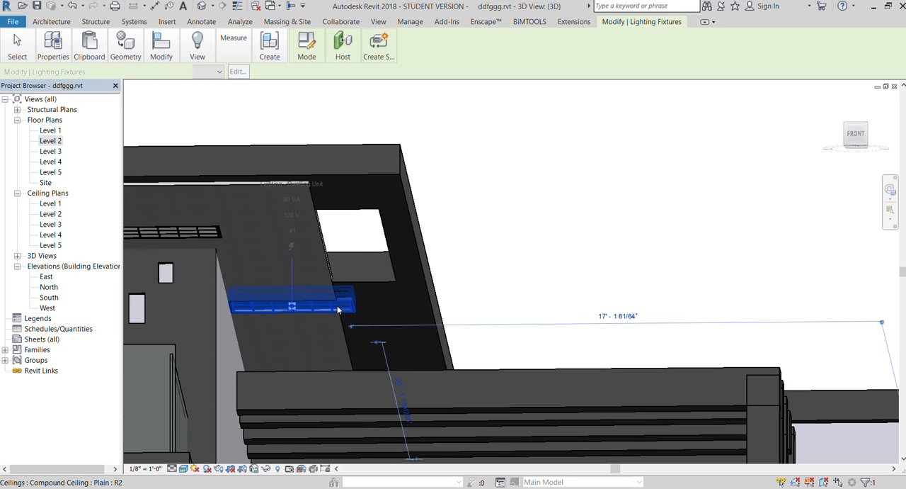
{"action": "key", "text": "space"}
- Add another troffer light farther back along the side roof overhang ceiling and turn it to match the first one there
{"action": "scroll", "coordinate": [539, 228], "scroll_direction": "down", "scroll_amount": 2}
{"action": "left_click_drag", "start_coordinate": [852, 145], "coordinate": [825, 141]}
{"action": "scroll", "coordinate": [401, 319], "scroll_direction": "up", "scroll_amount": 4}
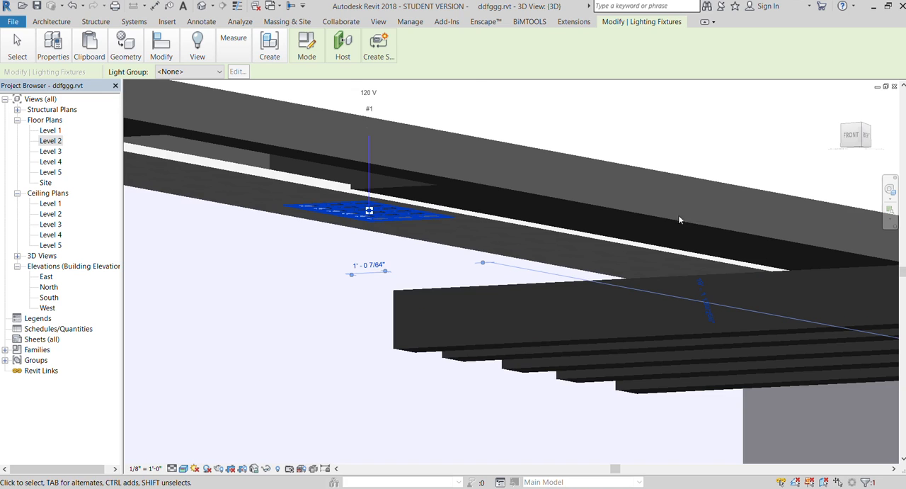
{"action": "left_click", "coordinate": [855, 134]}
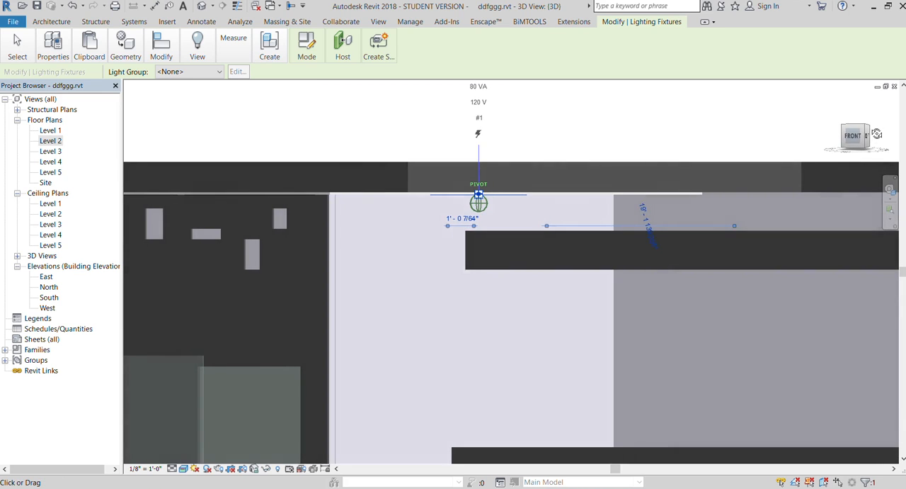
{"action": "left_click_drag", "start_coordinate": [876, 128], "coordinate": [859, 107]}
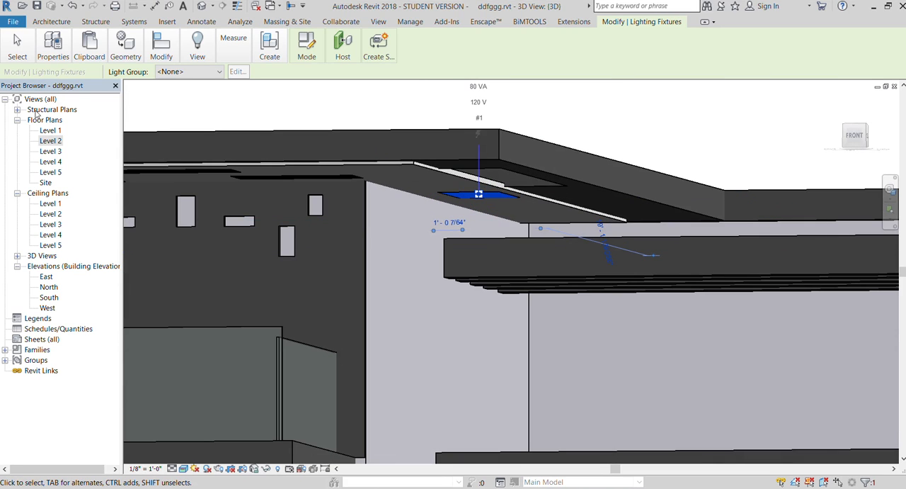
{"action": "left_click", "coordinate": [53, 25]}
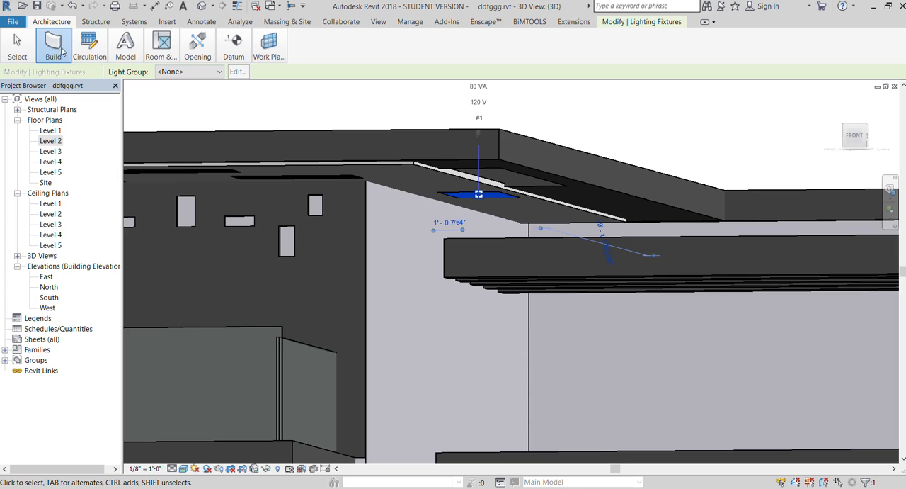
{"action": "left_click", "coordinate": [119, 82]}
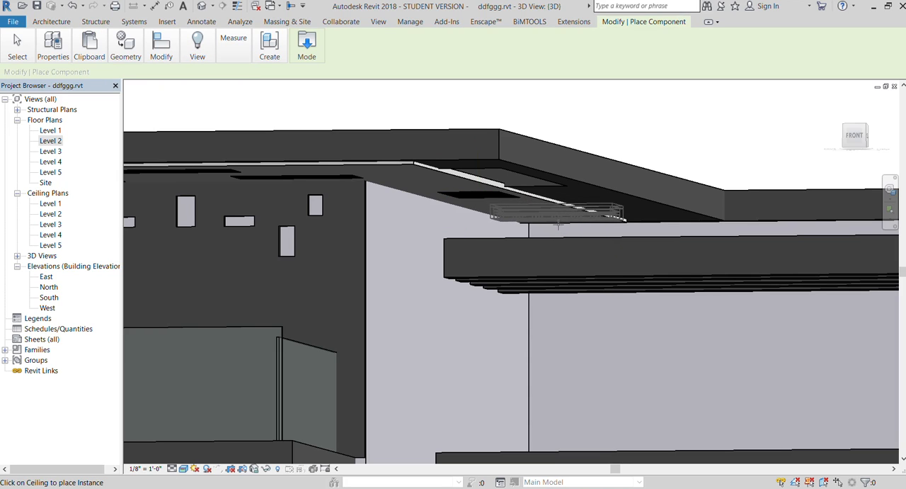
{"action": "left_click", "coordinate": [558, 225]}
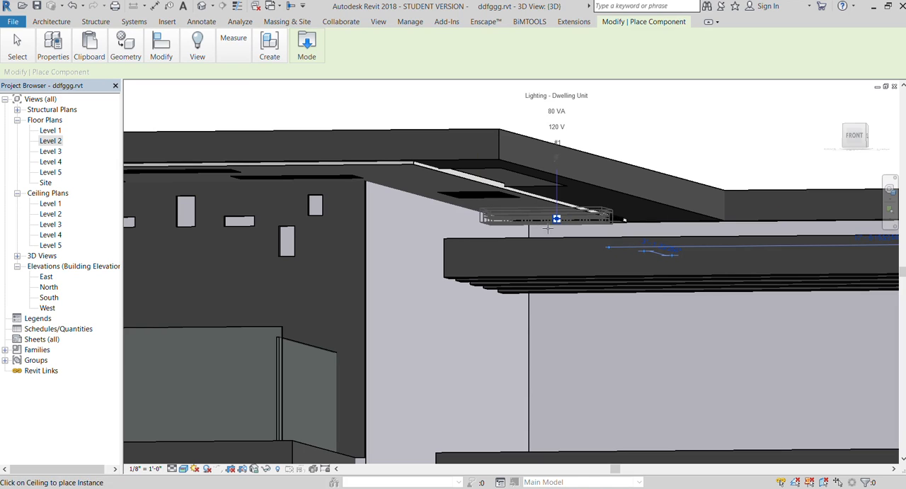
{"action": "key", "text": "Escape"}
{"action": "left_click", "coordinate": [556, 227]}
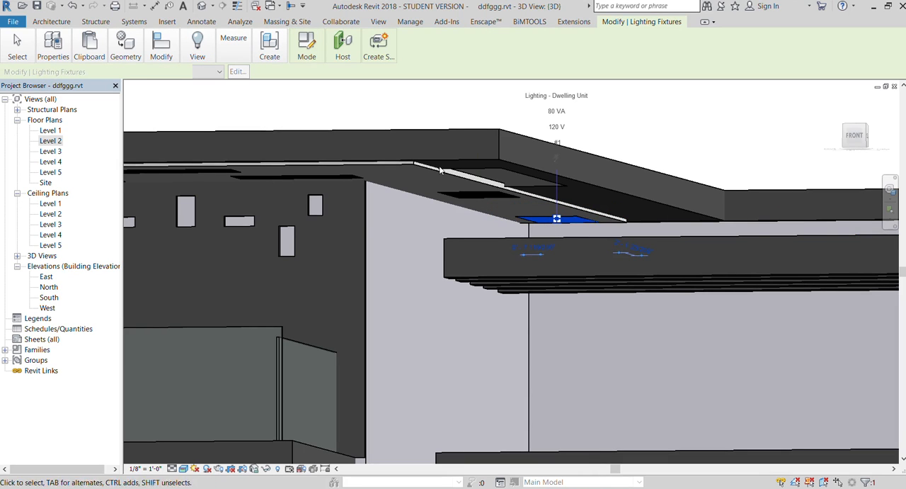
{"action": "left_click", "coordinate": [399, 112]}
- Place a troffer light on the ceiling under the projecting upper side balcony next to the green wall
{"action": "scroll", "coordinate": [272, 143], "scroll_direction": "down", "scroll_amount": 4}
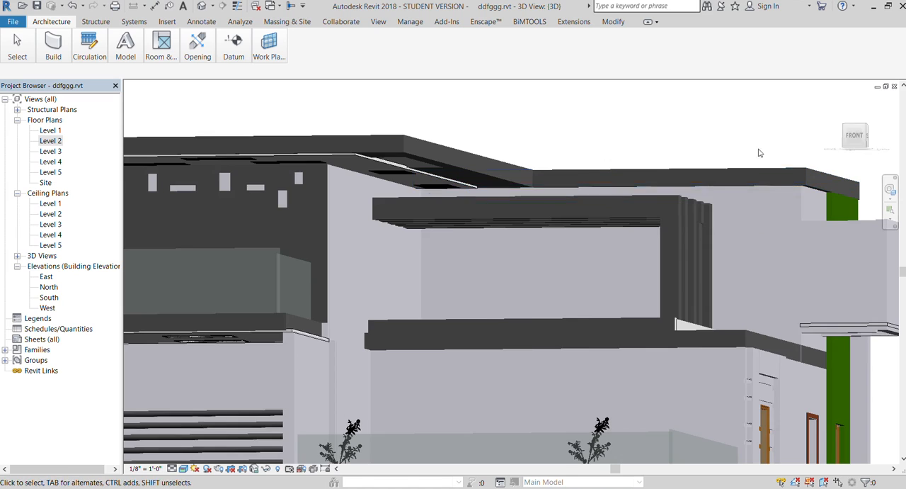
{"action": "left_click_drag", "start_coordinate": [855, 133], "coordinate": [595, 156]}
{"action": "scroll", "coordinate": [386, 224], "scroll_direction": "down", "scroll_amount": 4}
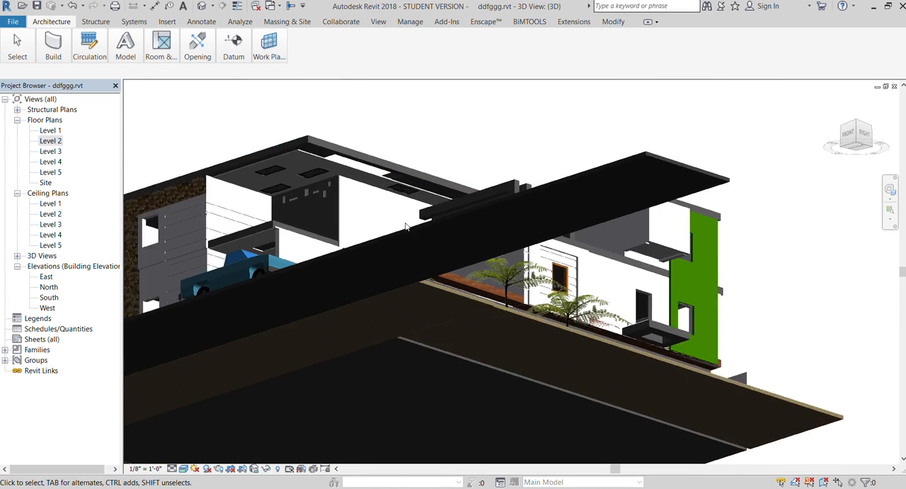
{"action": "scroll", "coordinate": [628, 252], "scroll_direction": "up", "scroll_amount": 8}
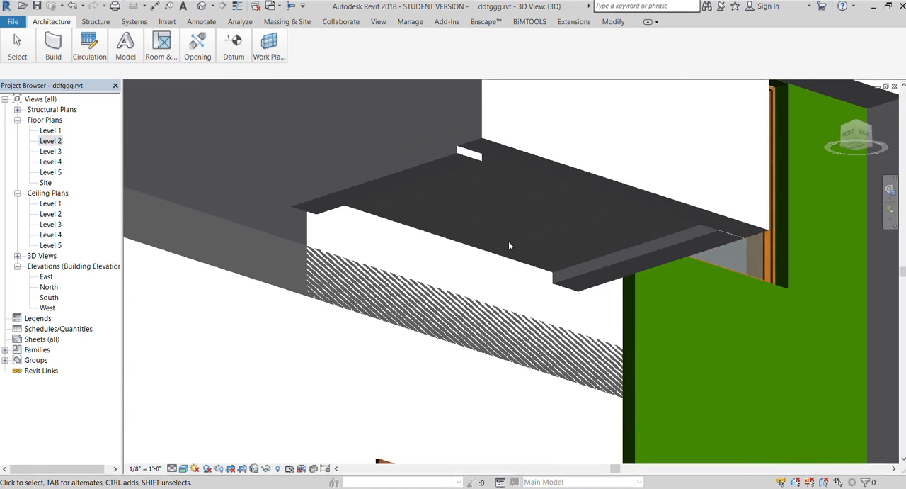
{"action": "scroll", "coordinate": [527, 230], "scroll_direction": "down", "scroll_amount": 4}
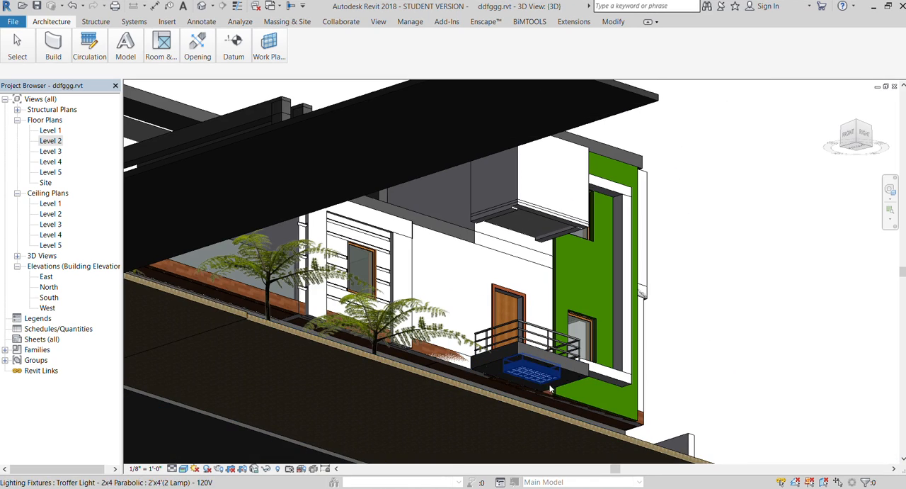
{"action": "scroll", "coordinate": [527, 192], "scroll_direction": "up", "scroll_amount": 5}
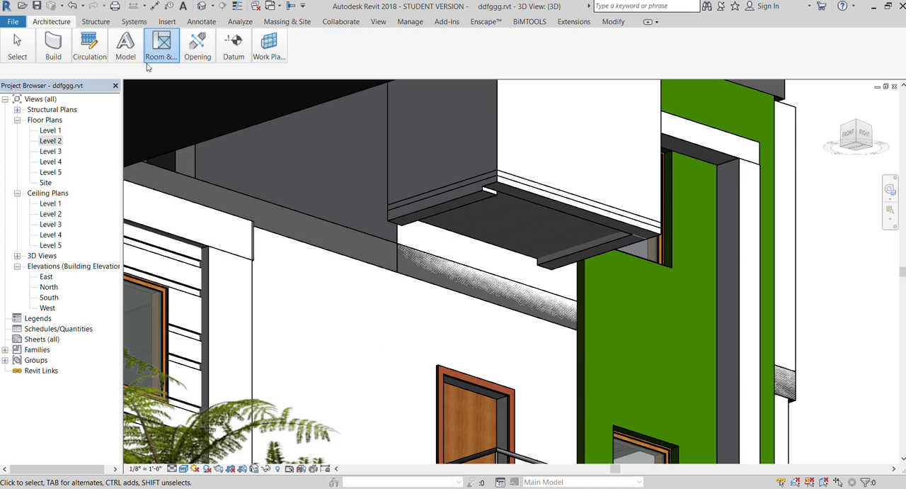
{"action": "left_click", "coordinate": [102, 88]}
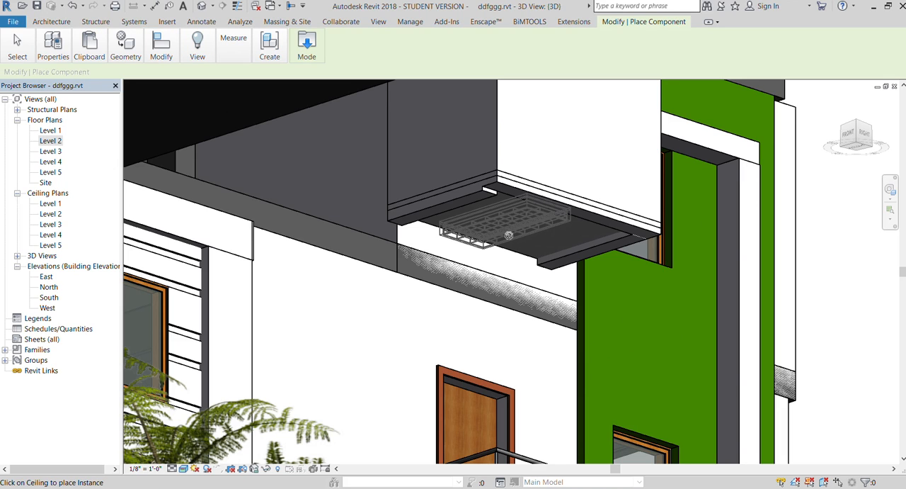
{"action": "left_click", "coordinate": [509, 235]}
{"action": "key", "text": "Escape"}
{"action": "key", "text": "Escape"}
{"action": "left_click", "coordinate": [520, 233]}
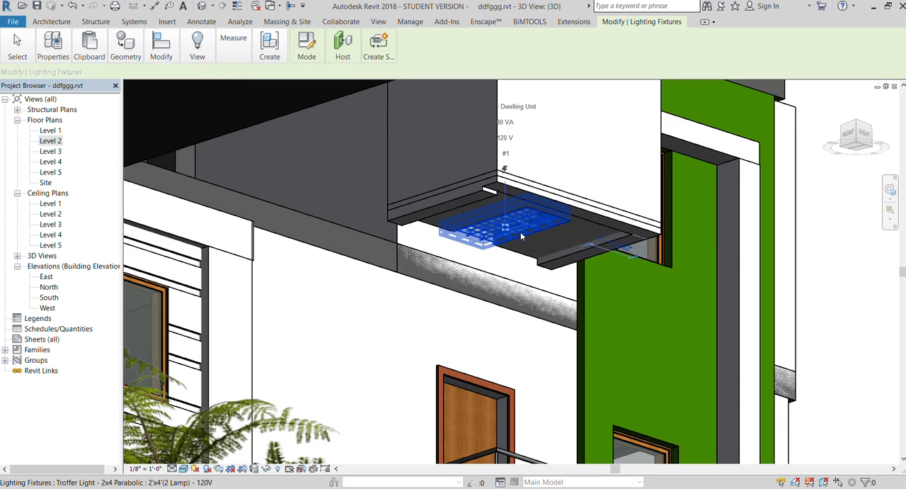
- Examine the whole house exterior and its surroundings from above ground at the front-right corner
{"action": "middle_click_drag", "start_coordinate": [536, 273], "coordinate": [655, 239], "text": "shift"}
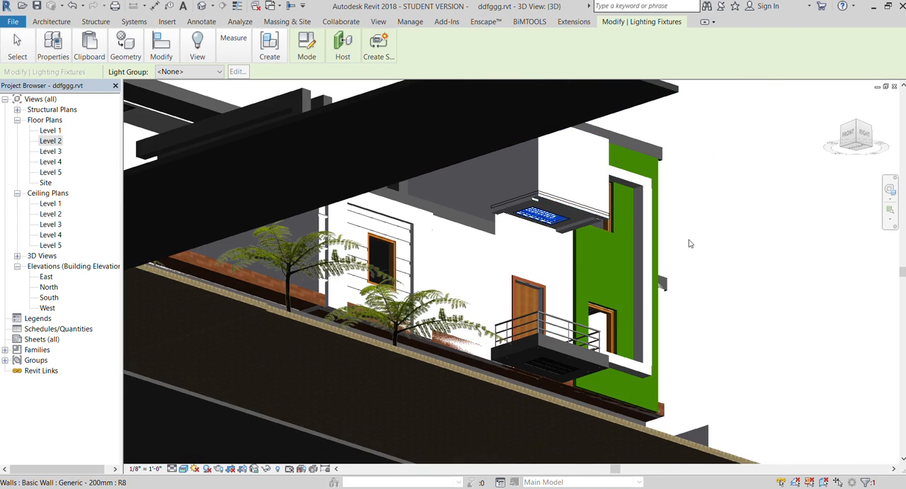
{"action": "scroll", "coordinate": [554, 205], "scroll_direction": "down", "scroll_amount": 1}
{"action": "left_click", "coordinate": [729, 245]}
{"action": "left_click", "coordinate": [862, 147]}
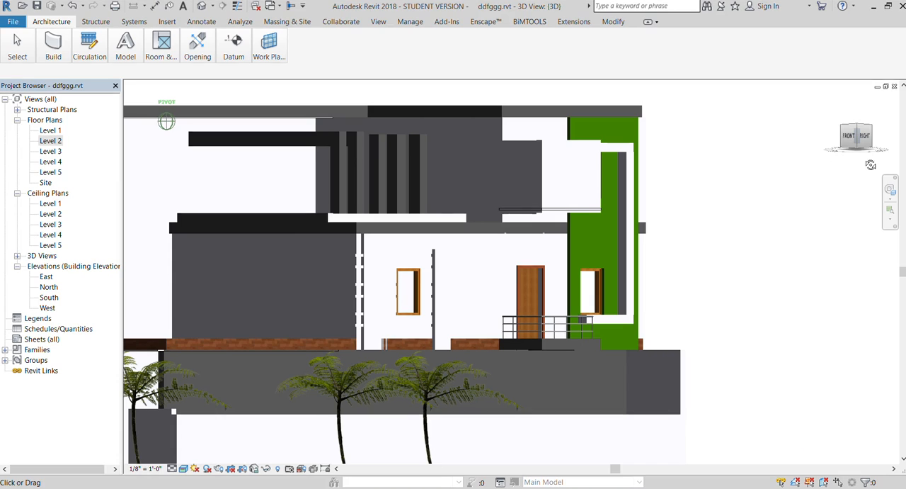
{"action": "middle_click_drag", "start_coordinate": [871, 171], "coordinate": [849, 214], "text": "shift"}
{"action": "scroll", "coordinate": [765, 307], "scroll_direction": "down", "scroll_amount": 6}
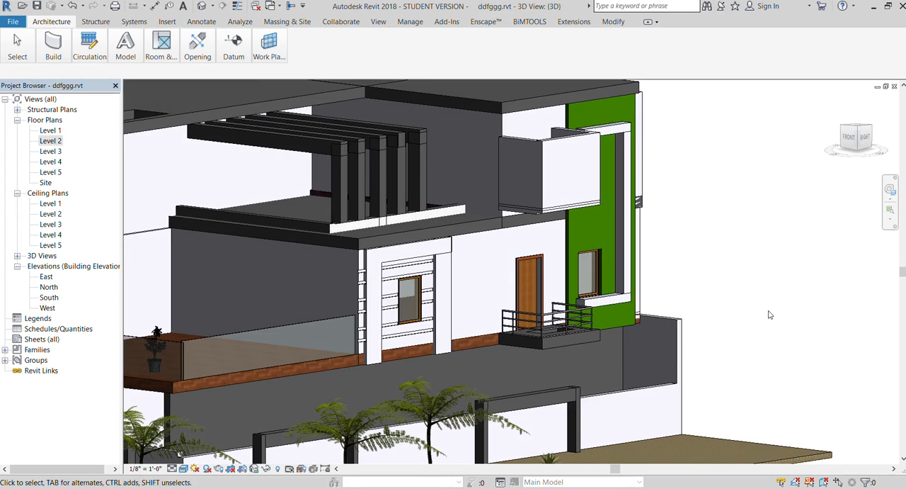
{"action": "scroll", "coordinate": [655, 421], "scroll_direction": "up", "scroll_amount": 5}
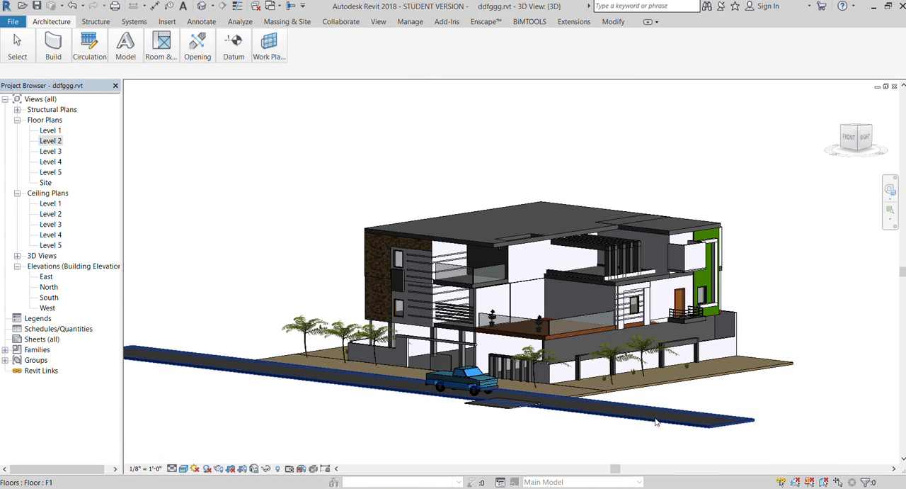